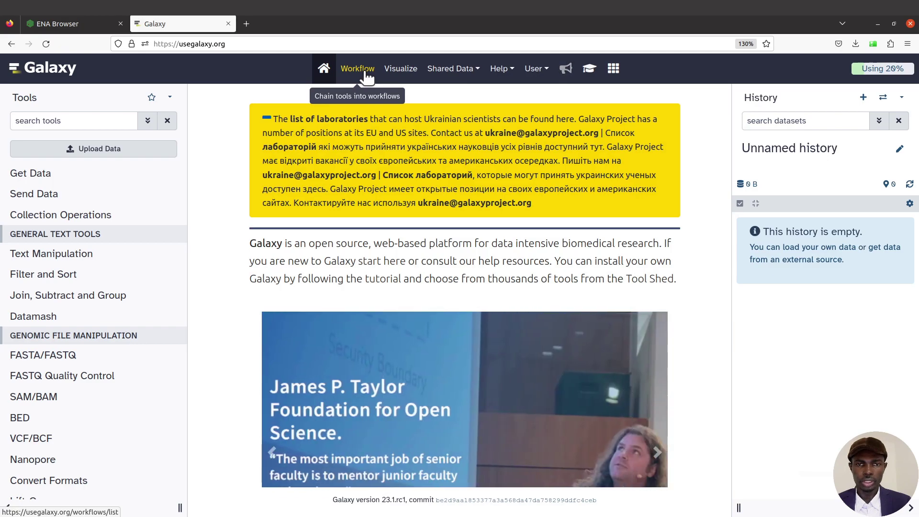
- Start a new workflow and name it "Genome Assembly & Annotation"
left_click(365, 72)
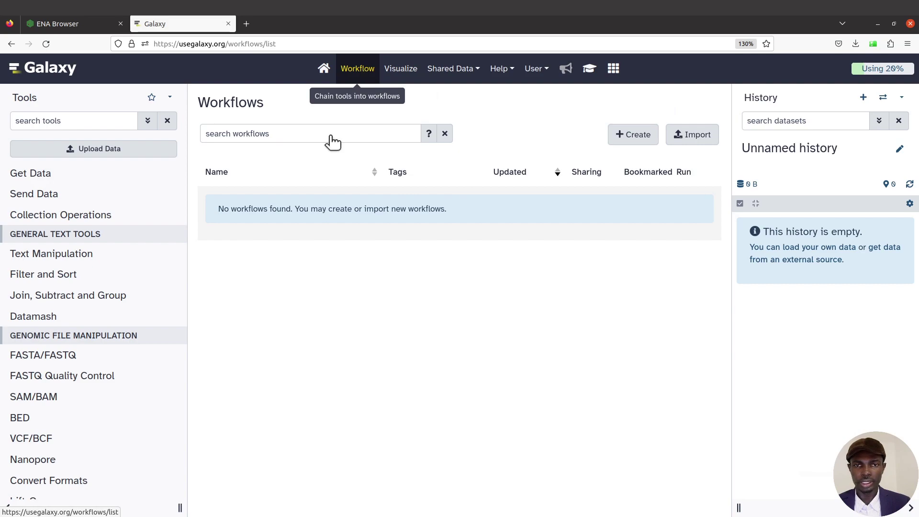
left_click(637, 139)
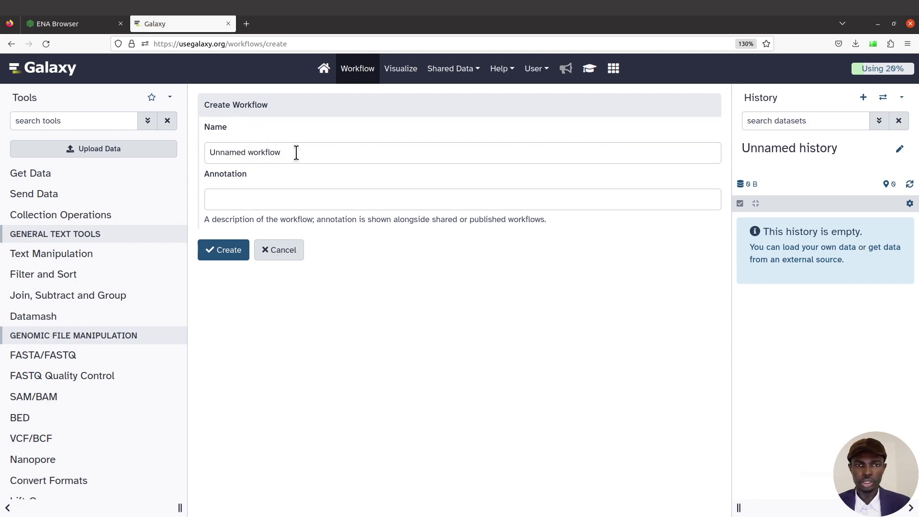
left_click_drag(297, 152, 201, 142)
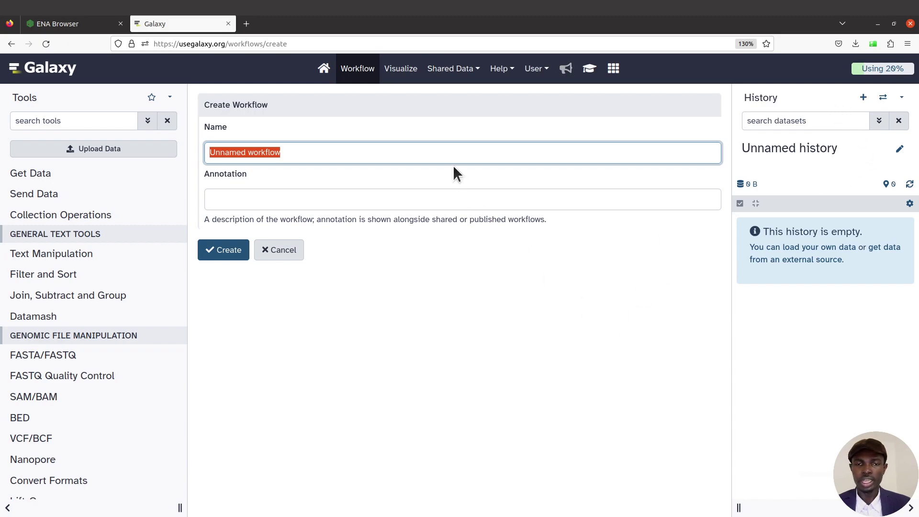
left_click(306, 152)
left_click_drag(306, 151, 198, 145)
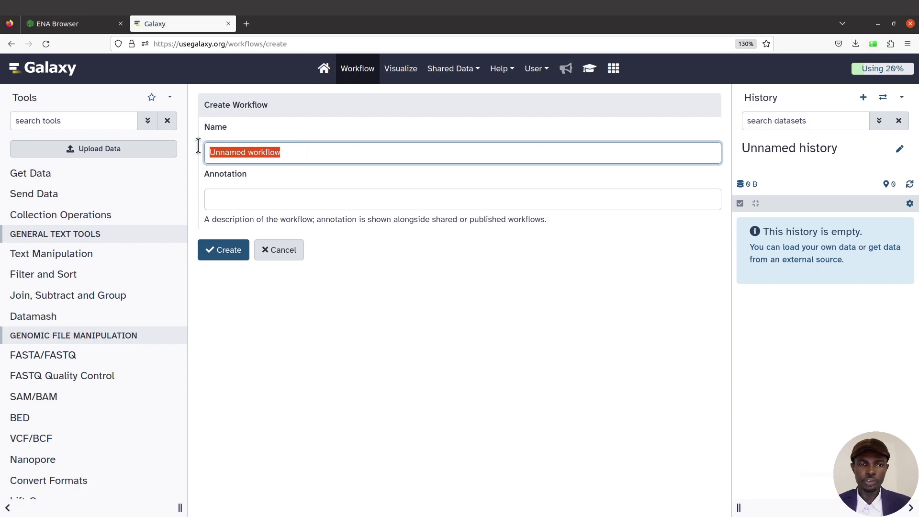
type("Genome ")
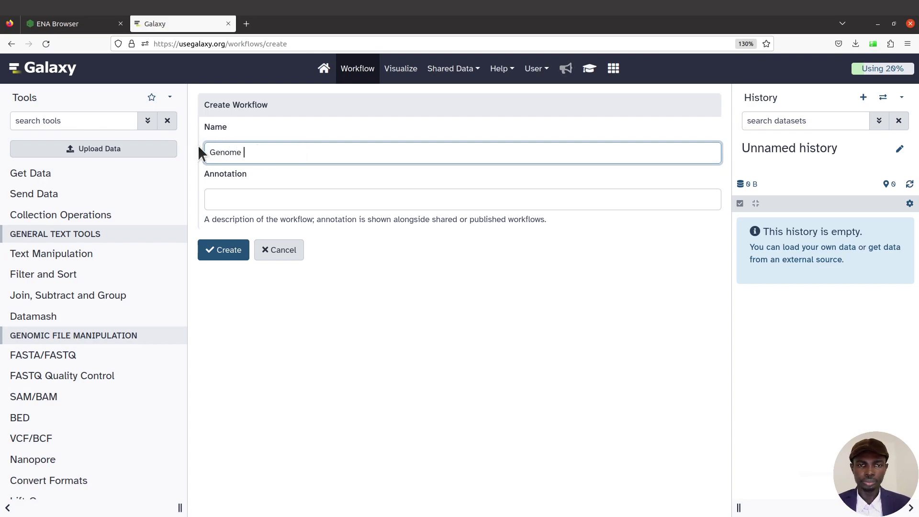
type("Assembly & ")
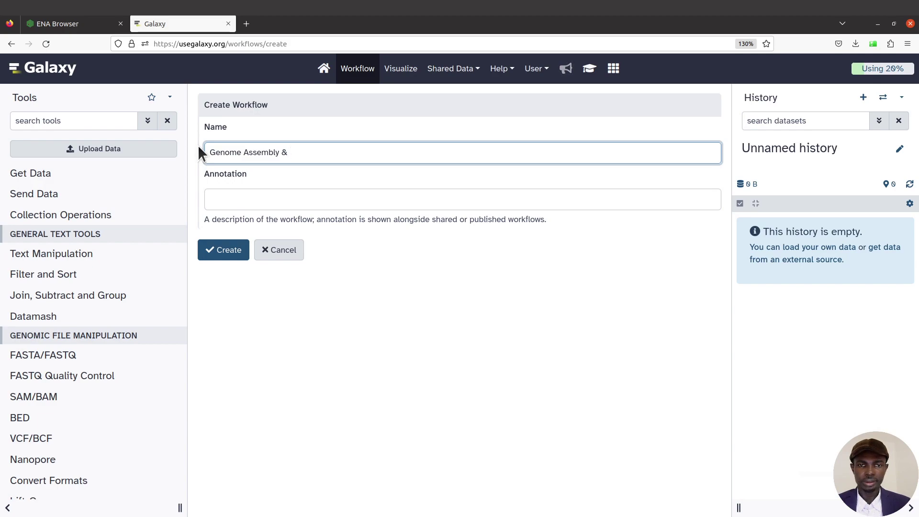
type("Annotation")
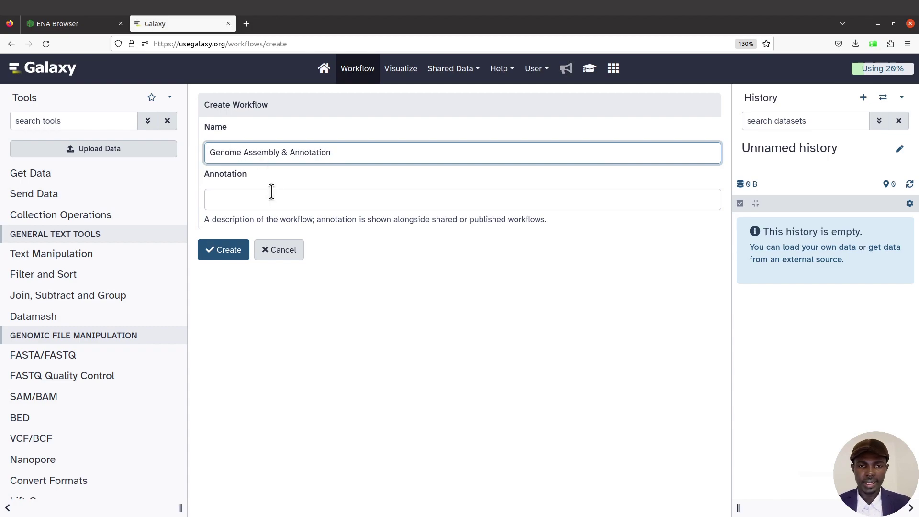
- Enter the annotation "A workflow that accepts fastq reads and perform genome assembly and annotation" and create the workflow
left_click(269, 201)
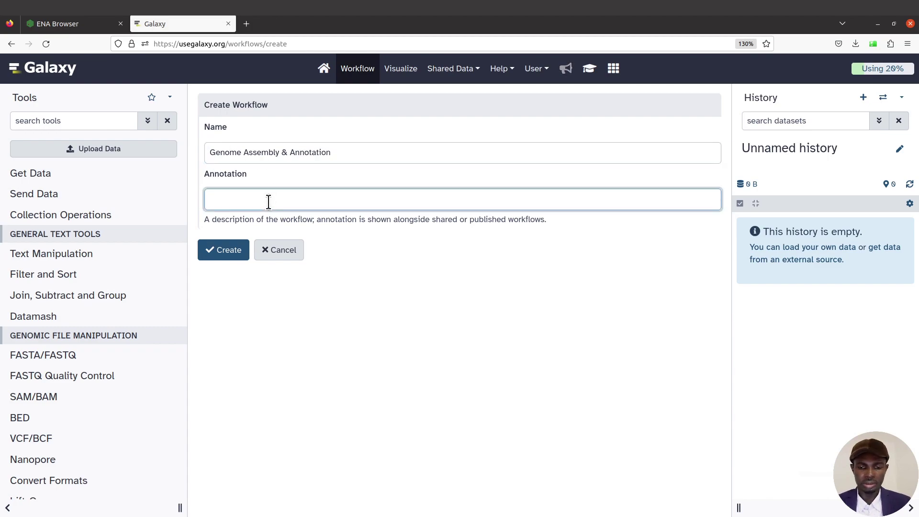
type("A")
key("BackSpace")
type("A workflow")
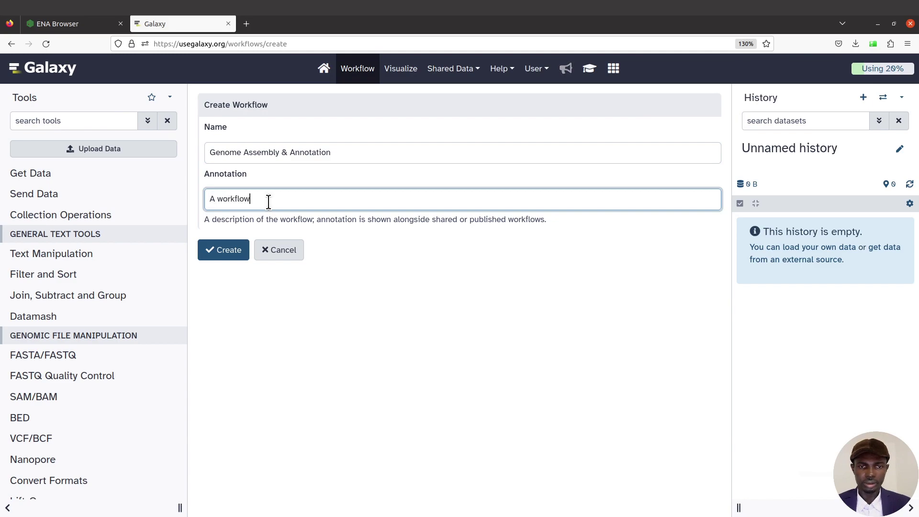
type(" that accet")
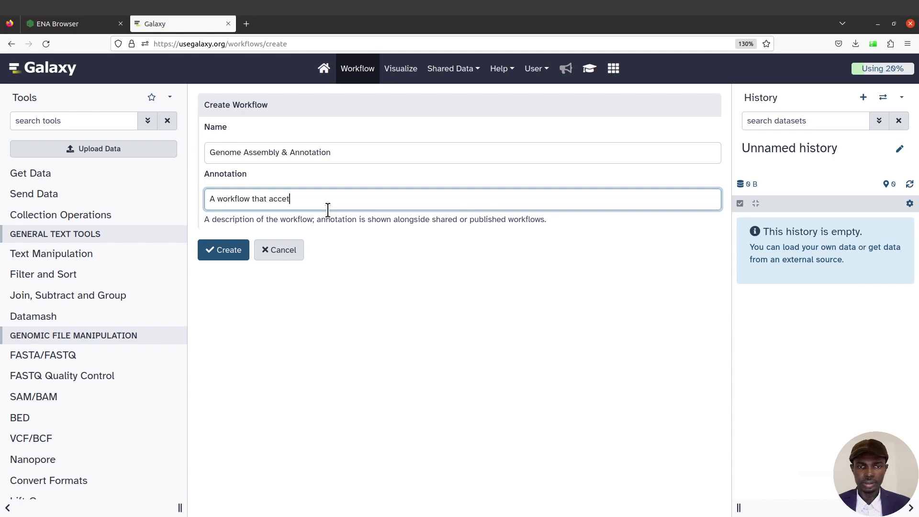
key("BackSpace")
type("pts fas")
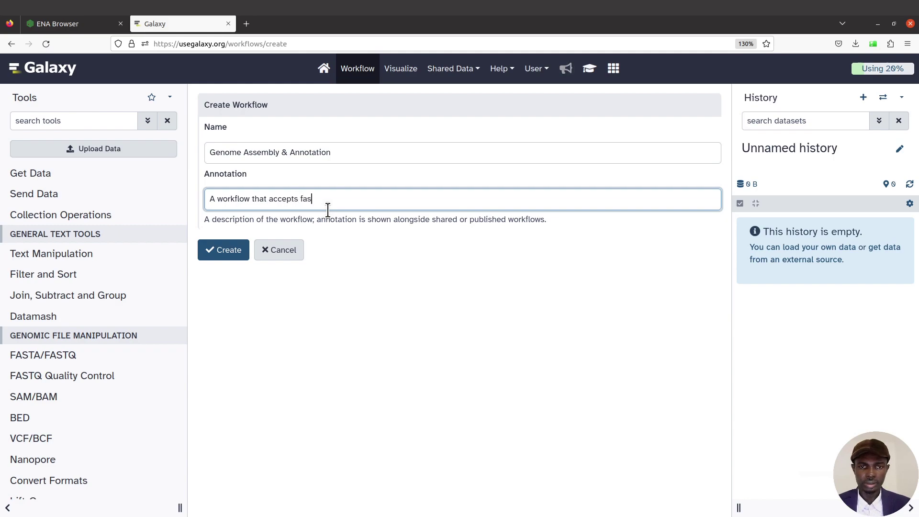
type("tq reads  and perfor")
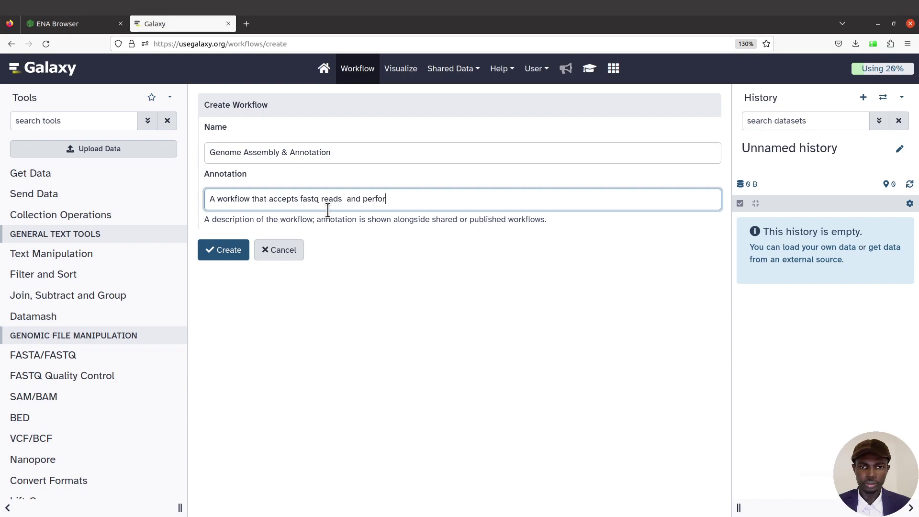
type("m genome assembl")
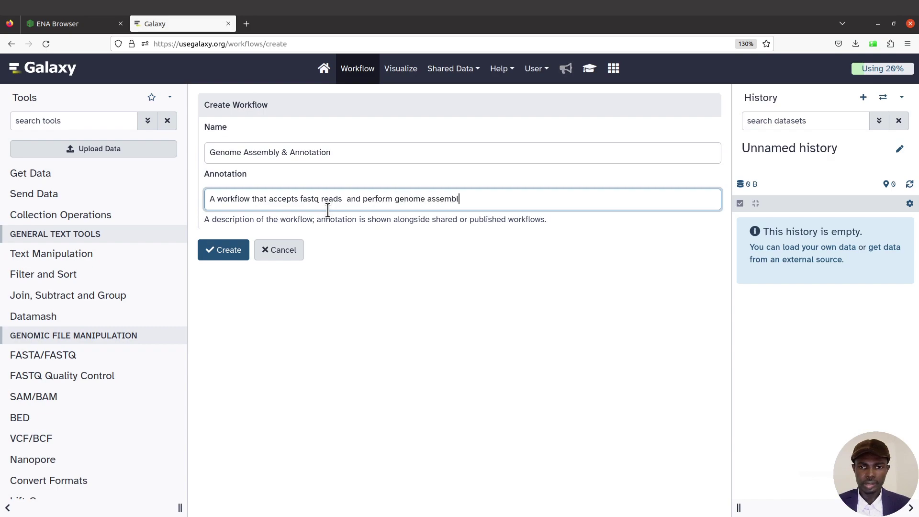
type("y and annotation")
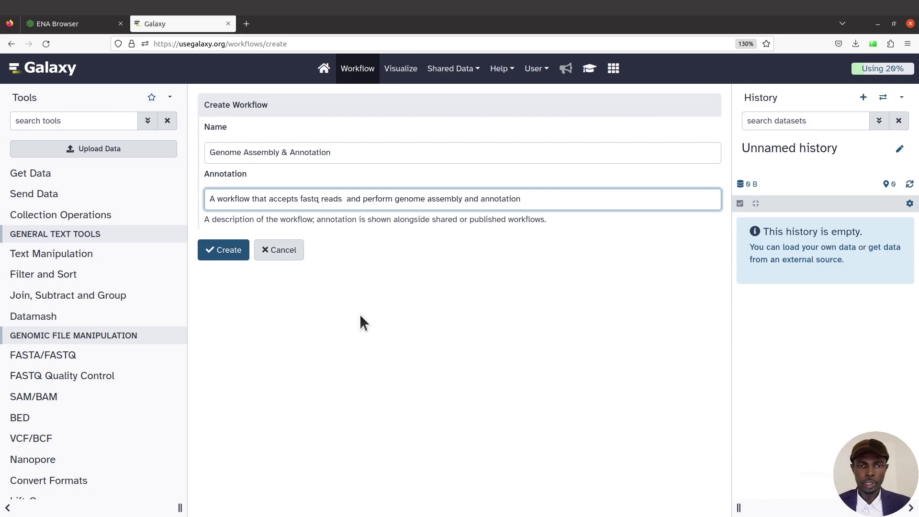
left_click(224, 254)
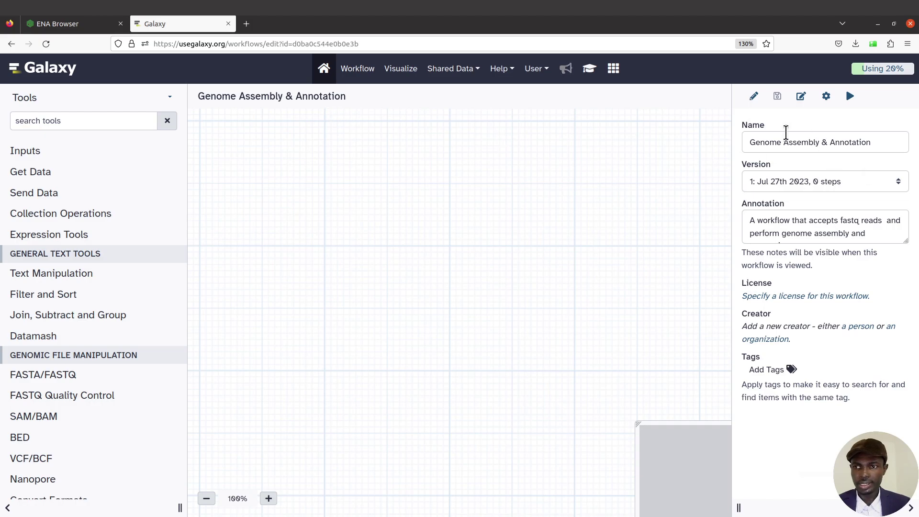
- Add an input dataset near the upper-left part of the workflow canvas and label it "FASTQ forward reads"
left_click(852, 143)
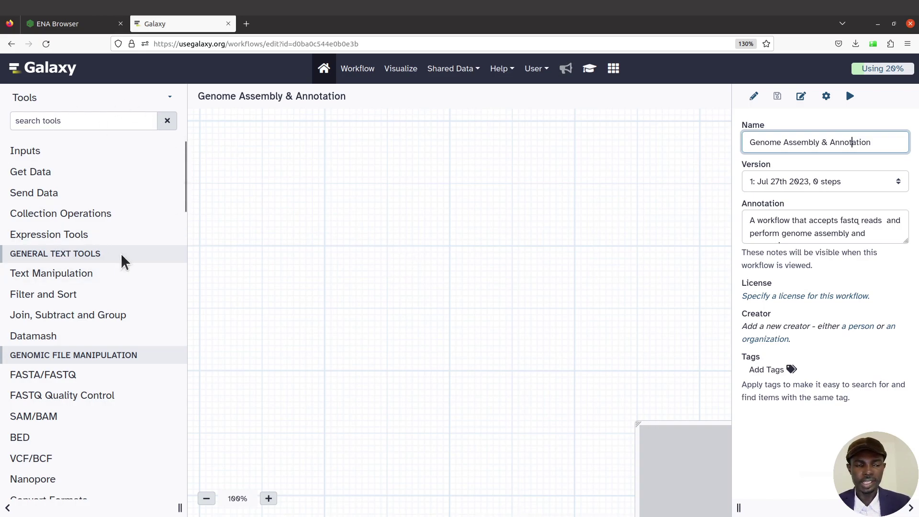
left_click(35, 153)
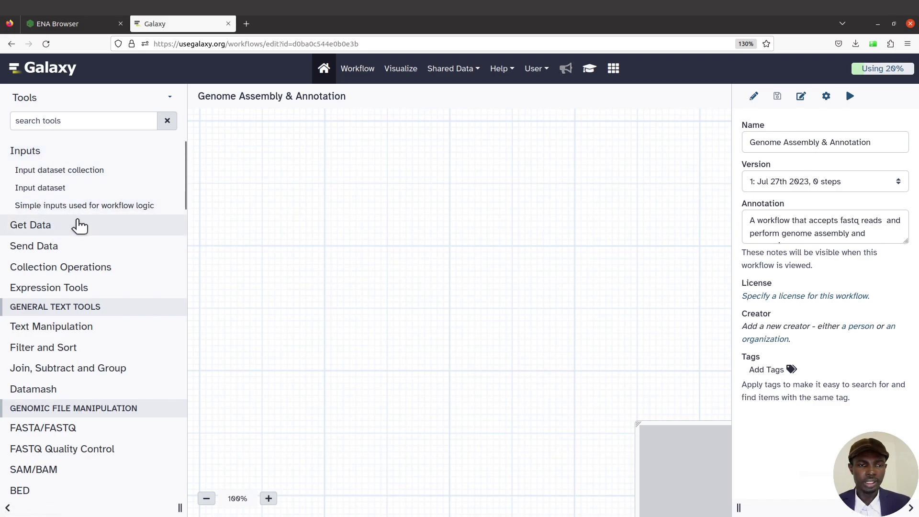
left_click(33, 188)
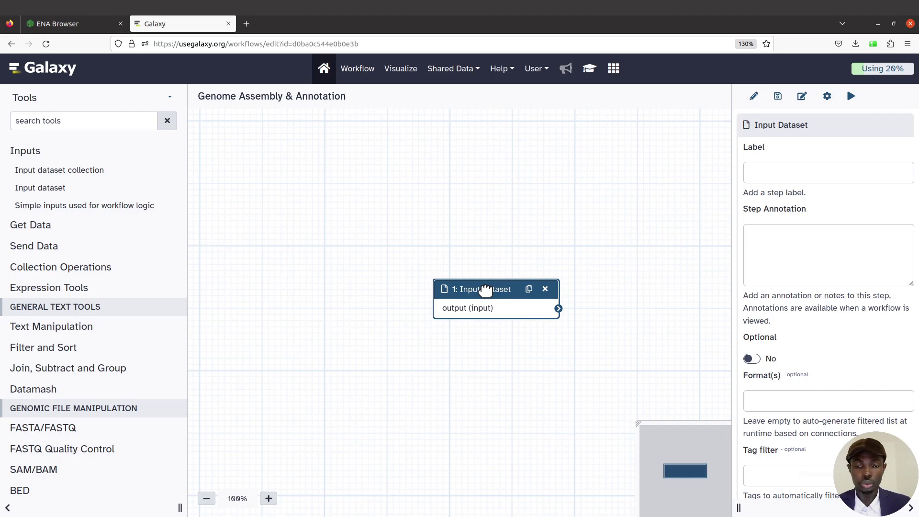
left_click_drag(485, 289, 309, 198)
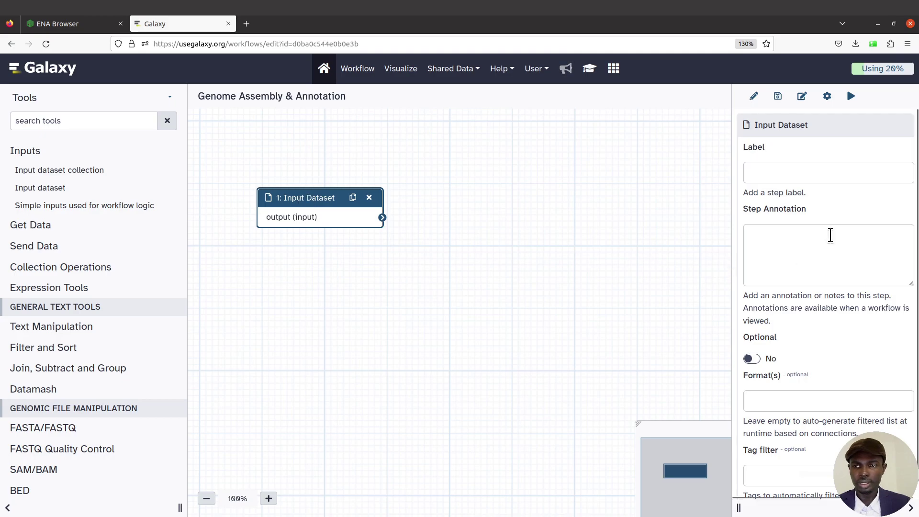
left_click(799, 174)
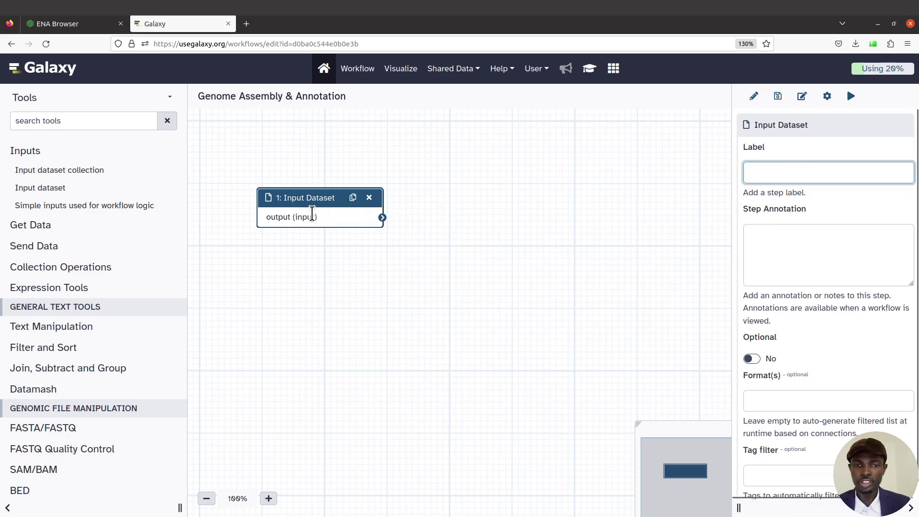
type("FASTQ")
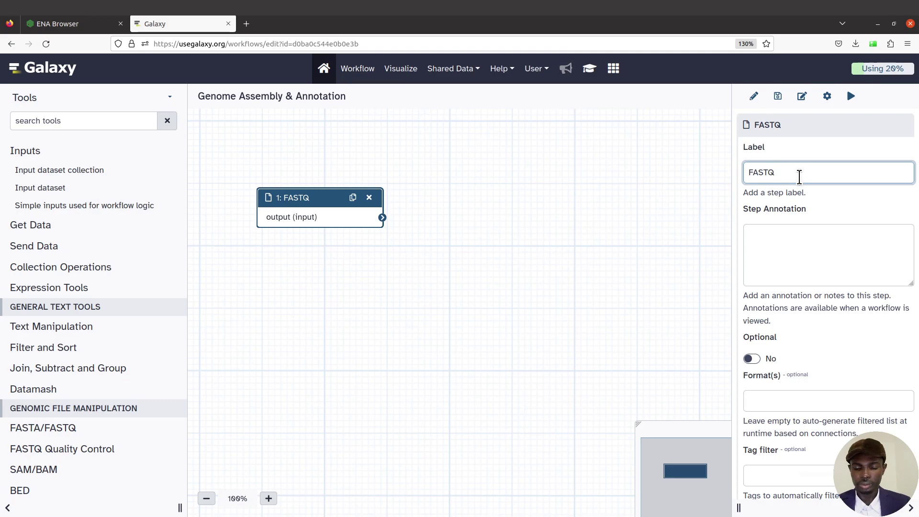
type(" forward reads")
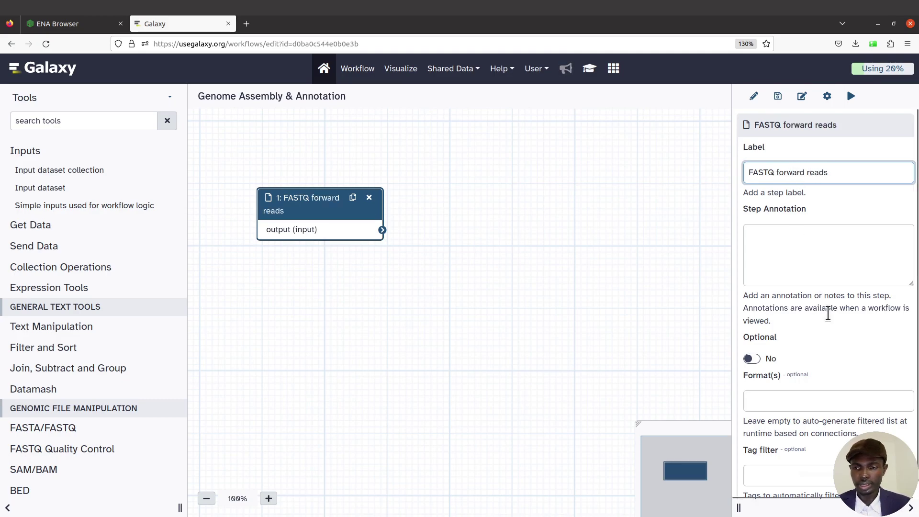
- Annotate the forward reads input with "input fastq reads (_R1, 1, etc)"
scroll(831, 327, "down", 1)
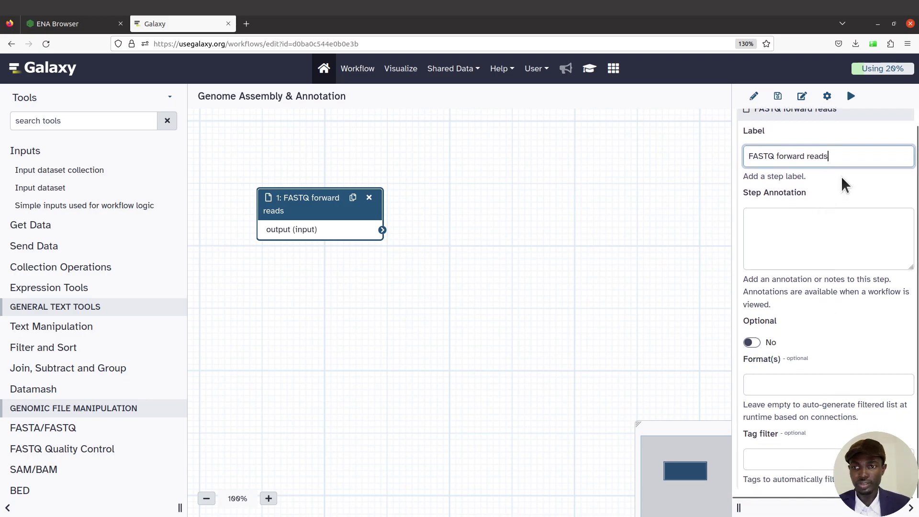
left_click(797, 245)
type("i")
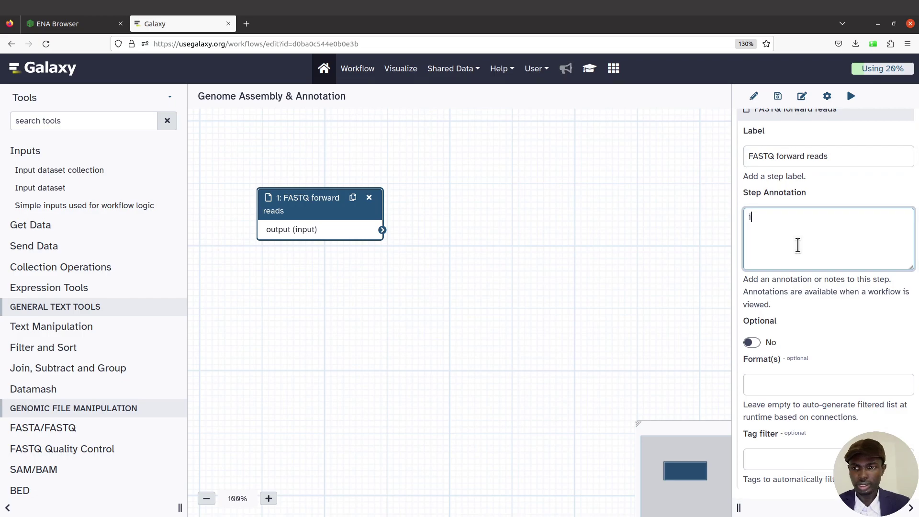
type("nput fastq reads (R1")
key("BackSpace")
key("BackSpace")
type("_R1,")
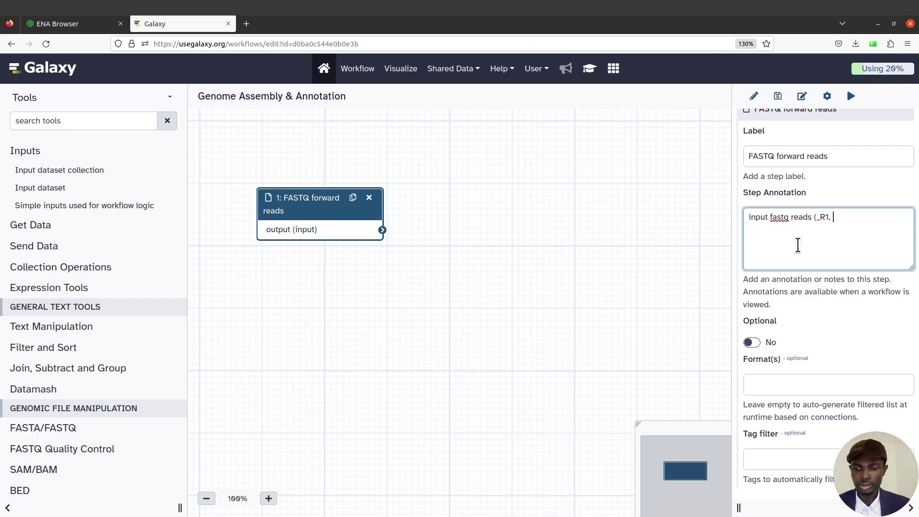
type(" R,")
key("BackSpace")
key("BackSpace")
type("1")
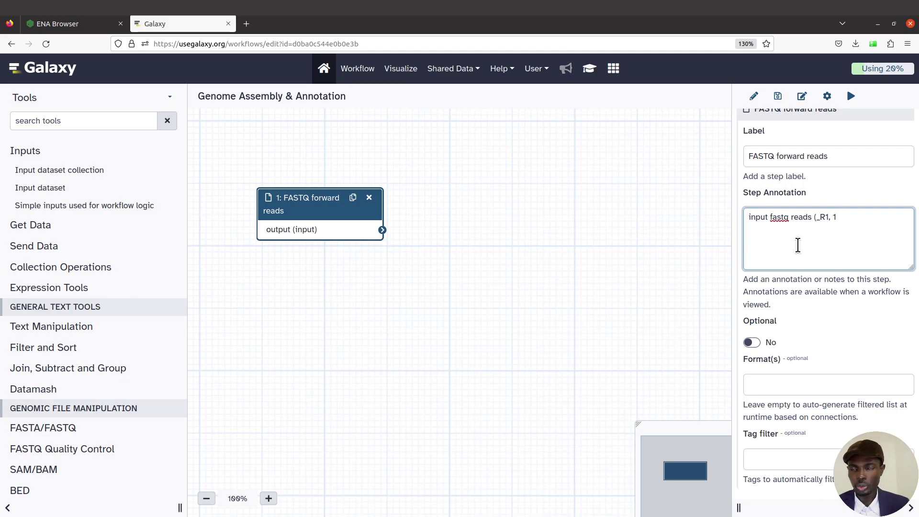
type(",etc)")
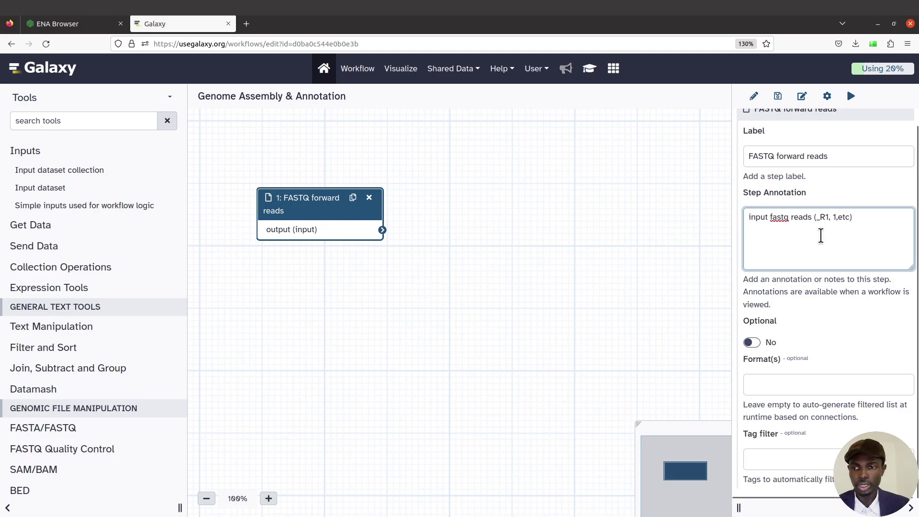
left_click(838, 219)
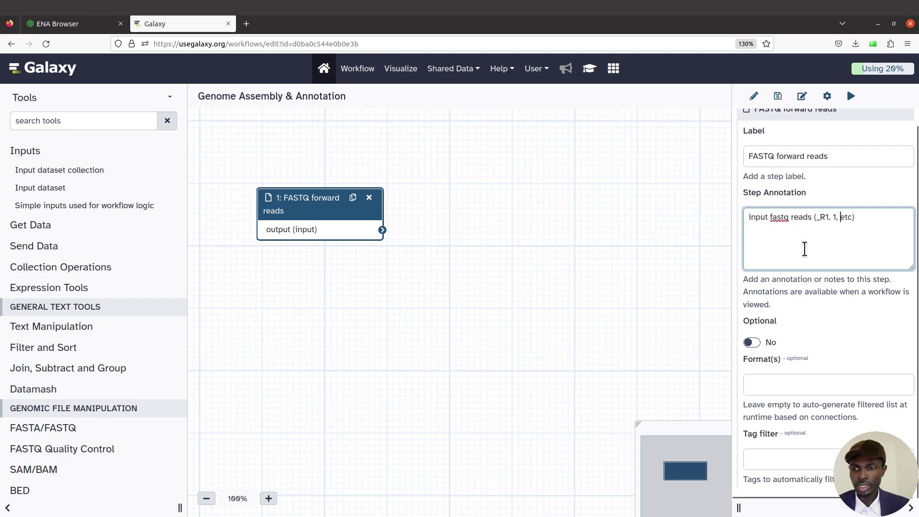
scroll(804, 249, "up", 1)
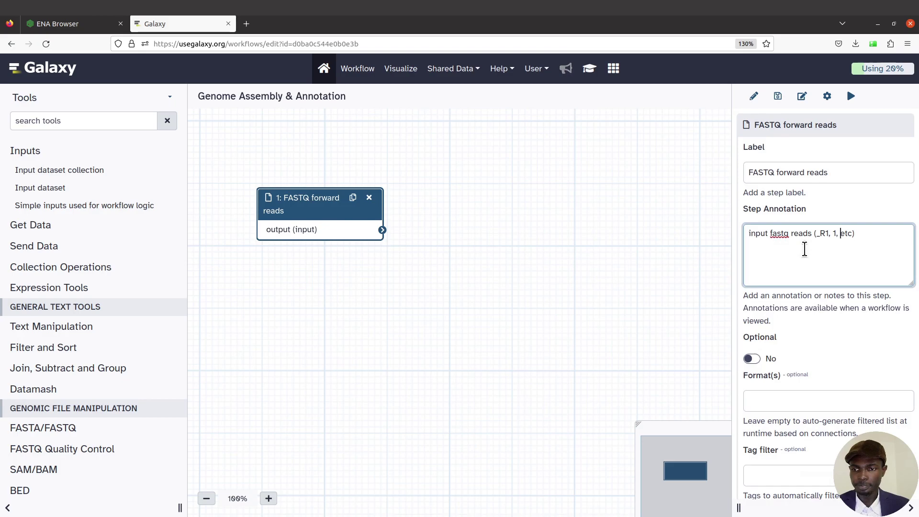
left_click(790, 401)
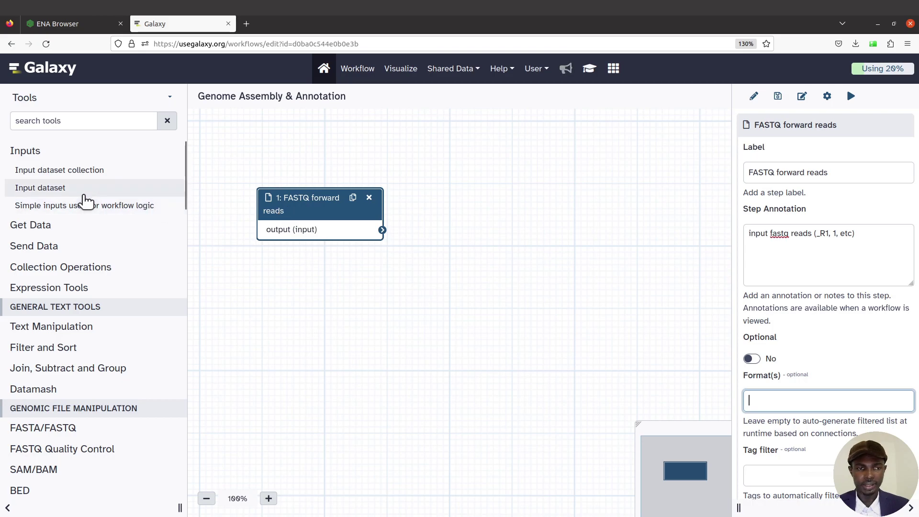
- Add a second input dataset directly below the forward reads input and label it "FASTQ reverse reads"
left_click(43, 187)
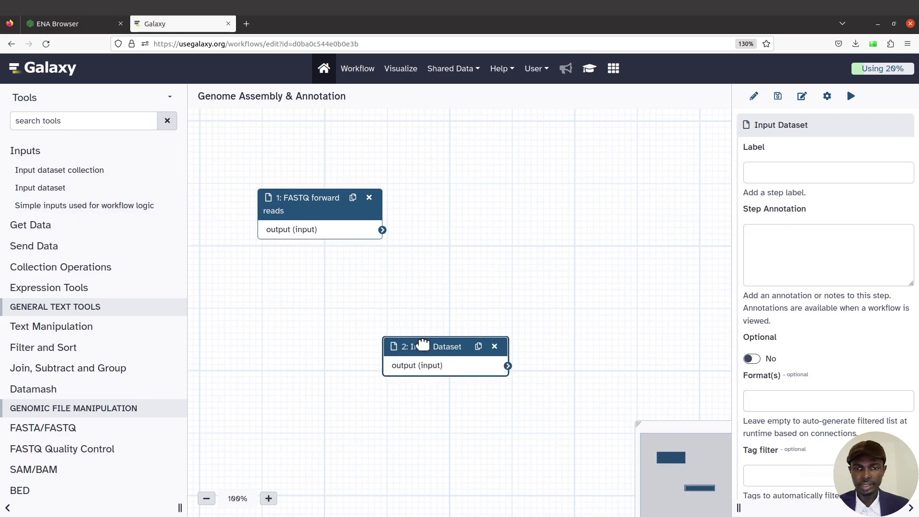
left_click_drag(424, 345, 304, 271)
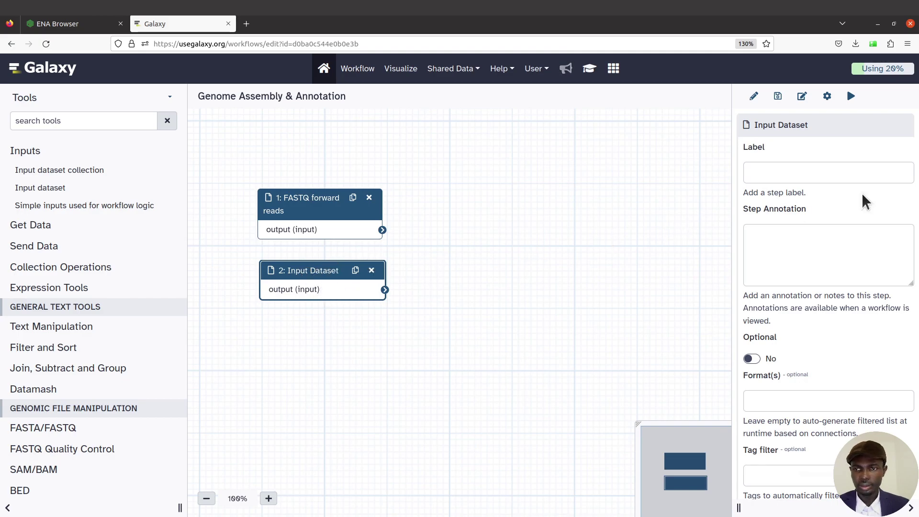
left_click(814, 177)
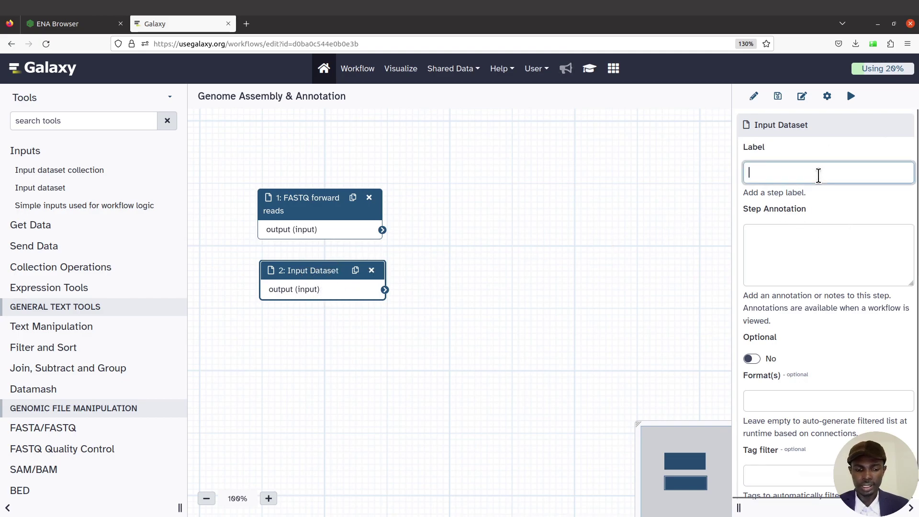
type("FASTQ")
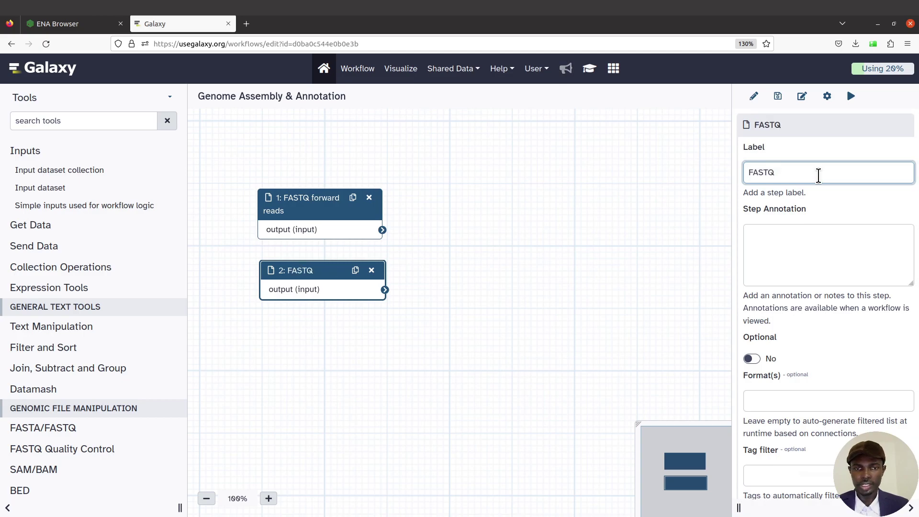
type(" reverse reads")
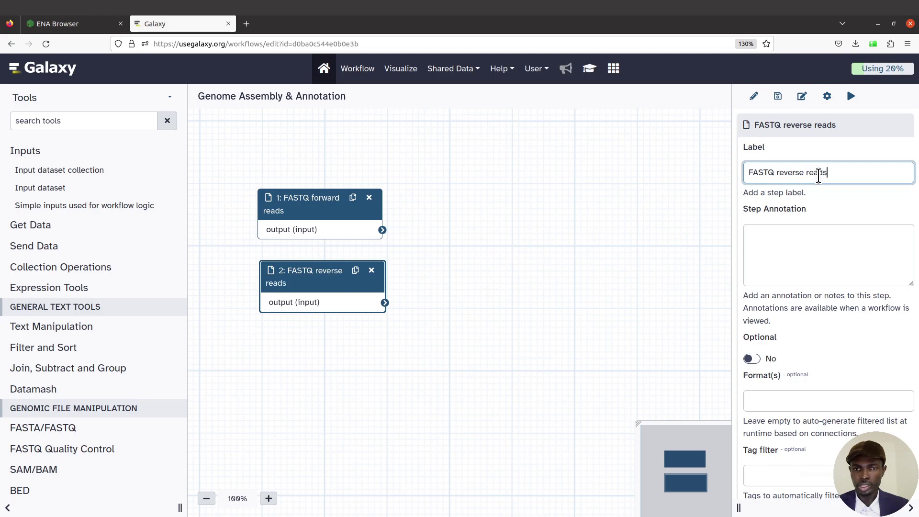
- Annotate the reverse reads input with "input fastq(_R2,2,etc)"
left_click(814, 247)
type("in")
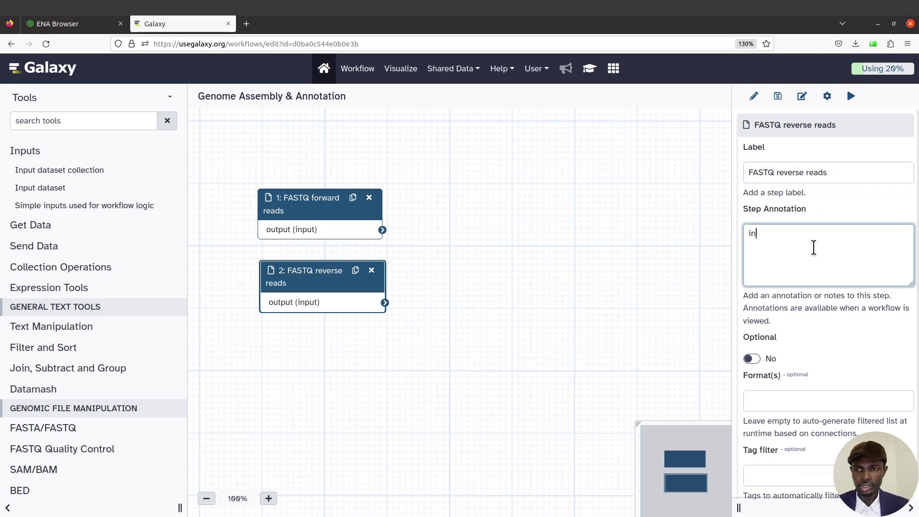
type("put fastq")
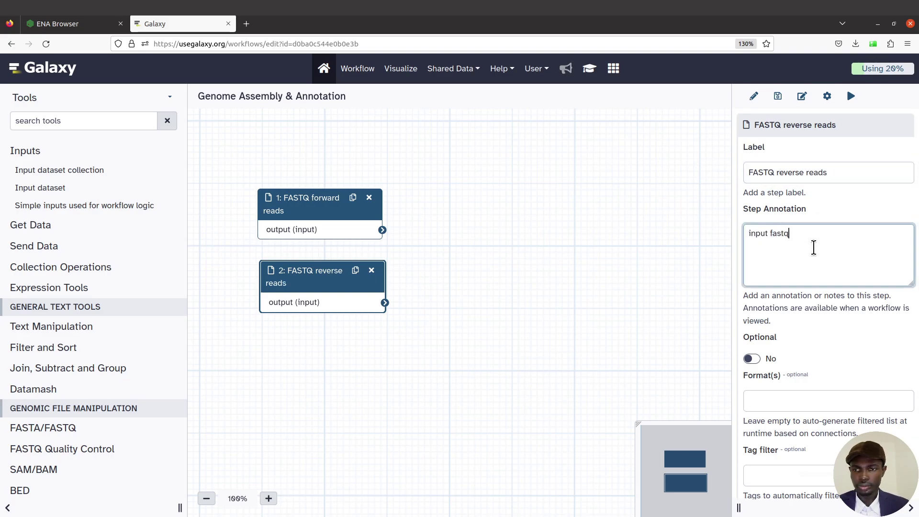
type("(_R2,2,etc)")
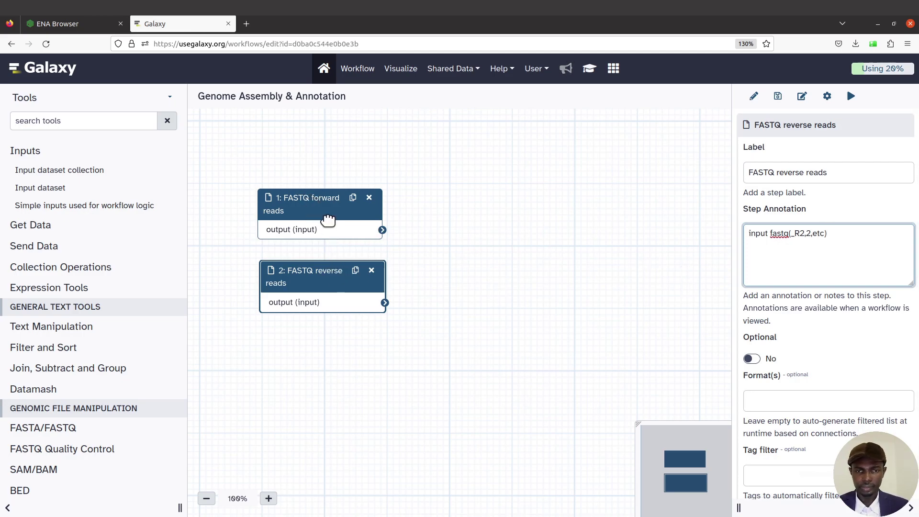
- Compare with the forward reads annotation and insert "reads" after "fastq" in the reverse reads annotation
left_click(317, 204)
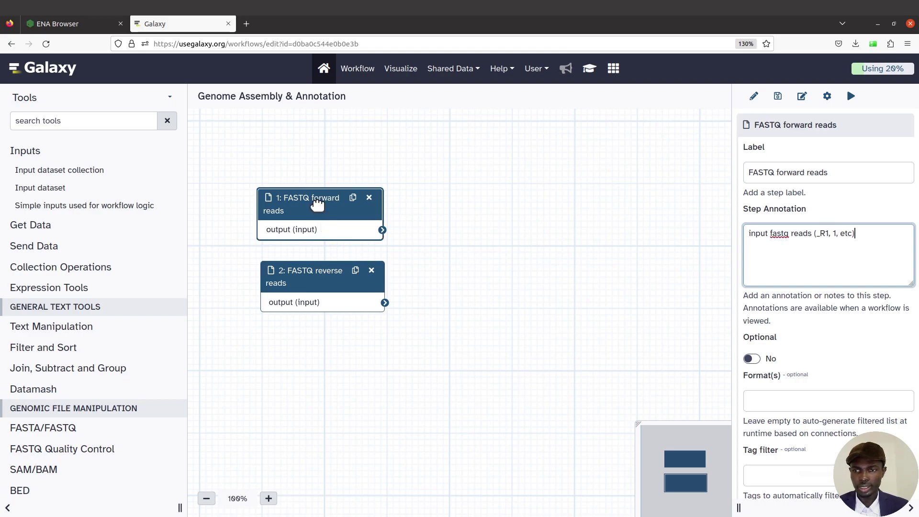
left_click(340, 276)
left_click(791, 232)
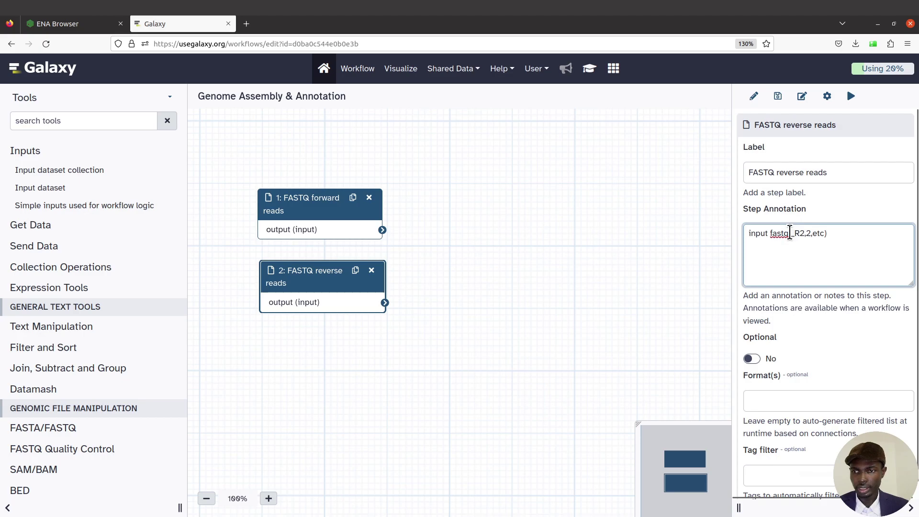
left_click(308, 206)
left_click(318, 281)
type("reads")
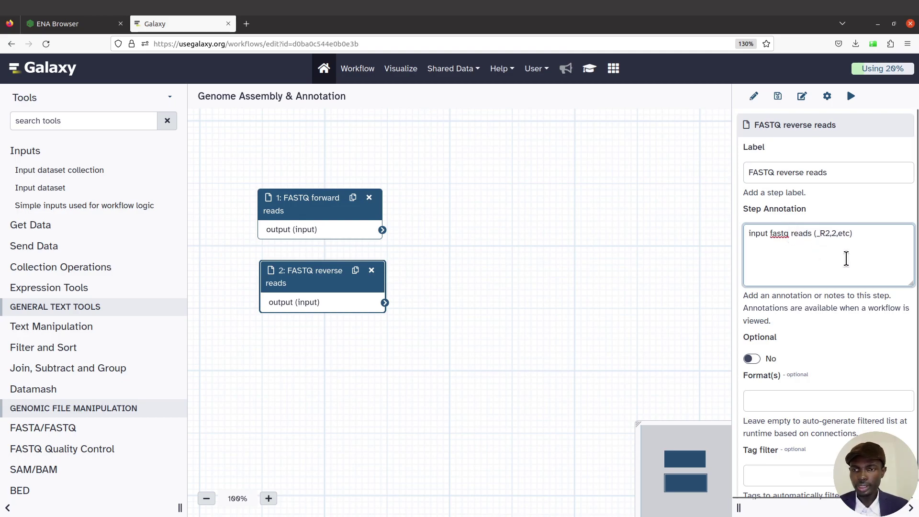
- Match the reverse reads annotation's spacing to the forward one so it reads "input fastq reads (_R2, 2, etc)"
left_click(317, 208)
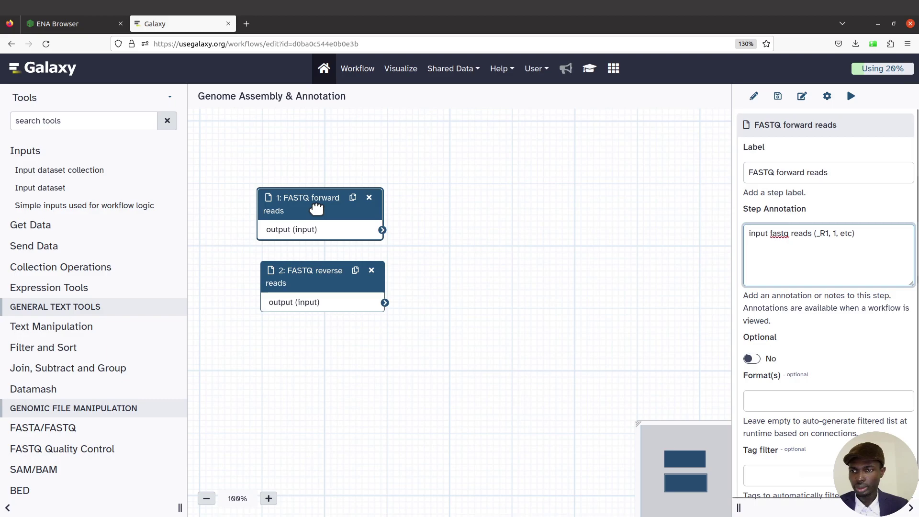
left_click(325, 285)
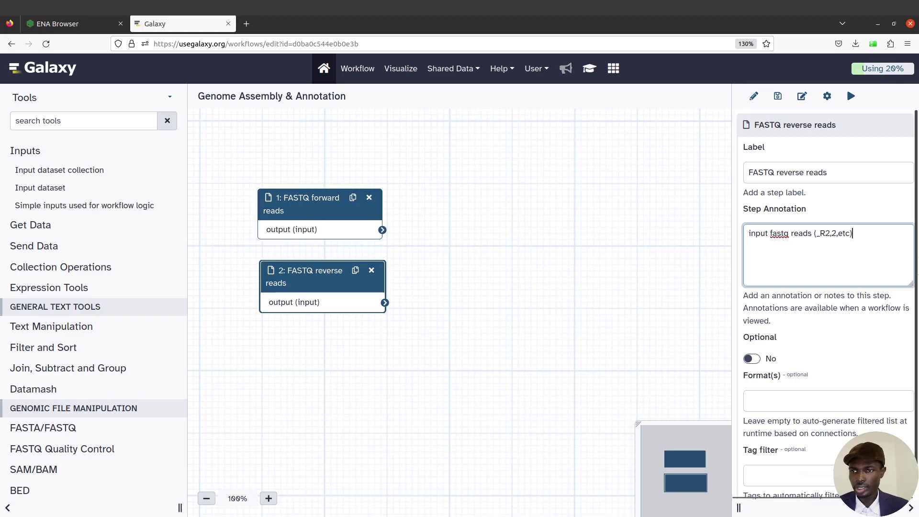
type("2")
key("Right")
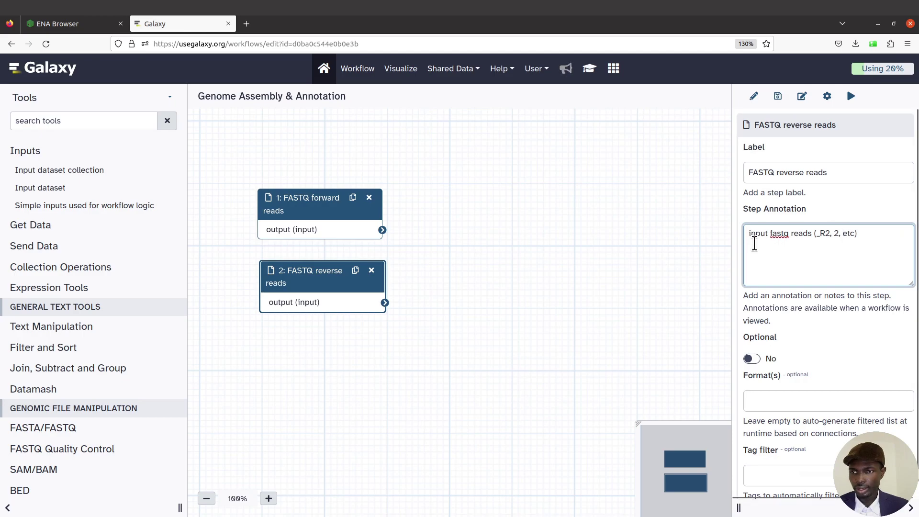
left_click(357, 234)
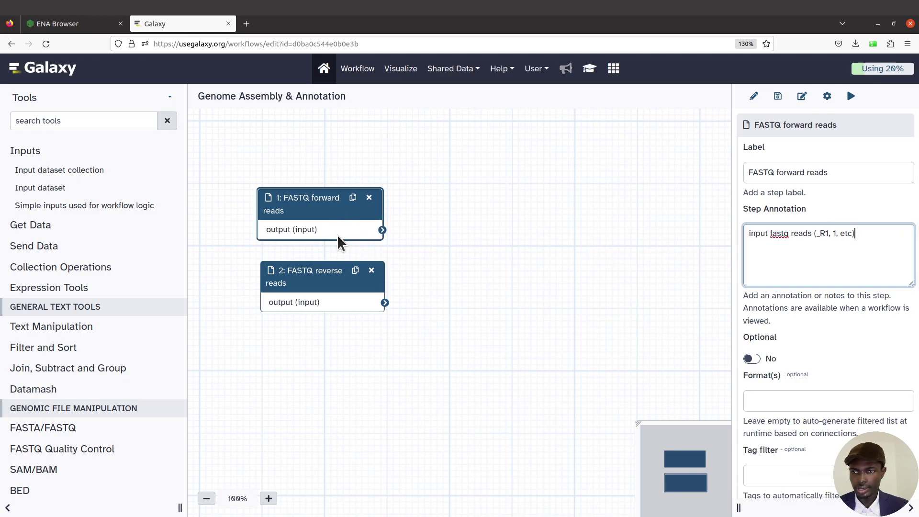
left_click(338, 273)
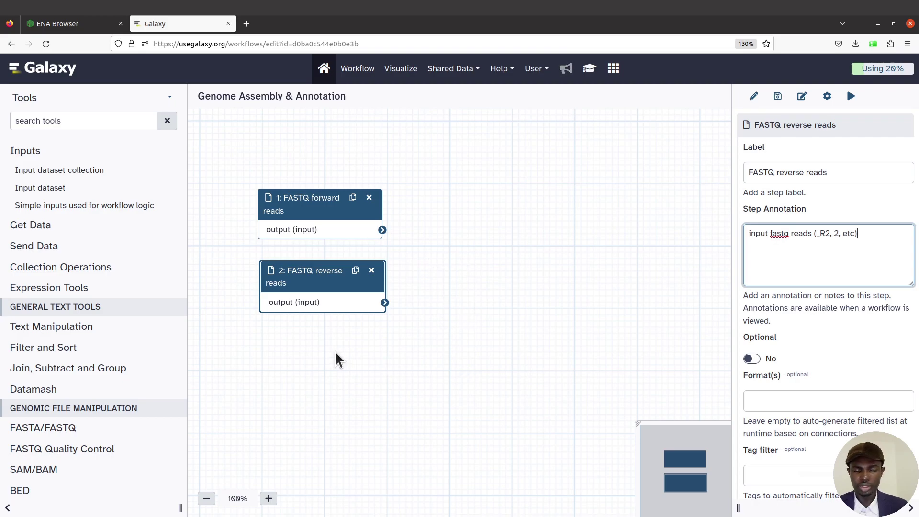
- Search the tools for "SPADES", add the SPAdes genome assembler for regular and single-cell projects, and place it to the right of both inputs
left_click(103, 120)
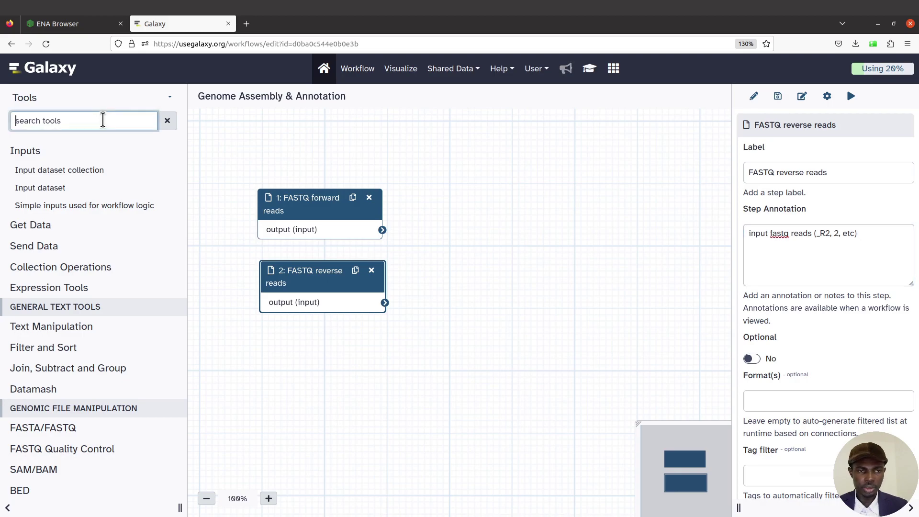
type("S")
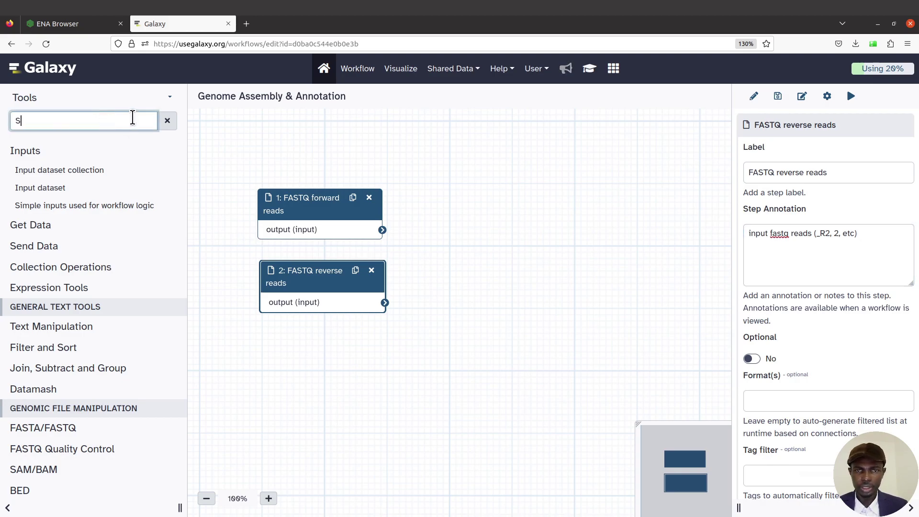
type("PADES")
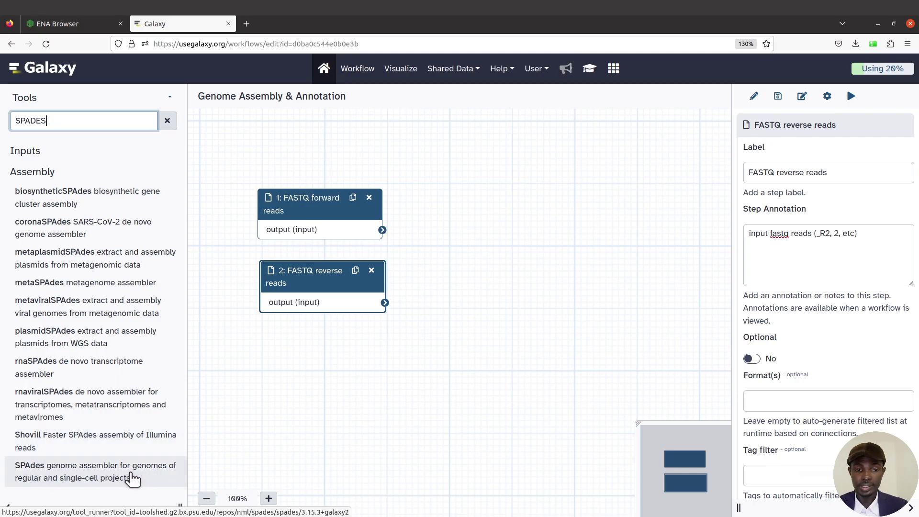
left_click(103, 481)
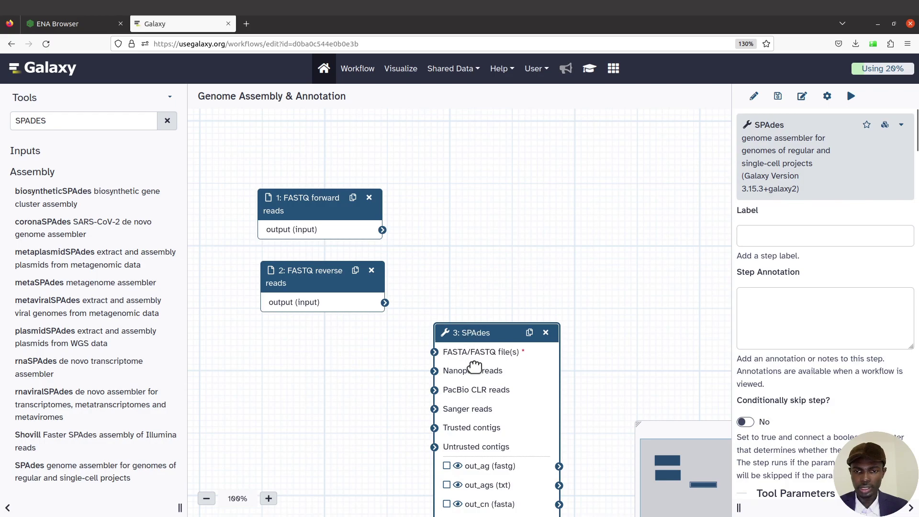
left_click_drag(484, 341, 524, 191)
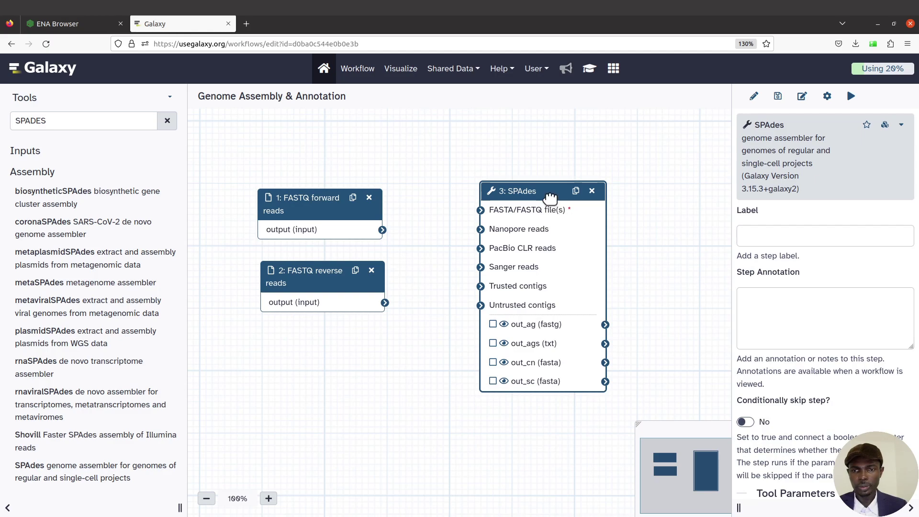
left_click_drag(537, 192, 550, 190)
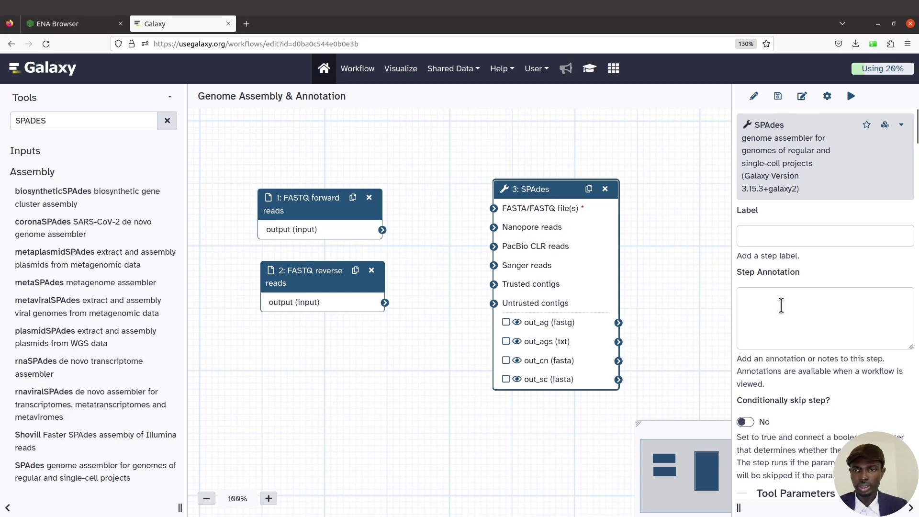
- Label the SPAdes step "SPADES Assembler"
scroll(822, 323, "down", 5)
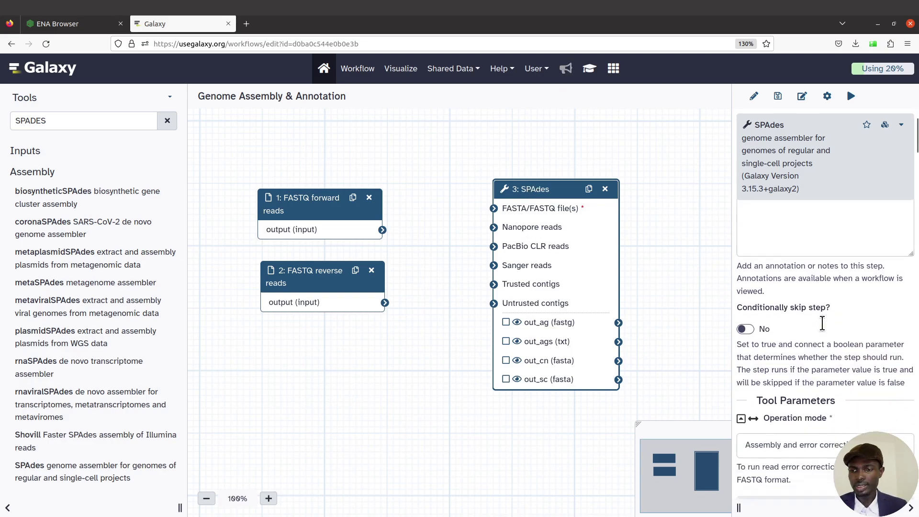
scroll(823, 323, "up", 5)
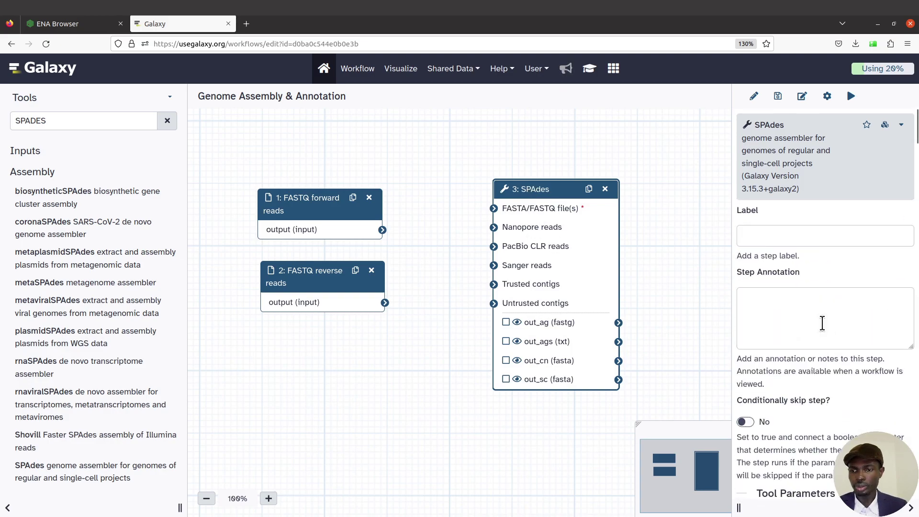
left_click(794, 240)
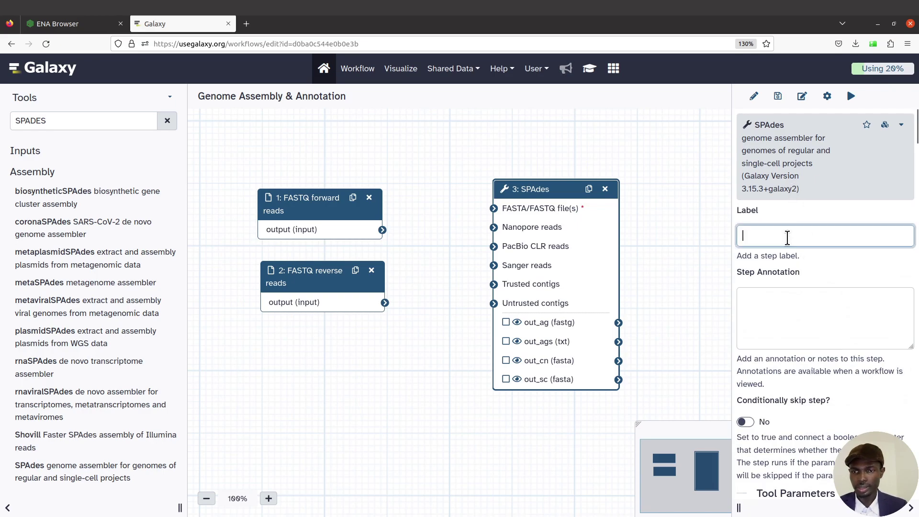
type("SPADES ASS")
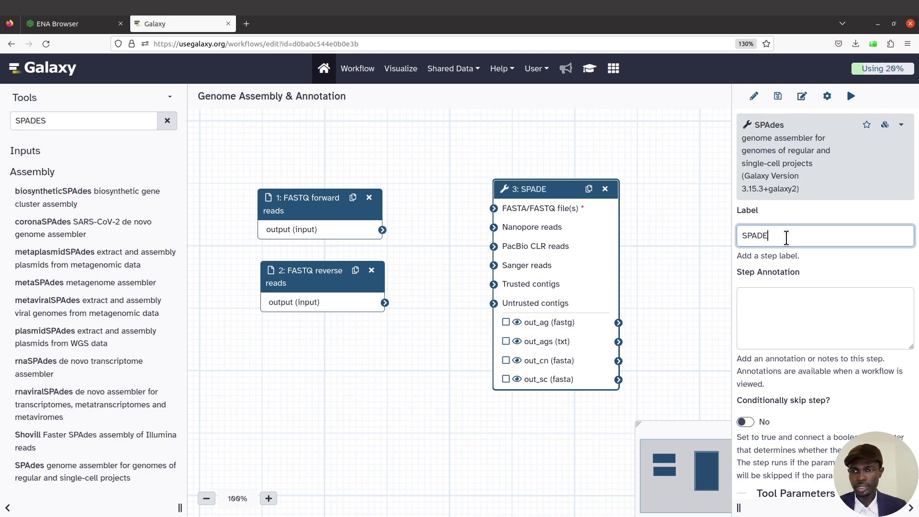
key("BackSpace")
key("BackSpace")
type("ssembler")
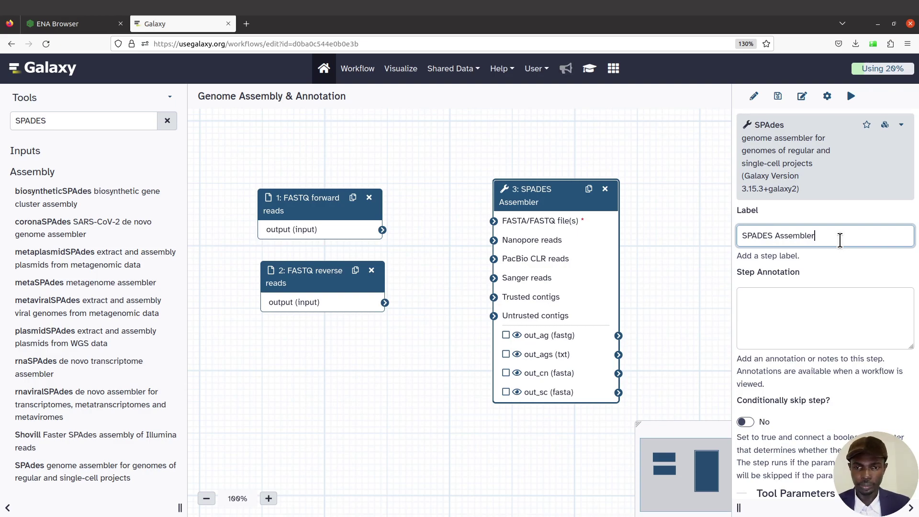
- Annotate the SPAdes step with "spades assembly tool"
left_click(804, 326)
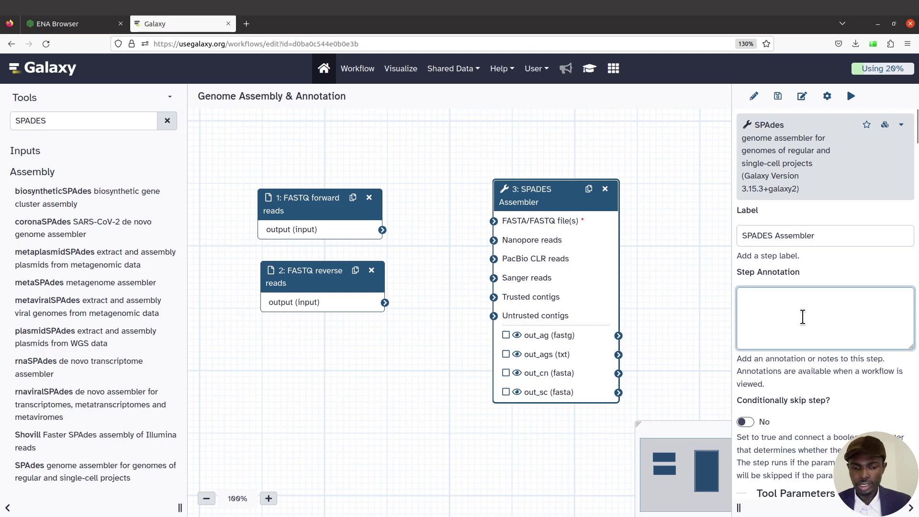
type("spades ass")
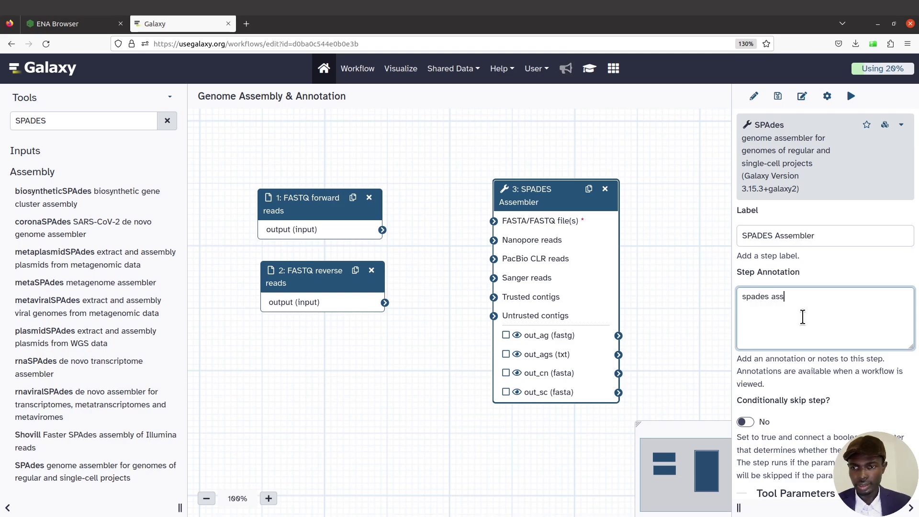
type("embly tool")
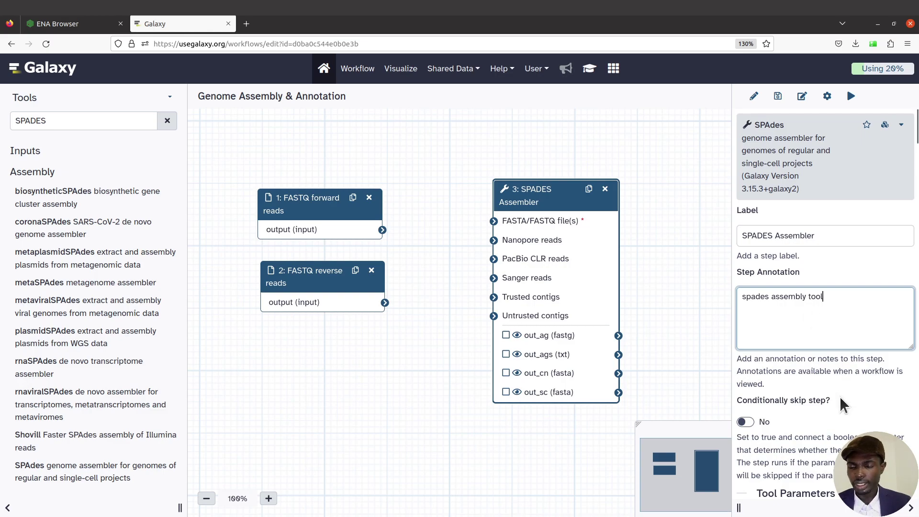
- Set the SPAdes operation mode to "Only assembler (--only-assembler)"
scroll(840, 395, "down", 3)
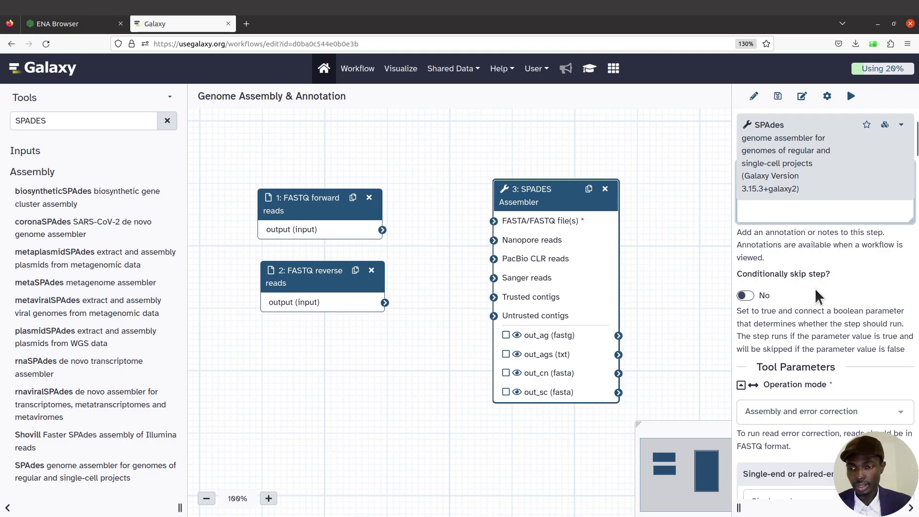
scroll(808, 242, "down", 3)
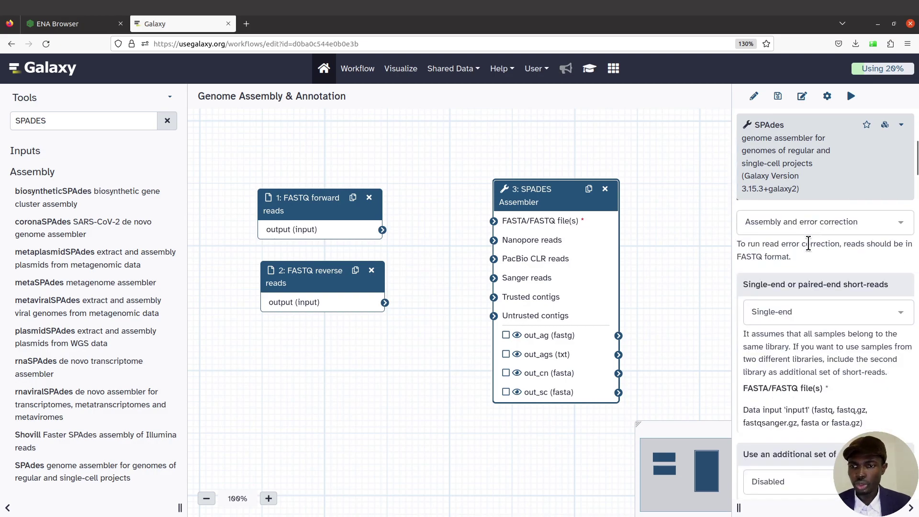
scroll(808, 242, "up", 1)
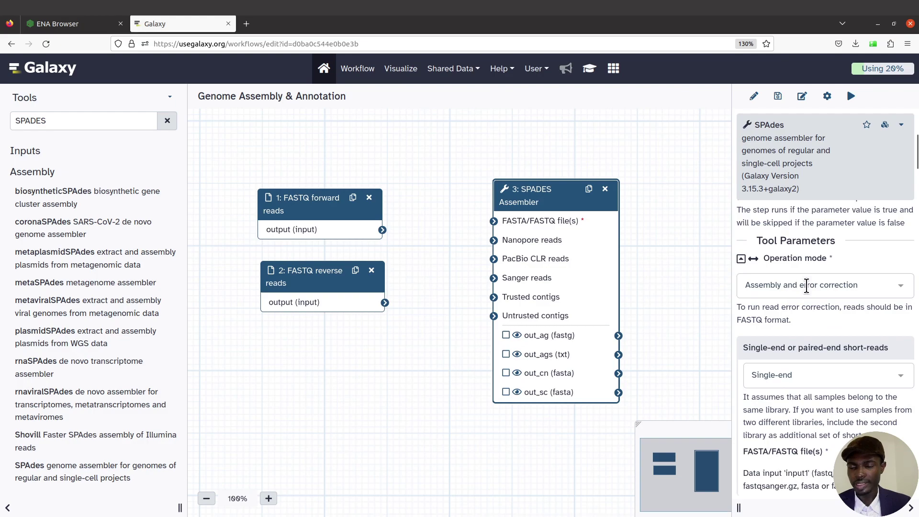
left_click(849, 285)
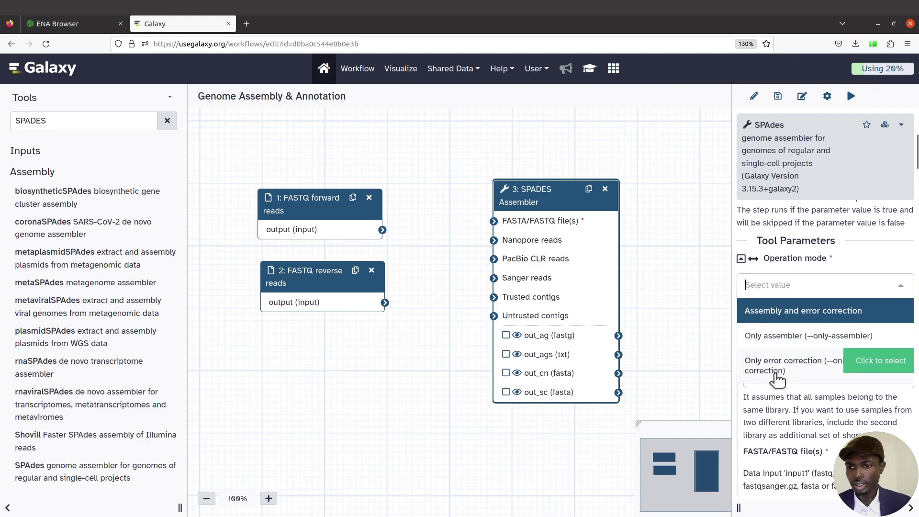
left_click(793, 342)
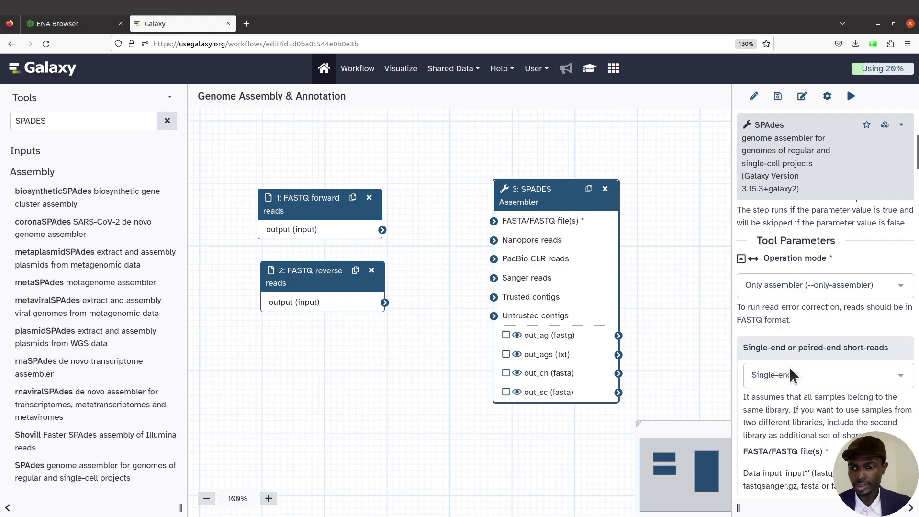
- Set the SPAdes short-reads type to "Paired-end: individual datasets" and reopen its list of options
scroll(802, 383, "down", 3)
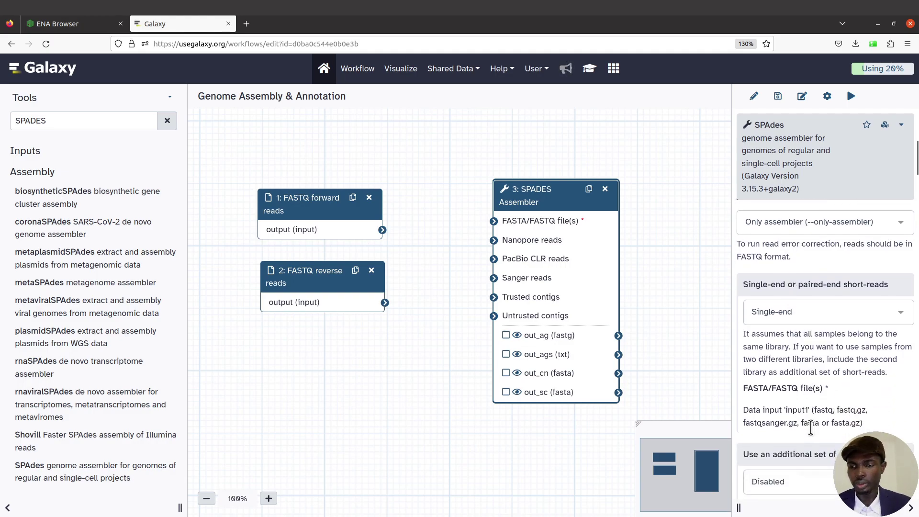
scroll(782, 324, "up", 3)
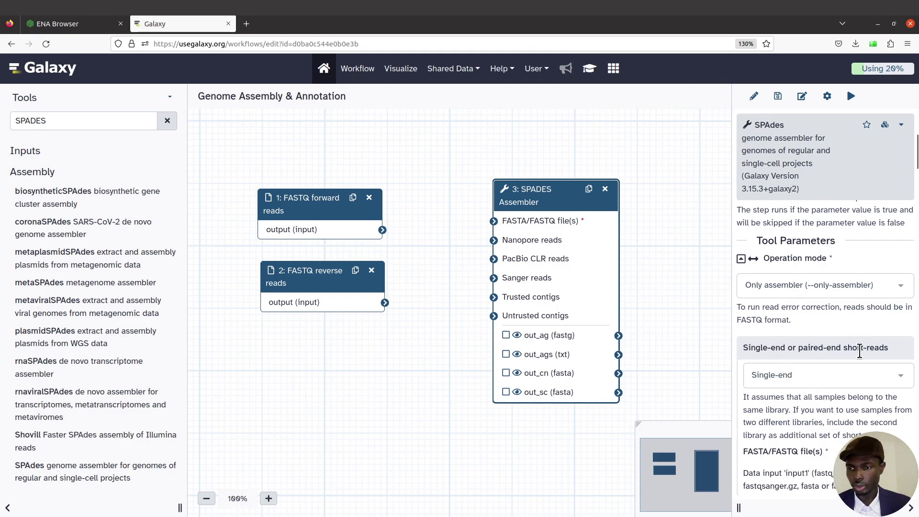
left_click(819, 376)
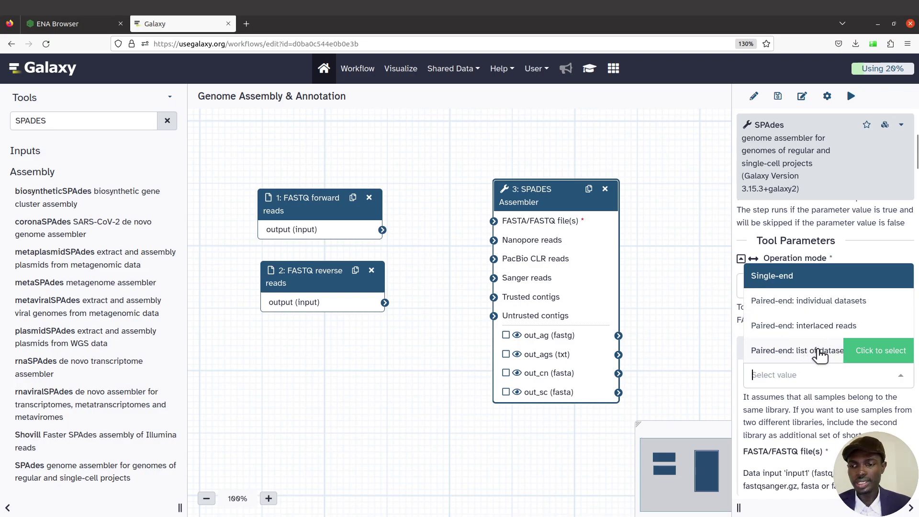
left_click(819, 304)
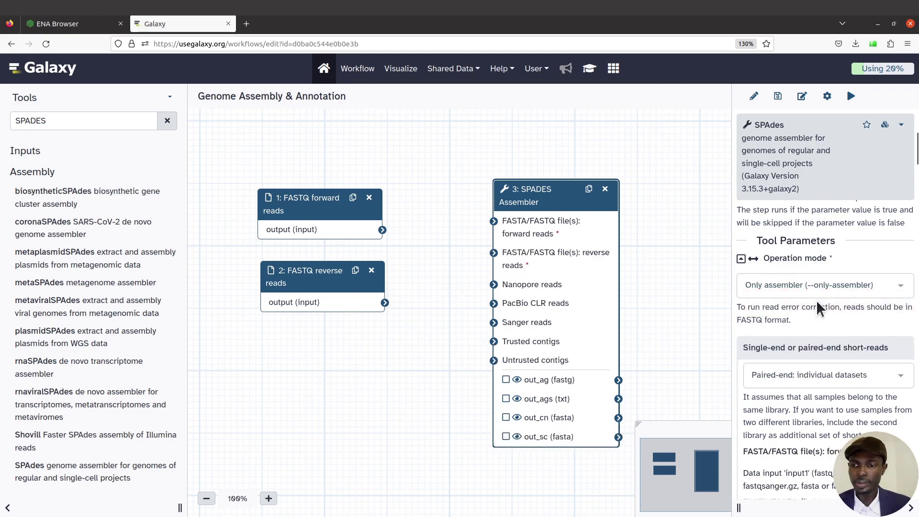
left_click(823, 366)
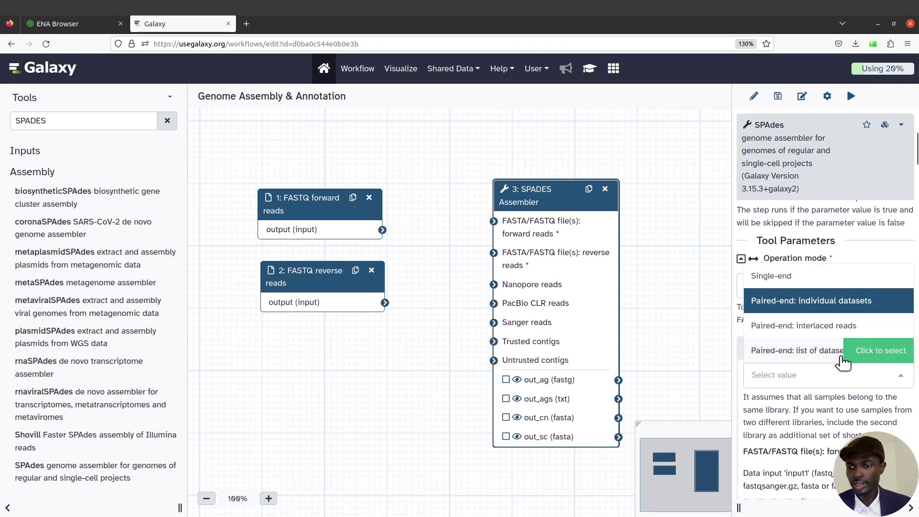
- Select "Paired-end: individual datasets" again as the SPAdes short-reads type
left_click(805, 299)
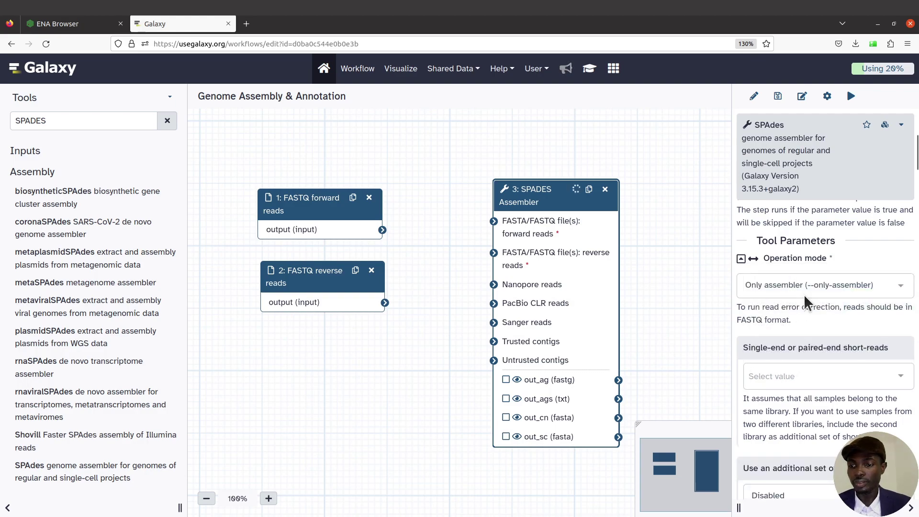
left_click(823, 375)
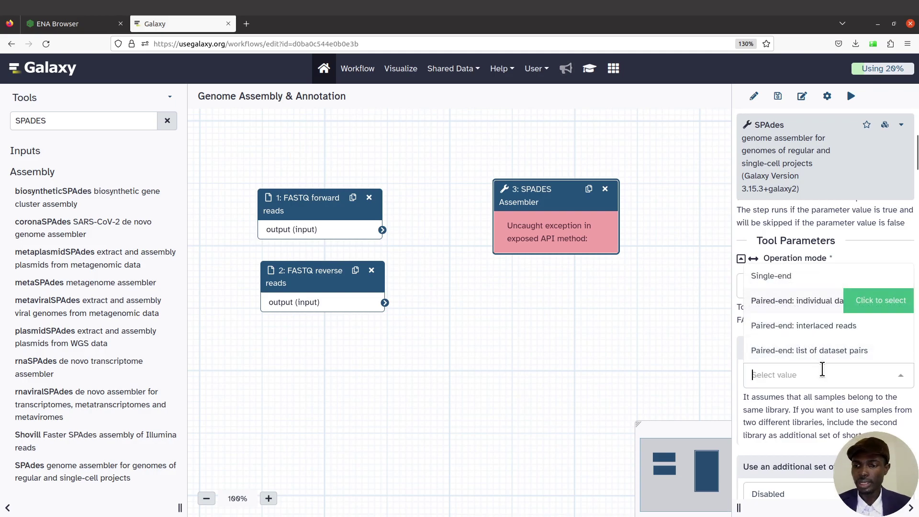
left_click(805, 301)
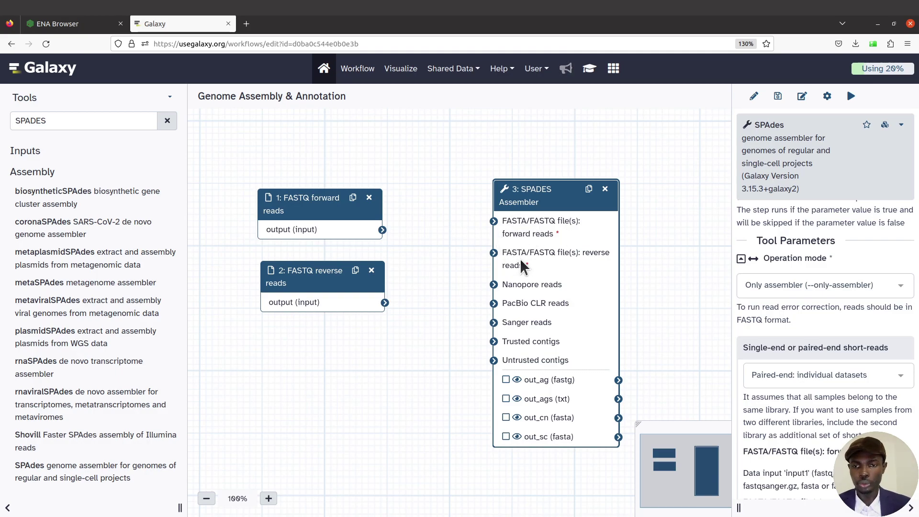
- Try "Paired-end: interlaced reads" as the SPAdes short-reads type and return to "Paired-end: individual datasets"
left_click(755, 375)
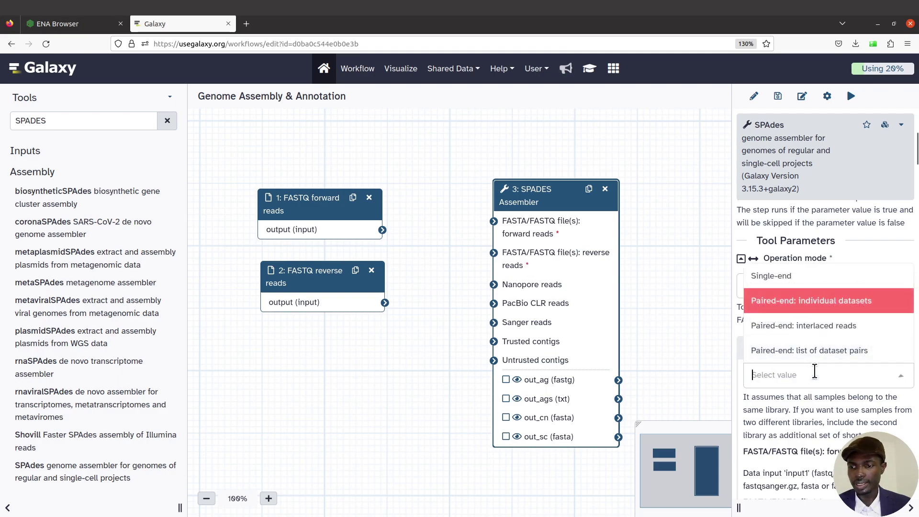
left_click(819, 330)
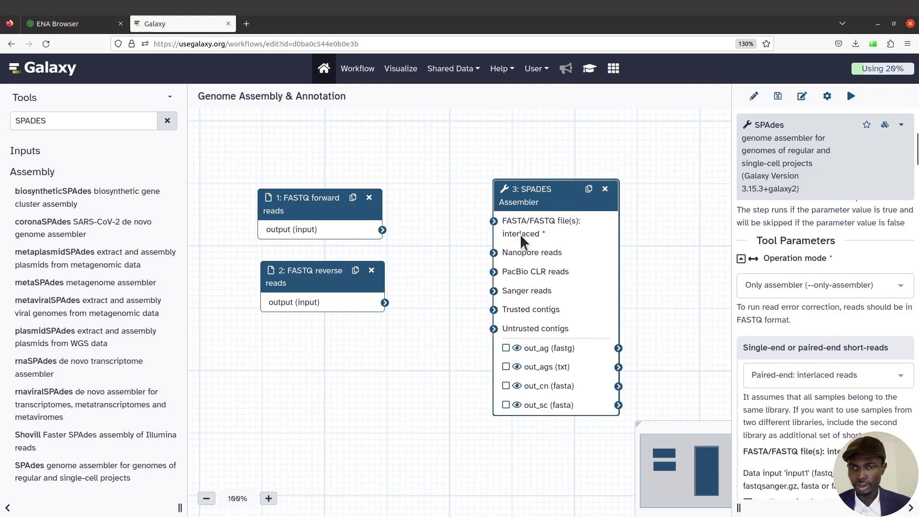
left_click(822, 374)
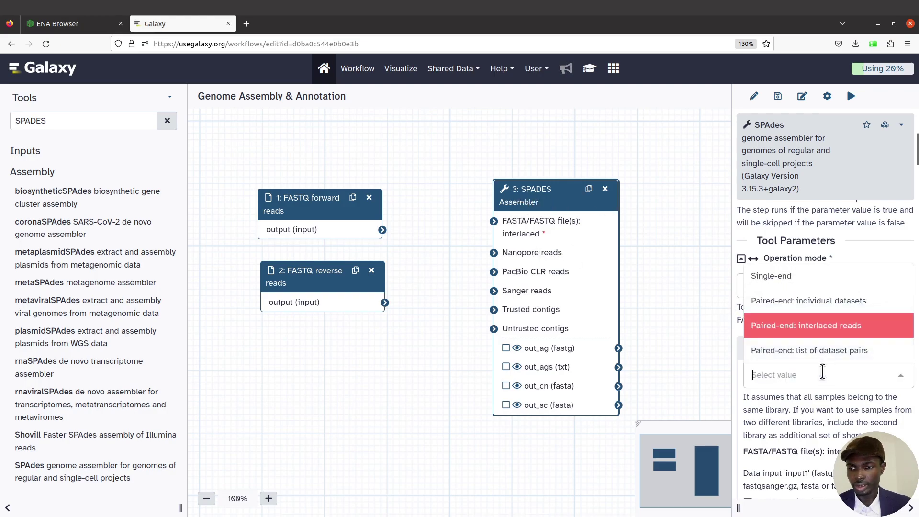
left_click(803, 300)
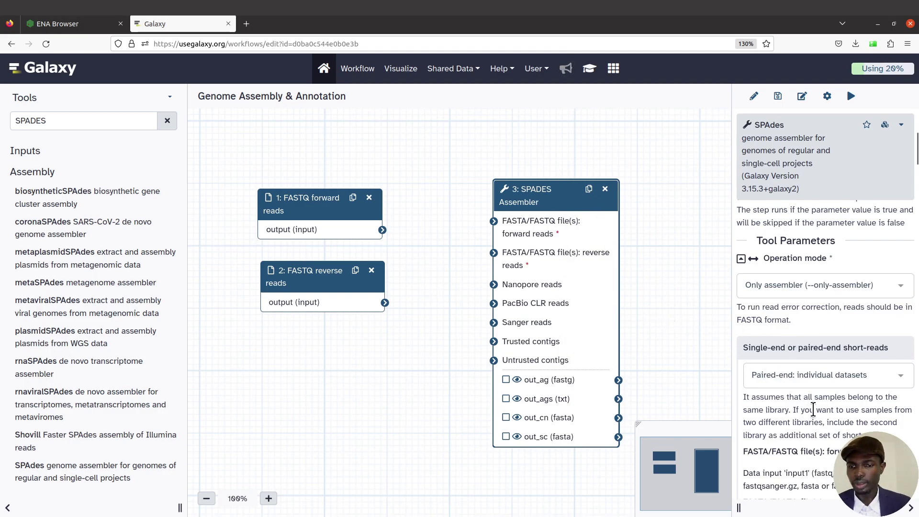
- Connect the FASTQ forward reads and FASTQ reverse reads outputs to the matching forward and reverse inputs of the SPADES Assembler
scroll(813, 410, "down", 4)
scroll(813, 410, "down", 1)
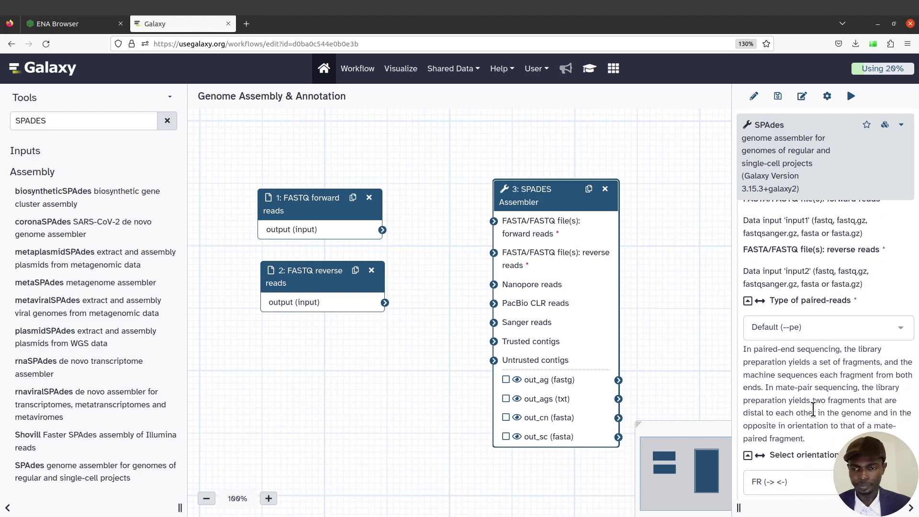
scroll(805, 388, "down", 1)
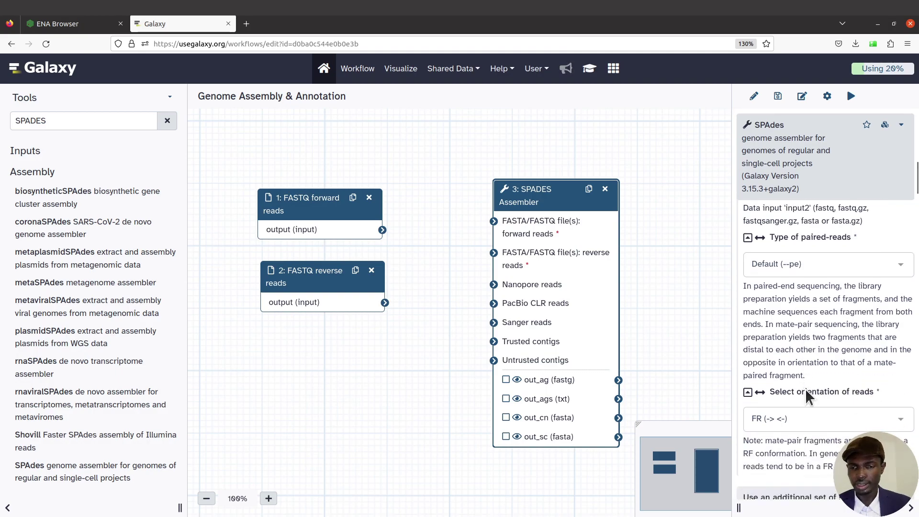
left_click_drag(683, 349, 627, 341)
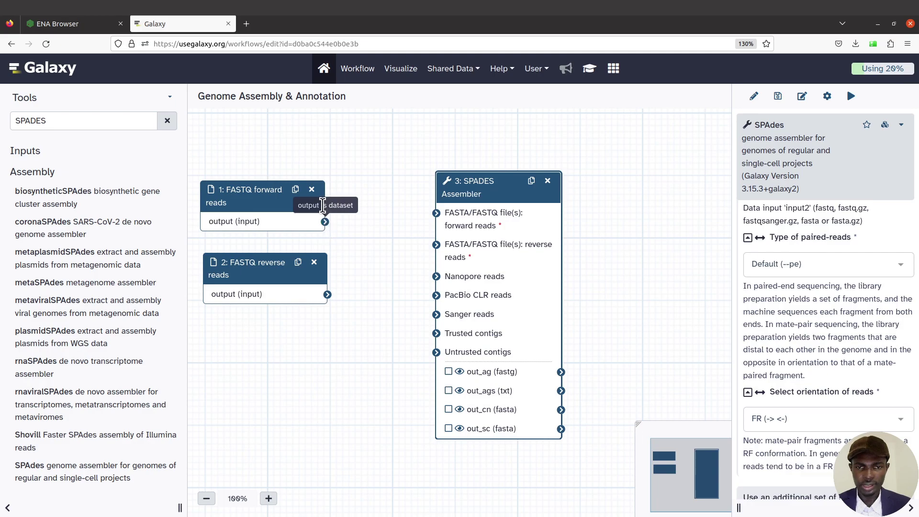
left_click_drag(325, 222, 436, 212)
left_click_drag(446, 213, 443, 214)
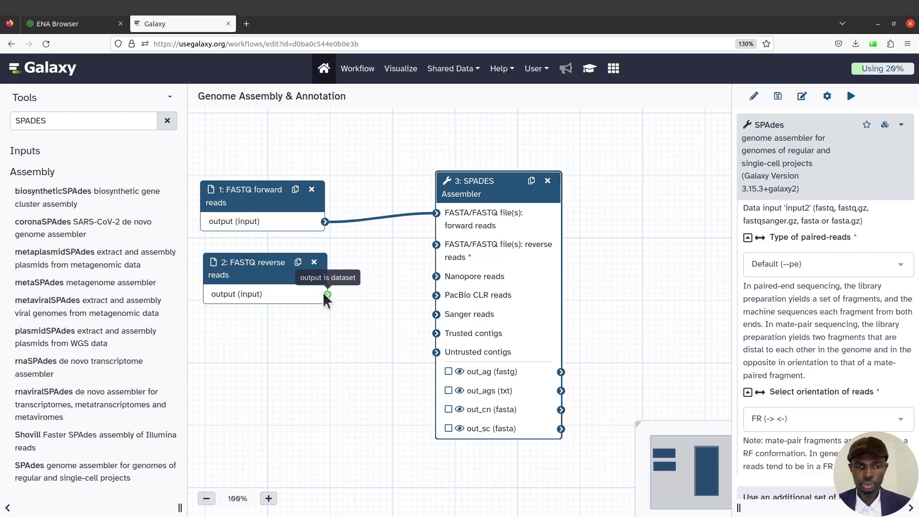
left_click_drag(327, 295, 328, 296)
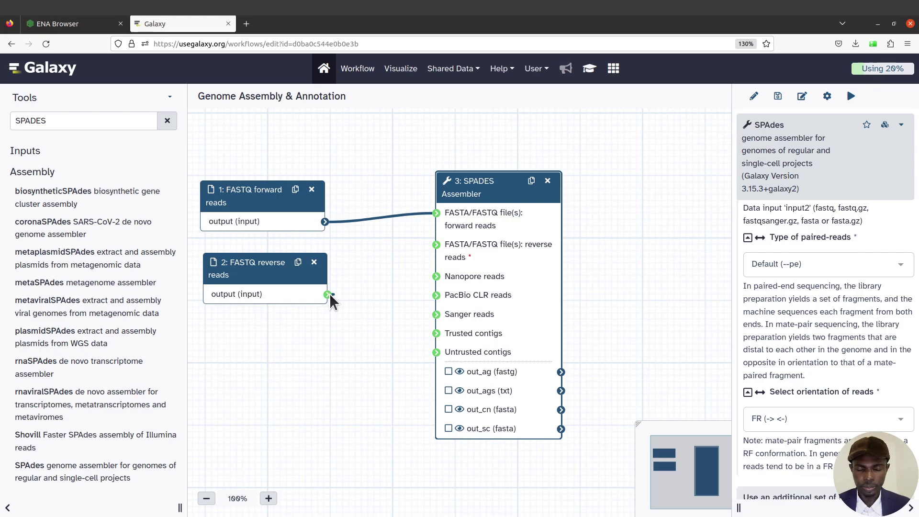
left_click_drag(331, 295, 439, 246)
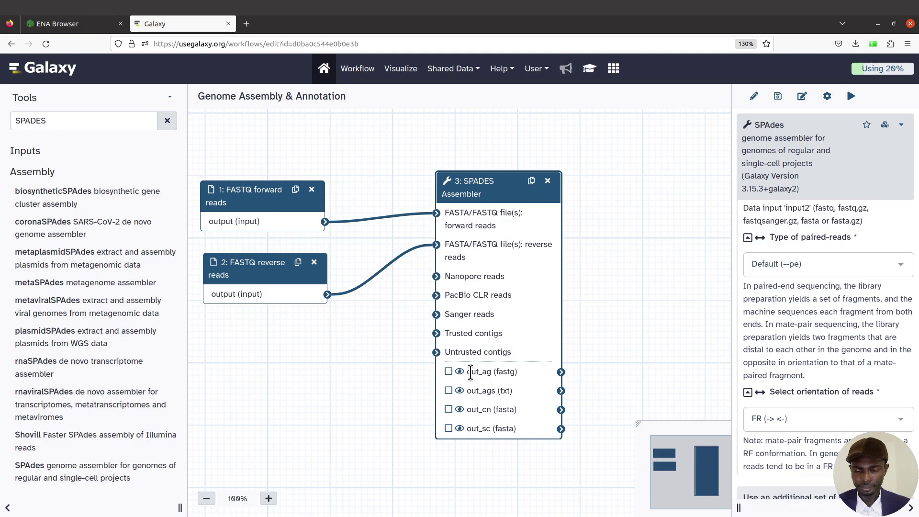
scroll(485, 382, "down", 1)
scroll(491, 399, "up", 1)
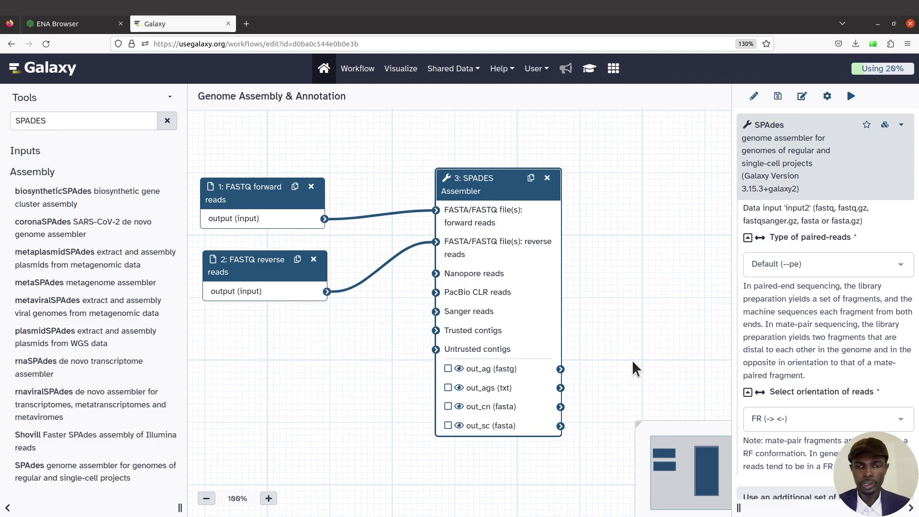
left_click_drag(655, 346, 618, 343)
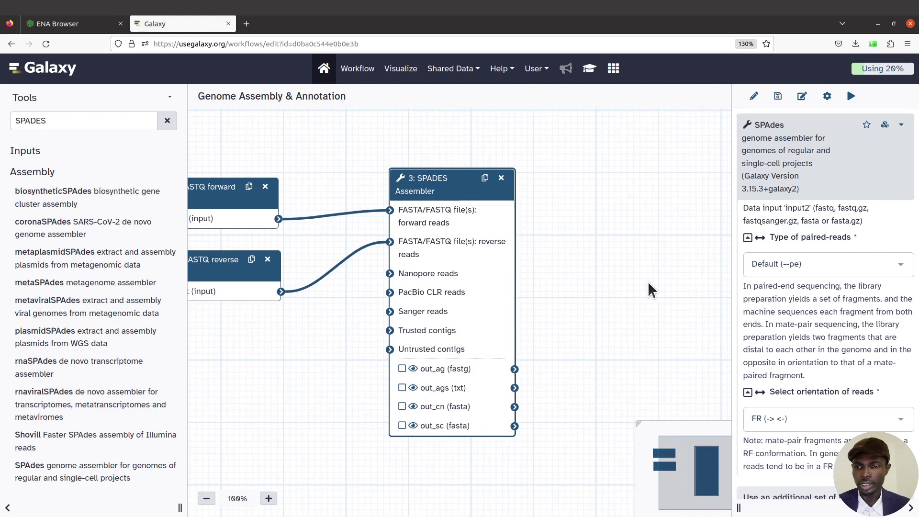
mouse_move(647, 290)
left_mouse_down()
mouse_move(574, 307)
mouse_move(484, 312)
mouse_move(679, 320)
mouse_move(661, 266)
mouse_move(589, 331)
mouse_move(670, 316)
mouse_move(623, 325)
mouse_move(706, 320)
mouse_move(565, 306)
mouse_move(525, 332)
mouse_move(616, 322)
mouse_move(636, 292)
mouse_move(572, 285)
mouse_move(543, 302)
mouse_move(471, 300)
mouse_move(612, 285)
mouse_move(581, 282)
mouse_move(615, 270)
mouse_move(644, 278)
left_mouse_up()
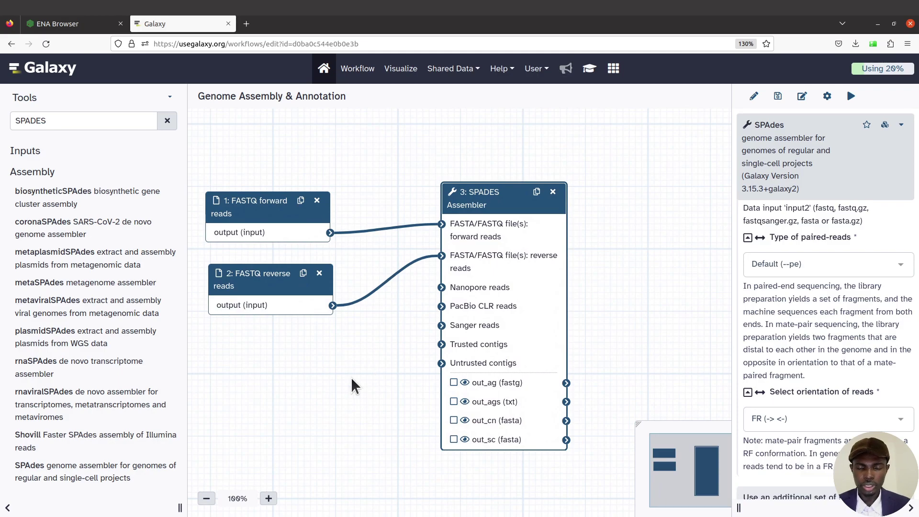
scroll(353, 386, "up", 5)
scroll(353, 385, "down", 10)
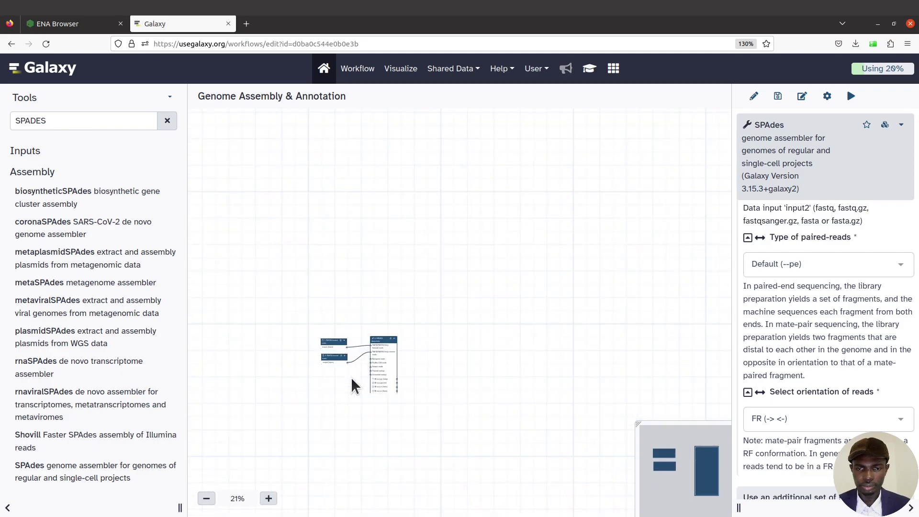
scroll(354, 386, "up", 1, "ctrl")
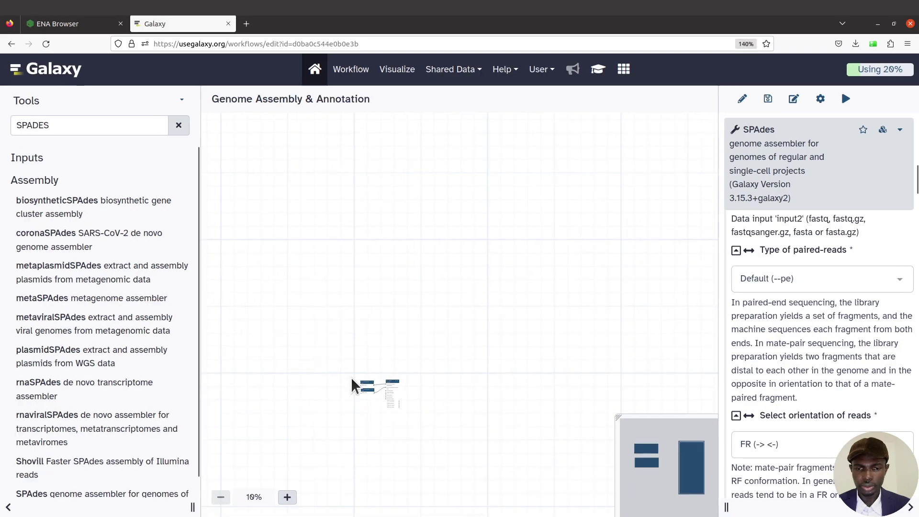
left_click_drag(354, 378, 357, 356)
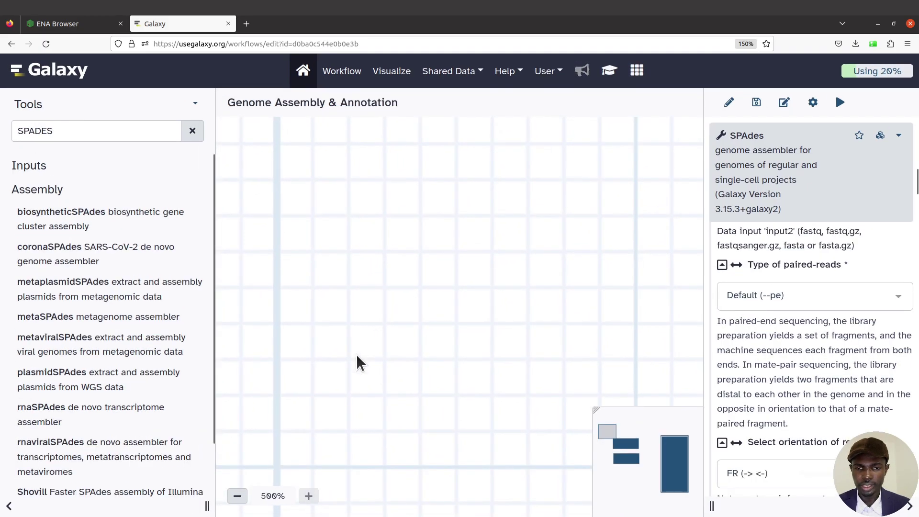
scroll(359, 363, "down", 15)
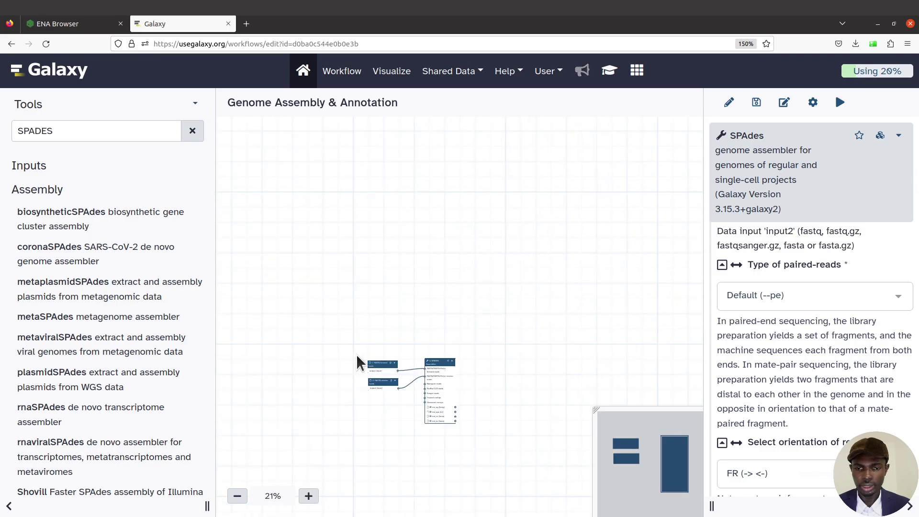
scroll(417, 321, "down", 1)
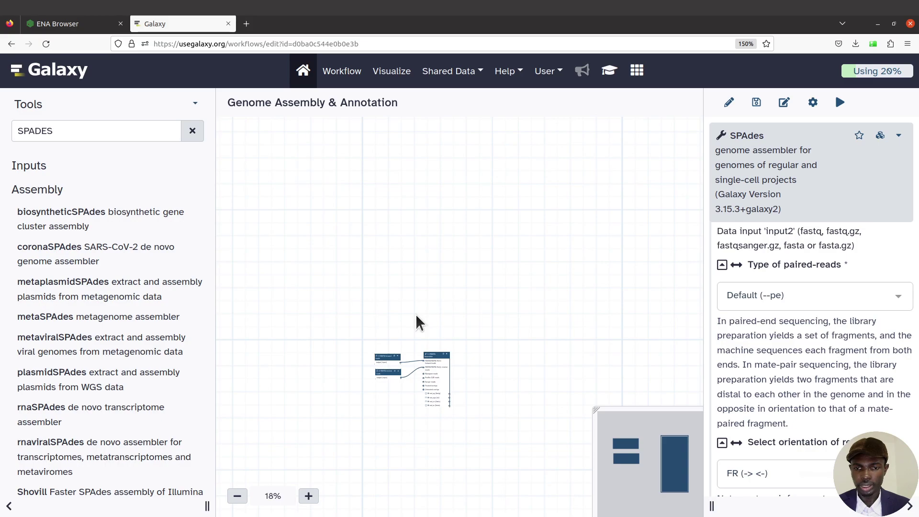
scroll(417, 322, "up", 15)
left_click_drag(469, 392, 340, 222)
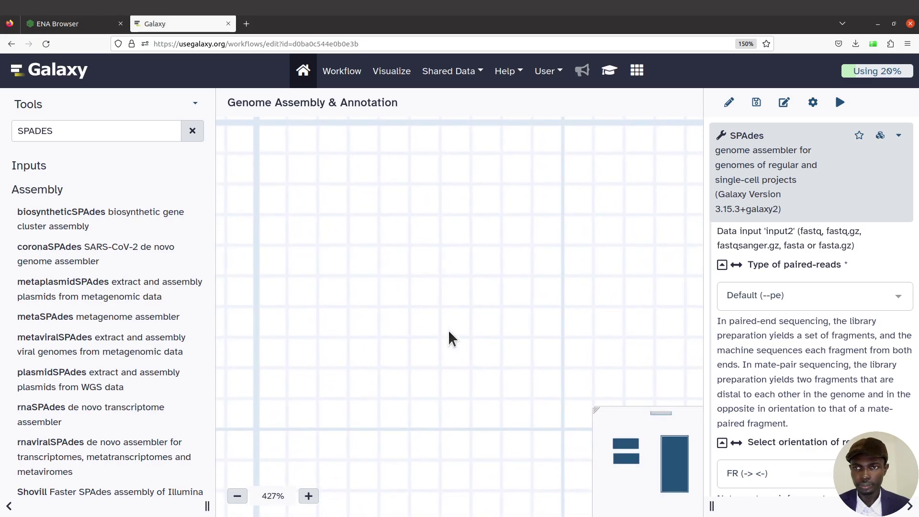
scroll(450, 338, "down", 15)
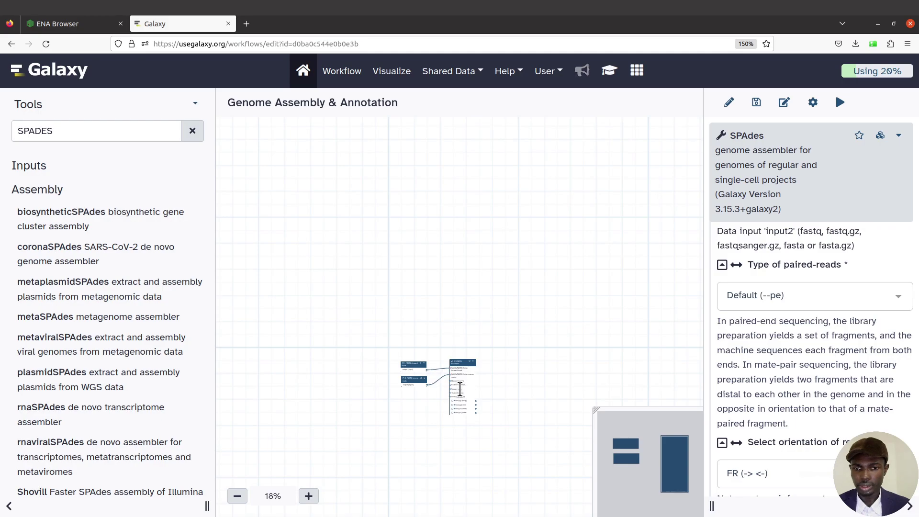
scroll(535, 390, "up", 3)
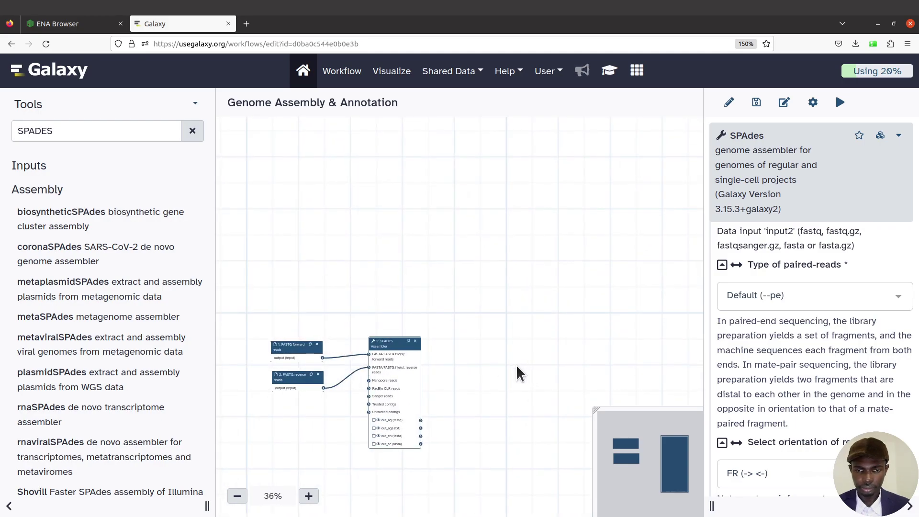
scroll(472, 371, "up", 3)
left_click_drag(468, 372, 556, 302)
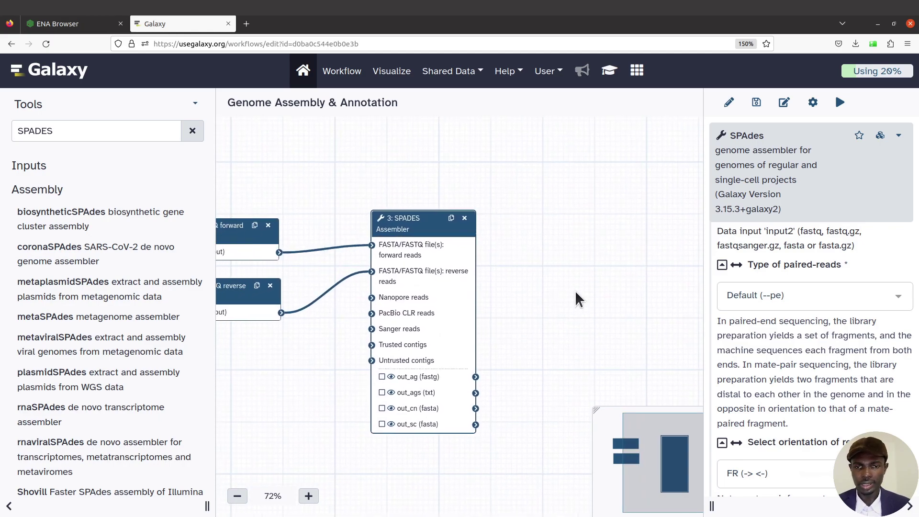
scroll(587, 299, "up", 3)
scroll(588, 299, "up", 1)
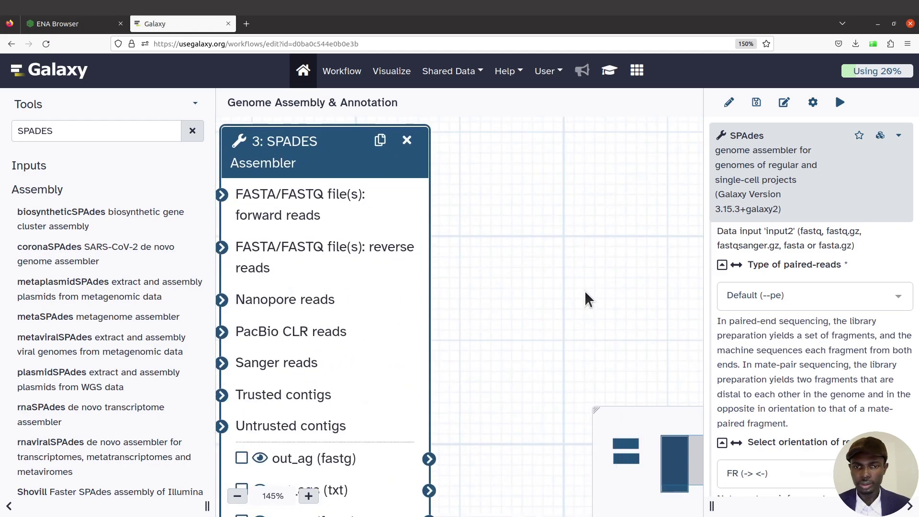
scroll(588, 299, "down", 8)
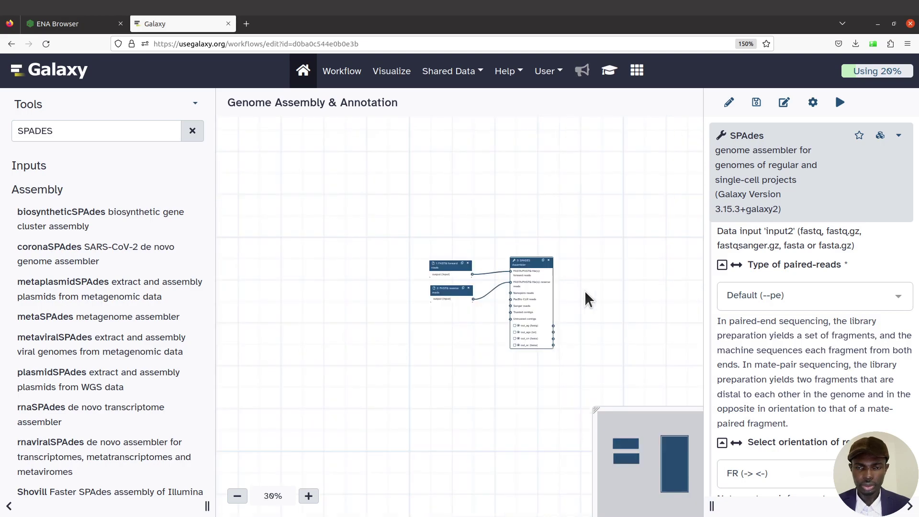
scroll(587, 299, "up", 3)
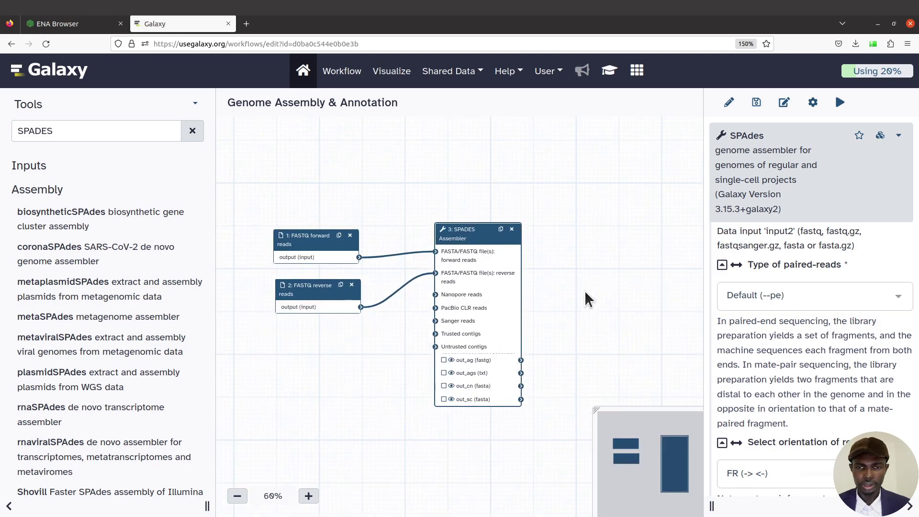
scroll(587, 299, "up", 3)
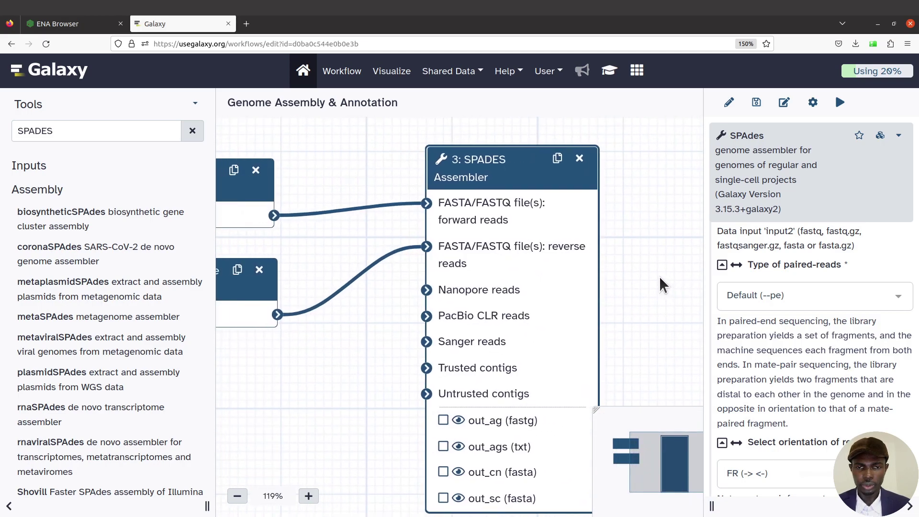
left_click_drag(661, 286, 640, 271)
scroll(640, 271, "up", 3)
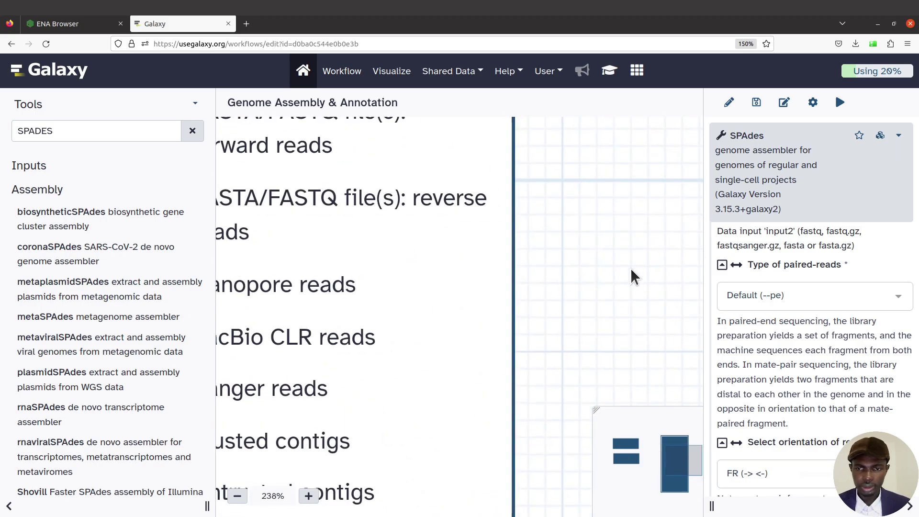
scroll(632, 276, "up", 4)
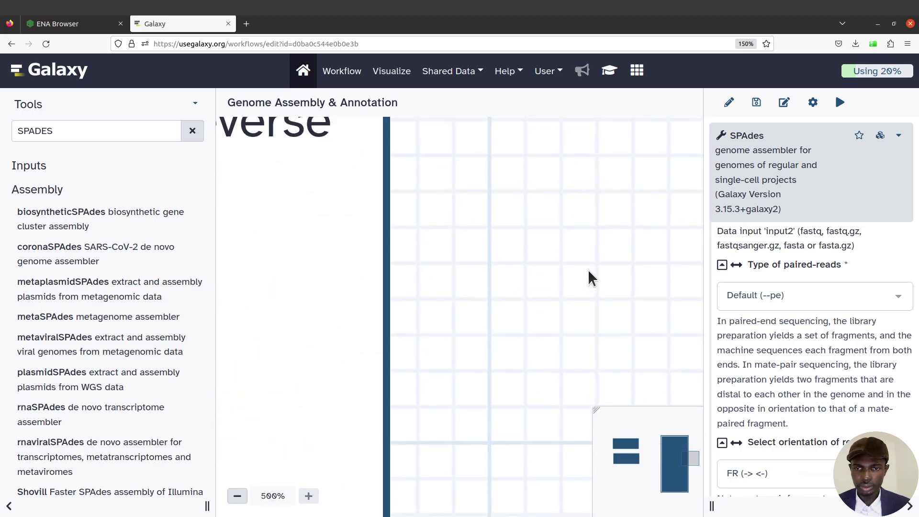
key("ctrl+plus")
key("ctrl+plus")
key("ctrl+plus")
key("ctrl+plus")
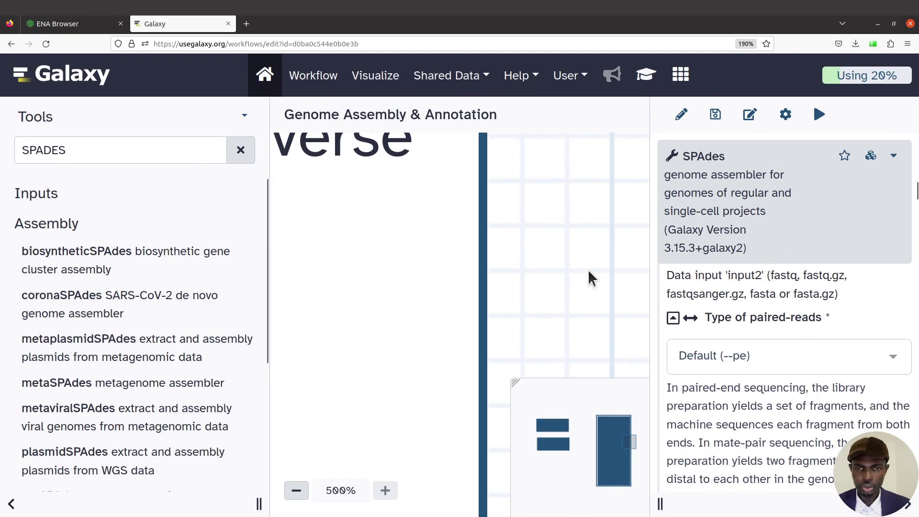
scroll(588, 269, "down", 20)
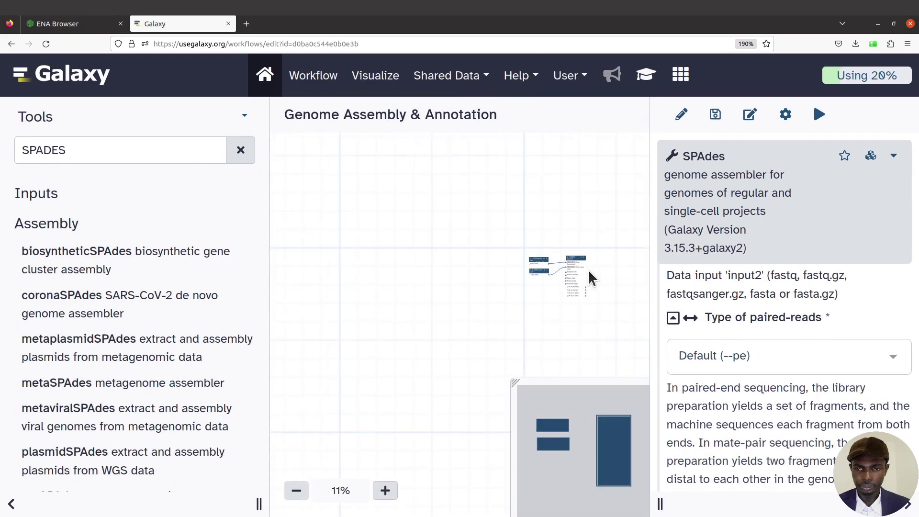
scroll(587, 269, "up", 5)
scroll(615, 288, "up", 2)
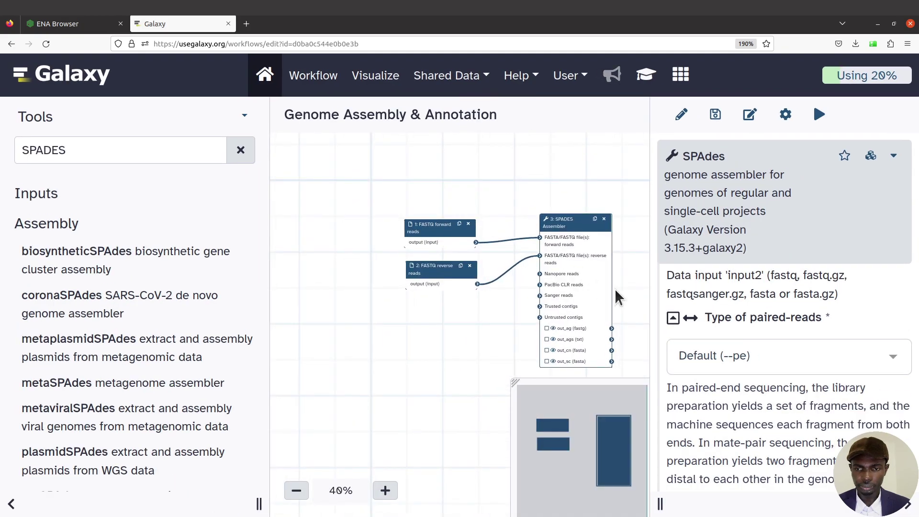
scroll(617, 298, "up", 4)
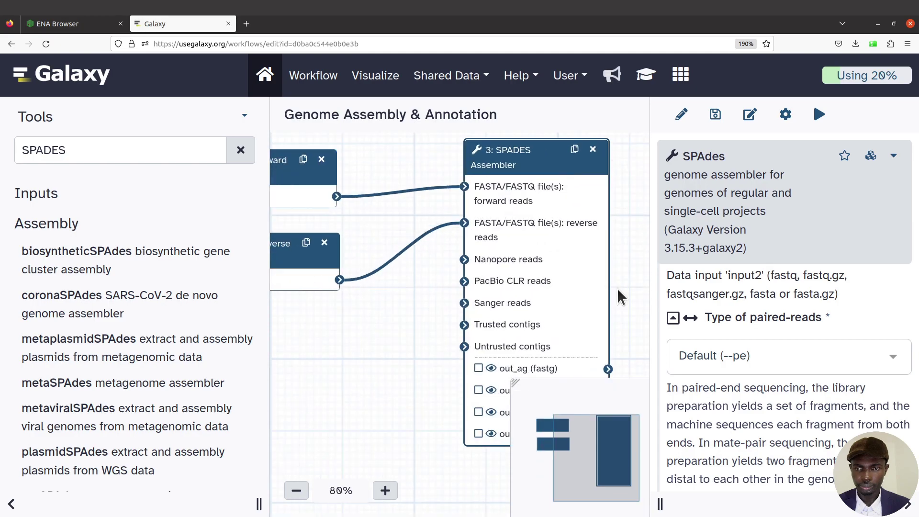
- Reset the page zoom and enlarge the canvas to show the two FASTQ inputs and the SPADES Assembler together
left_click(749, 43)
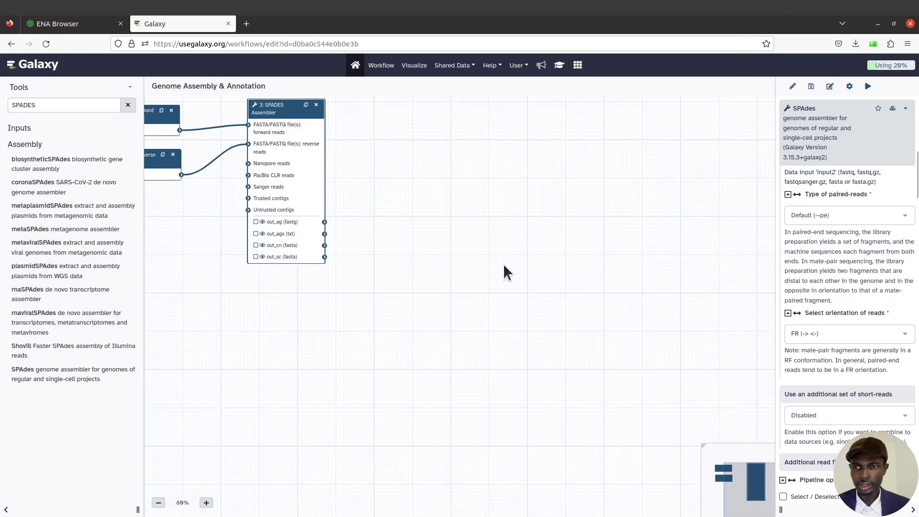
left_click_drag(533, 286, 625, 344)
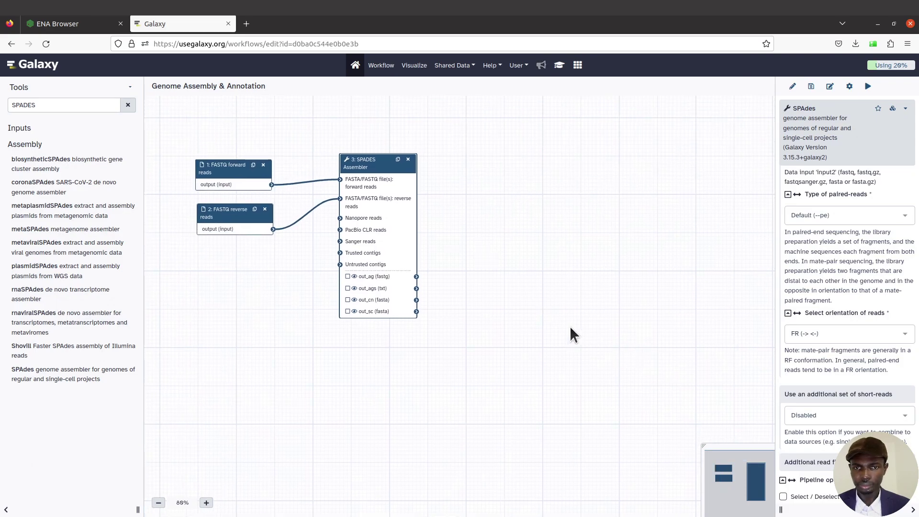
scroll(504, 284, "up", 4)
left_click_drag(443, 277, 688, 387)
left_click_drag(660, 319, 689, 318)
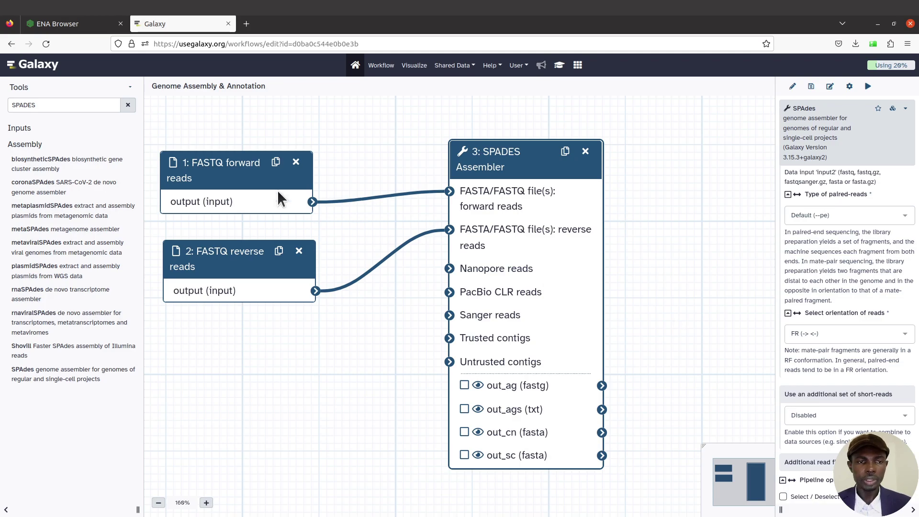
- Search the tools for prokka and add the Prokka prokaryotic genome annotation tool to the workflow canvas
left_click_drag(45, 105, 7, 105)
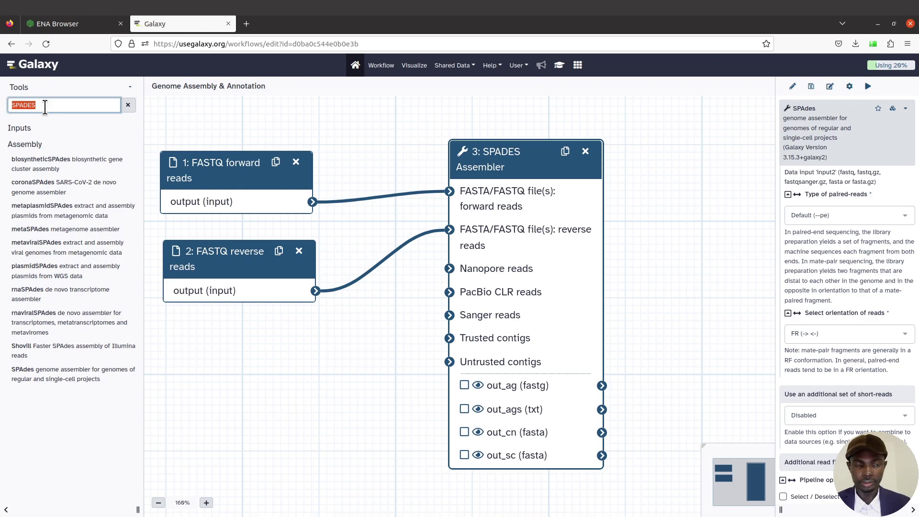
key("BackSpace")
key("ctrl+h")
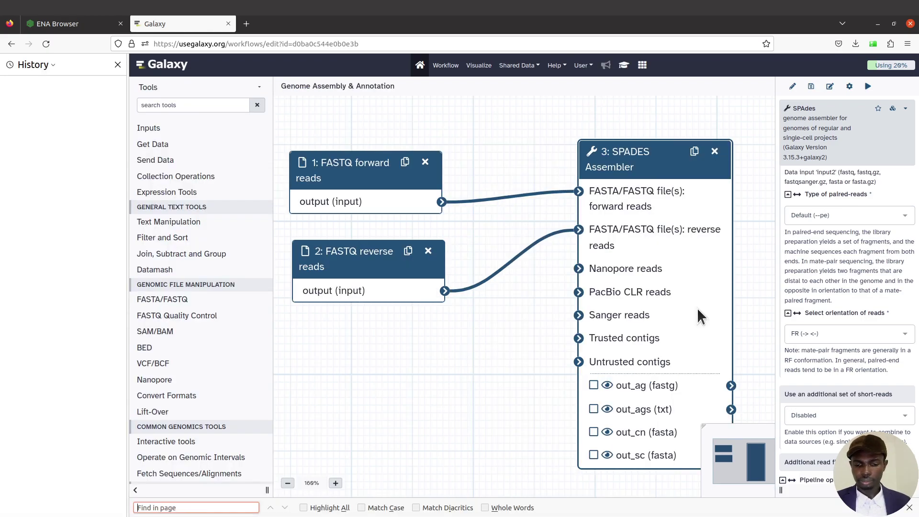
left_click(117, 64)
left_click(66, 105)
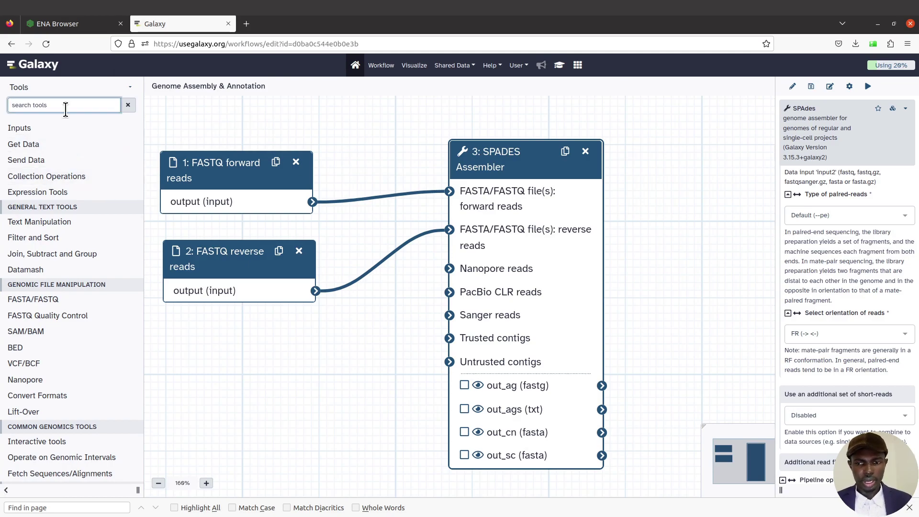
type("p")
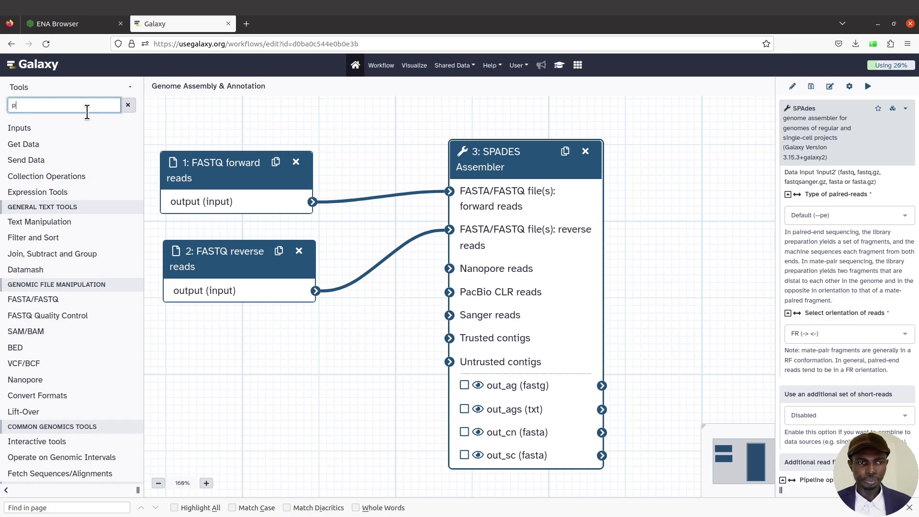
type("rokka")
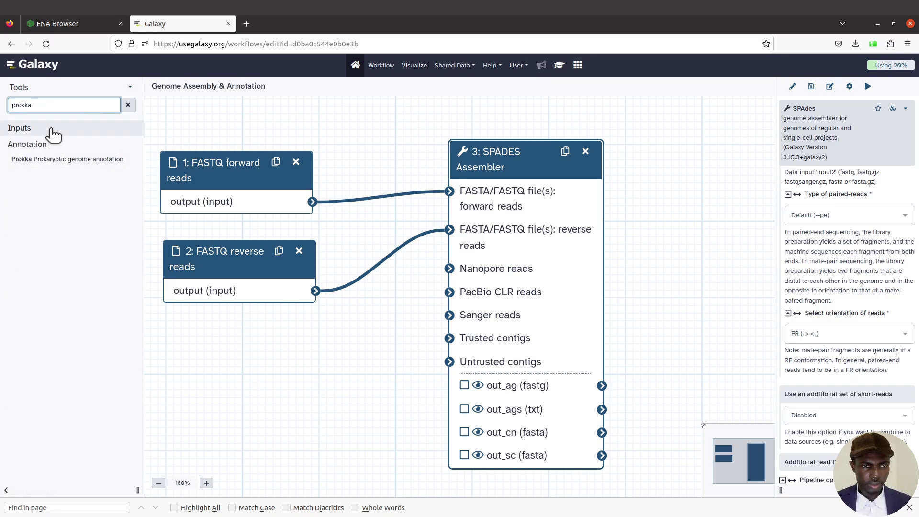
left_click_drag(54, 165, 435, 271)
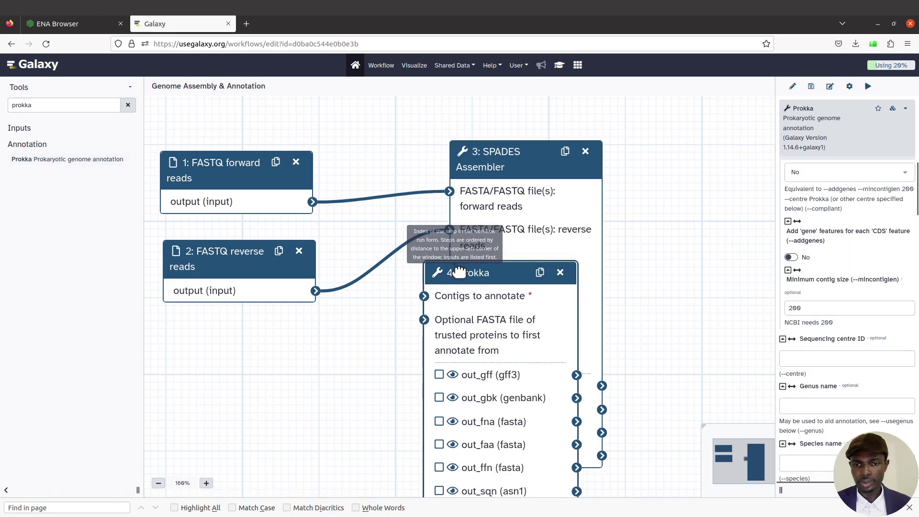
- Move the Prokka step off the SPADES Assembler onto an empty area of the canvas
left_click_drag(437, 273, 436, 274)
left_click_drag(572, 269, 646, 244)
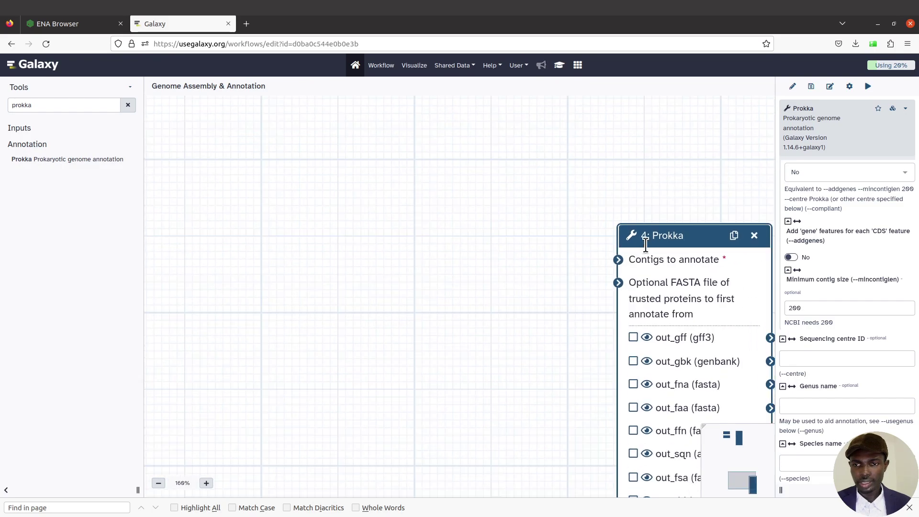
scroll(400, 337, "up", 3)
scroll(403, 330, "up", 3)
scroll(403, 330, "down", 6)
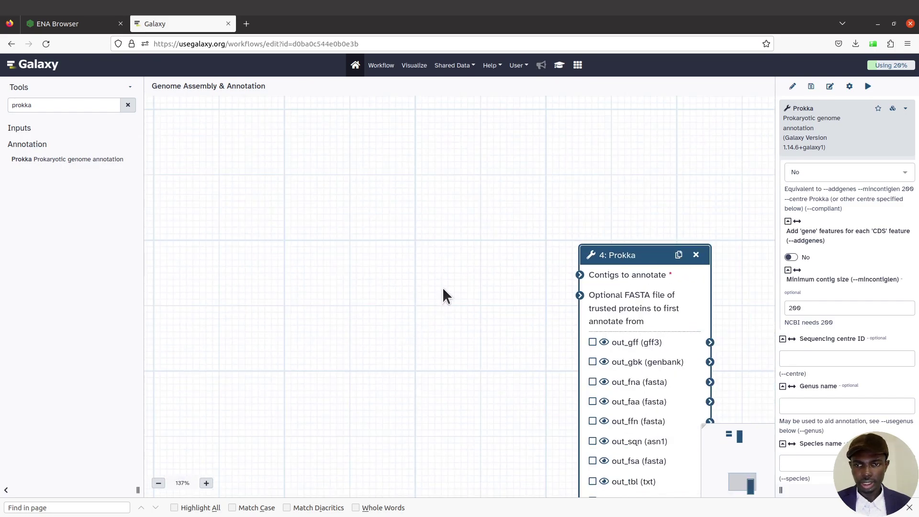
left_click_drag(430, 252, 423, 420)
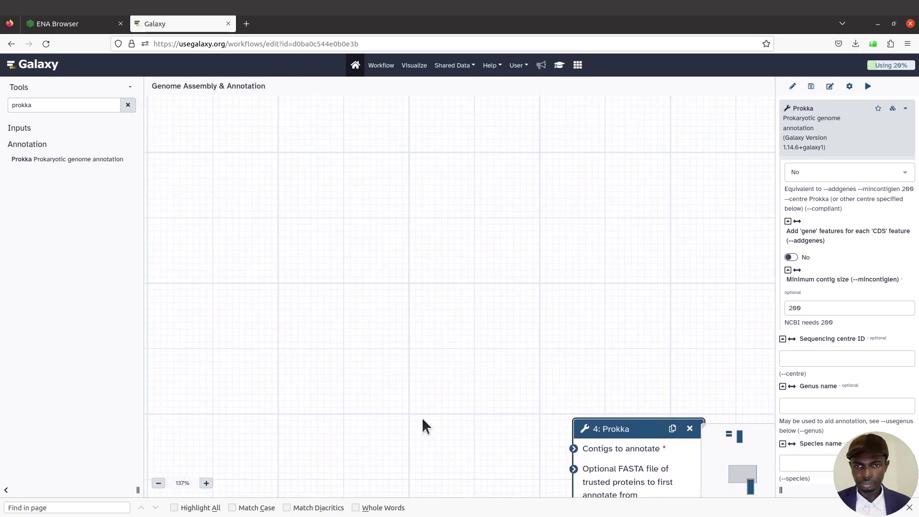
left_click_drag(650, 431, 587, 142)
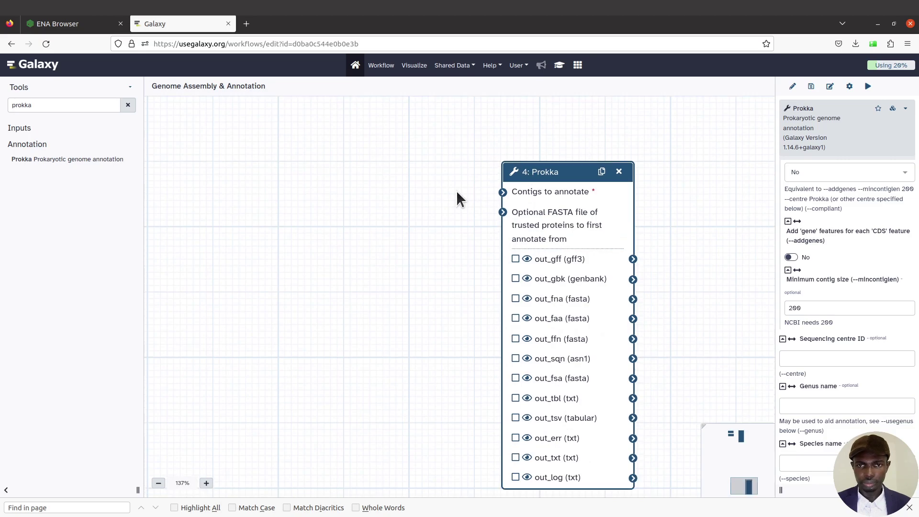
scroll(268, 257, "up", 2)
scroll(364, 243, "down", 1)
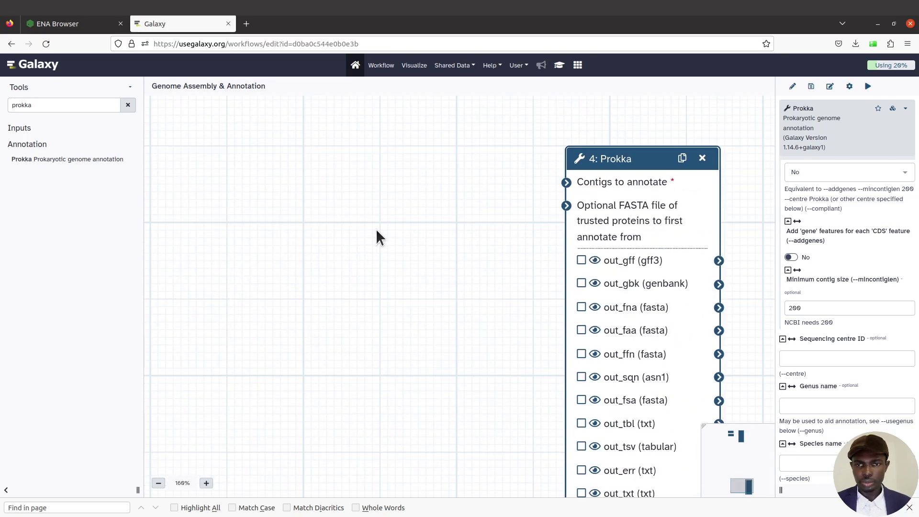
left_click_drag(386, 242, 318, 446)
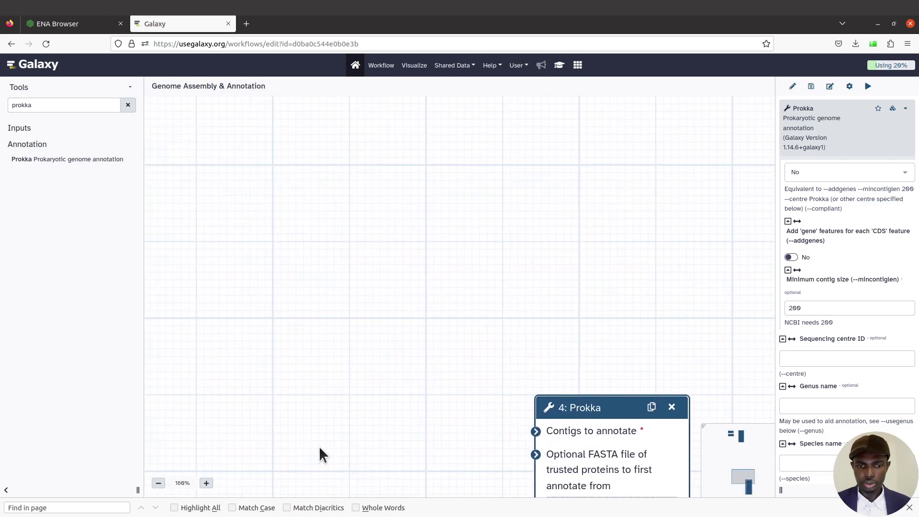
- Reduce the page zoom to 80% and place the Prokka step to the right of the SPADES Assembler, roughly level with its top edge
scroll(392, 362, "down", 10)
key("ctrl+minus")
key("ctrl+minus")
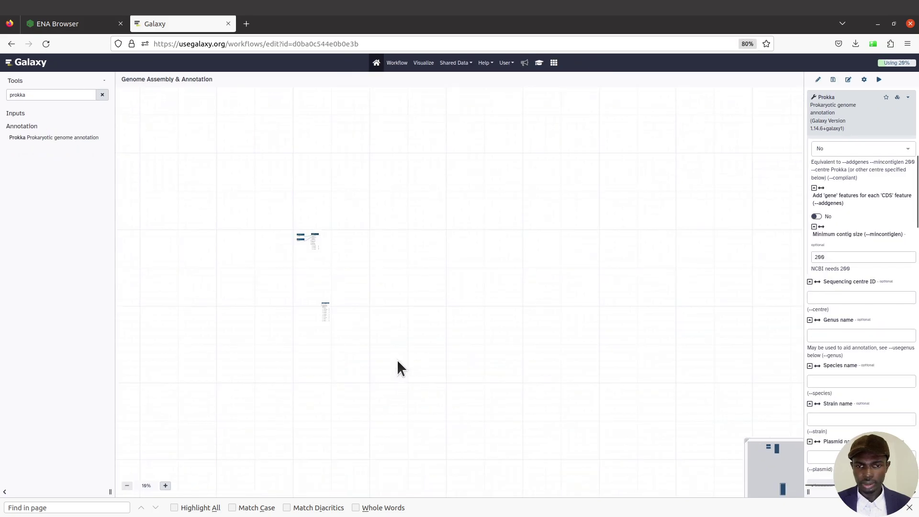
scroll(399, 364, "up", 5)
left_click_drag(375, 343, 648, 472)
left_click_drag(304, 347, 452, 461)
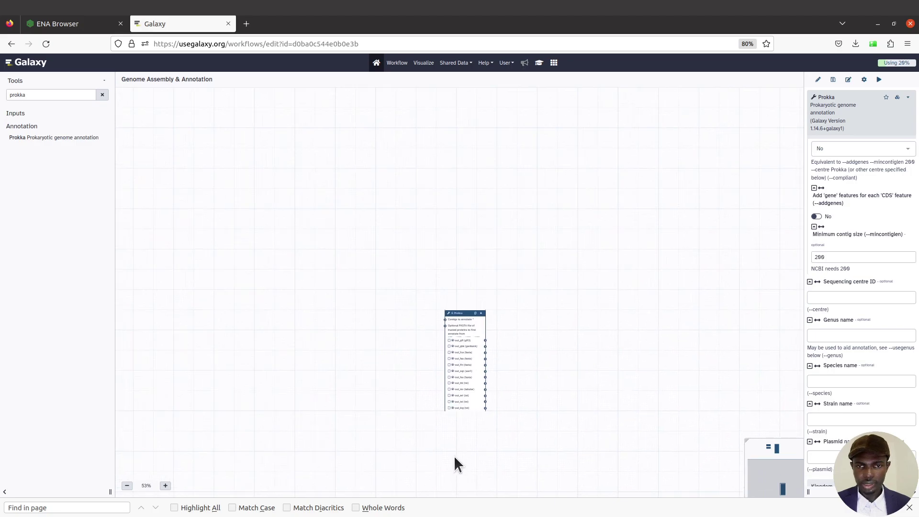
left_click_drag(456, 318, 312, 178)
left_click_drag(444, 315, 486, 485)
left_click_drag(358, 335, 524, 125)
left_click_drag(385, 235, 367, 311)
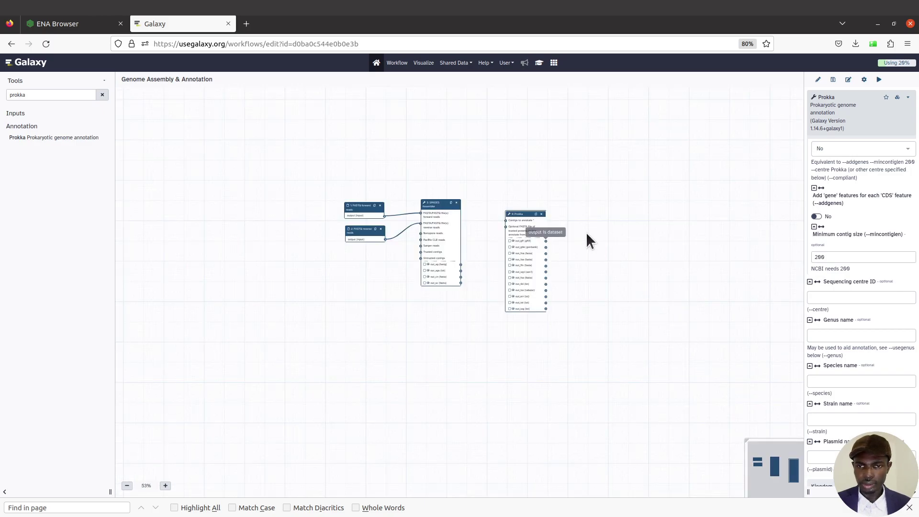
left_click_drag(520, 214, 518, 196)
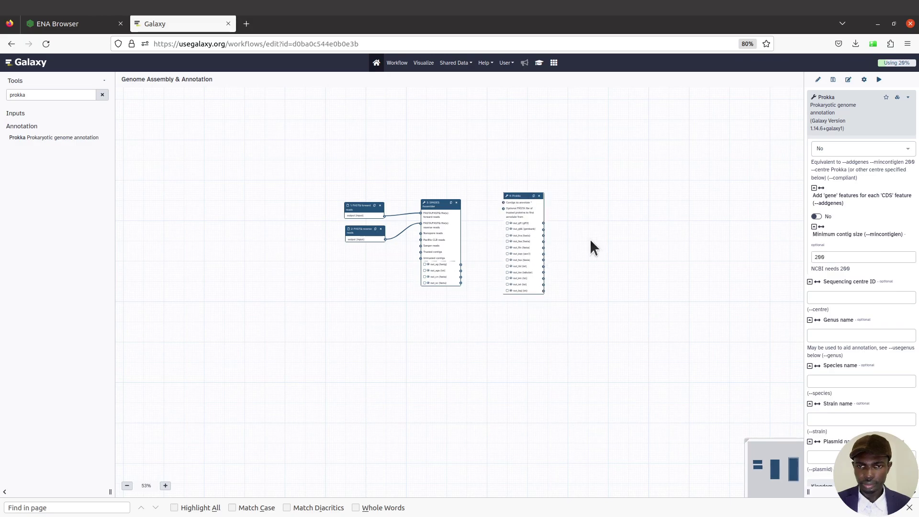
- Examine the SPADES Assembler outputs and Prokka inputs up close, and close the browser's find bar
scroll(591, 242, "up", 5)
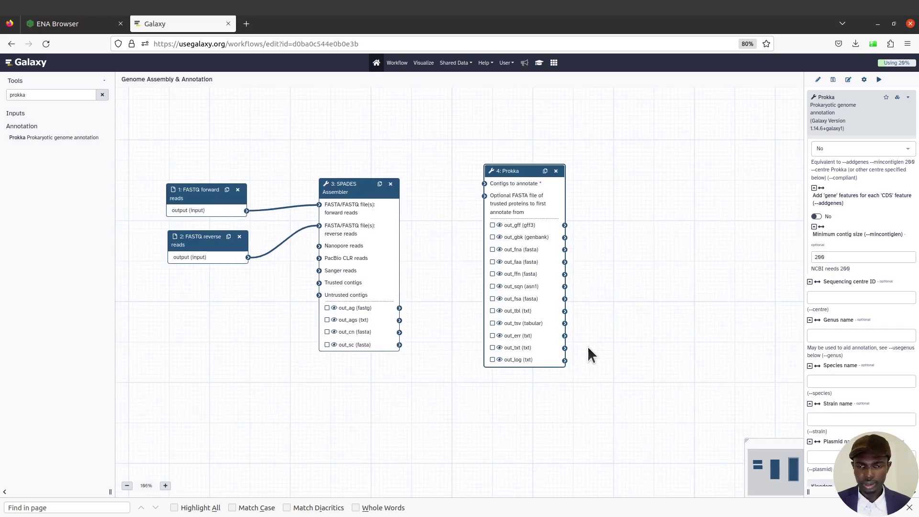
scroll(615, 311, "up", 5)
left_click_drag(274, 388, 463, 429)
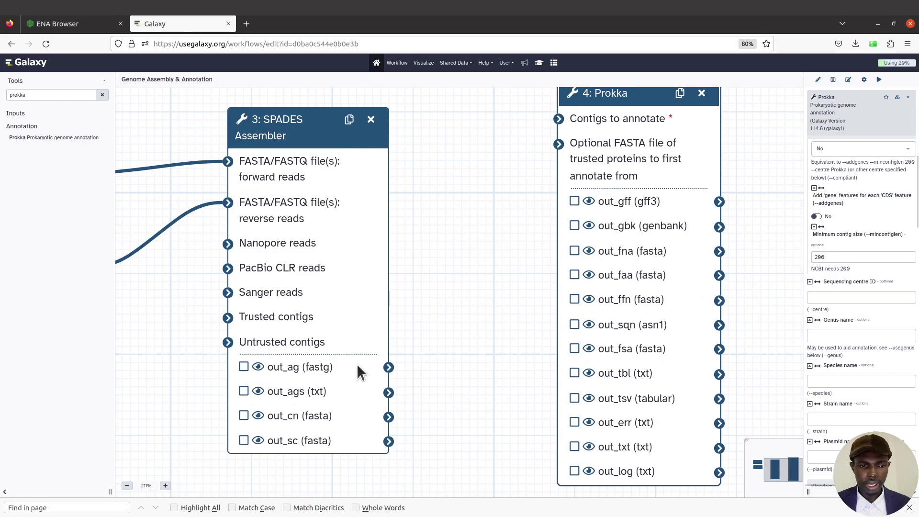
left_click(908, 508)
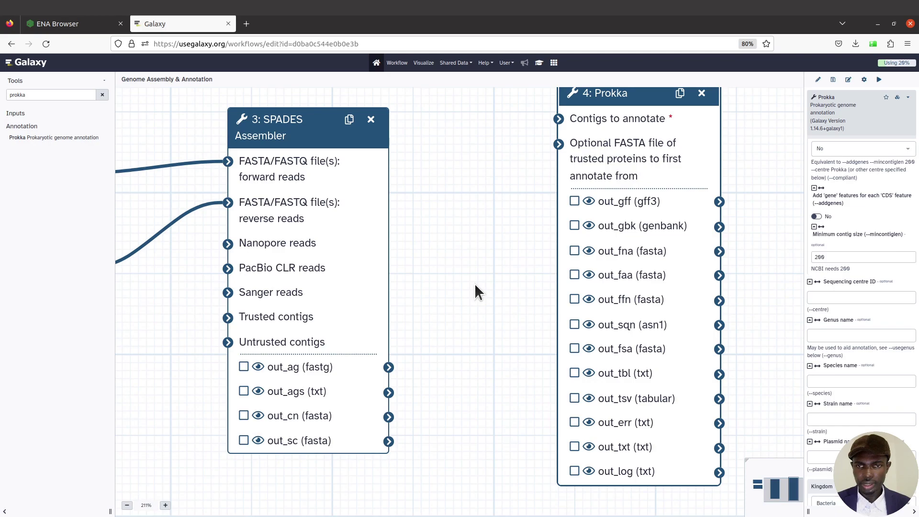
- Move Prokka slightly closer to the SPADES Assembler and connect the out_sc (fasta) output to Prokka's Contigs to annotate input
scroll(475, 285, "down", 10)
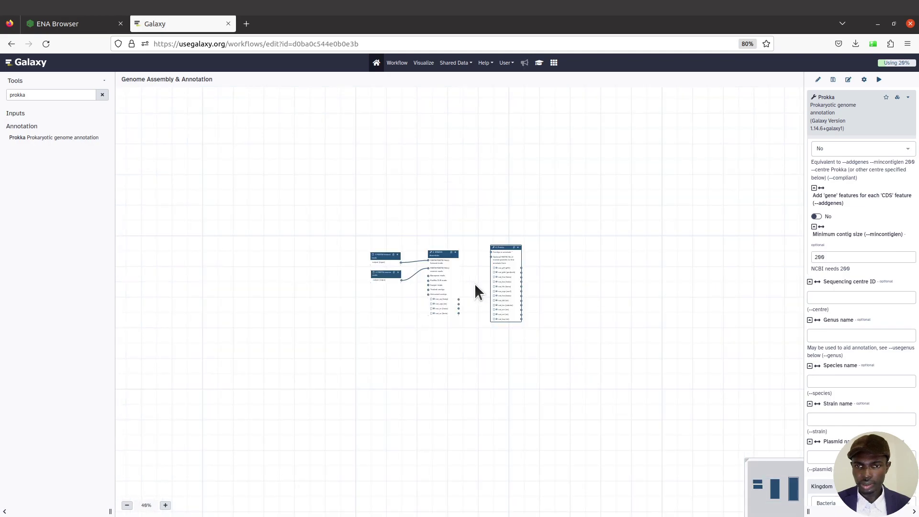
scroll(475, 286, "up", 1)
scroll(475, 286, "up", 1)
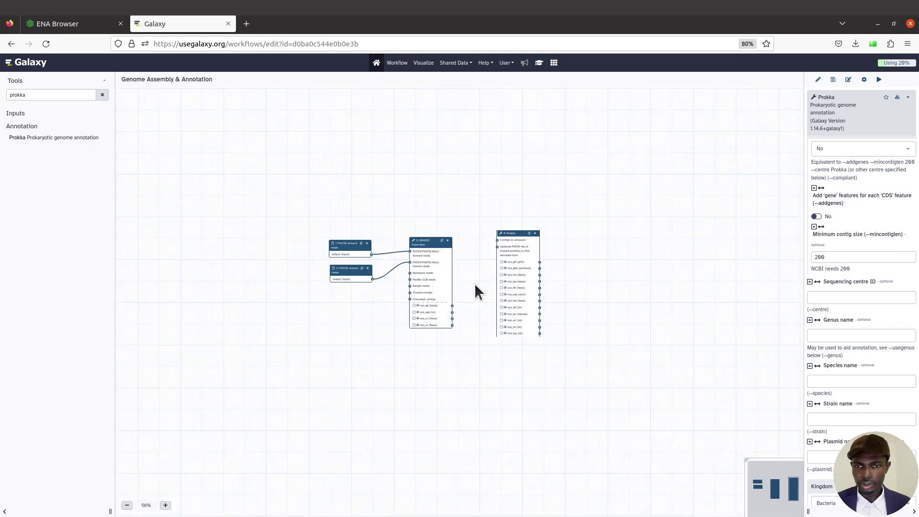
scroll(475, 286, "up", 4)
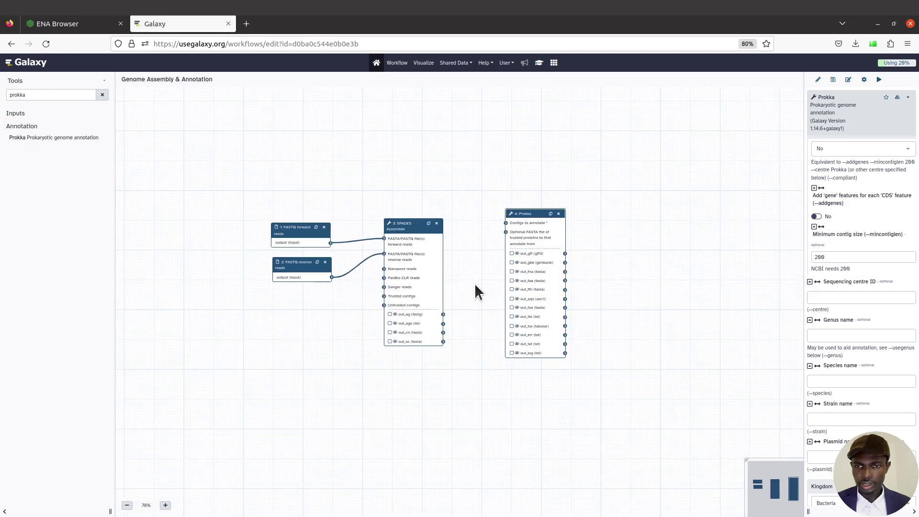
scroll(475, 285, "up", 2)
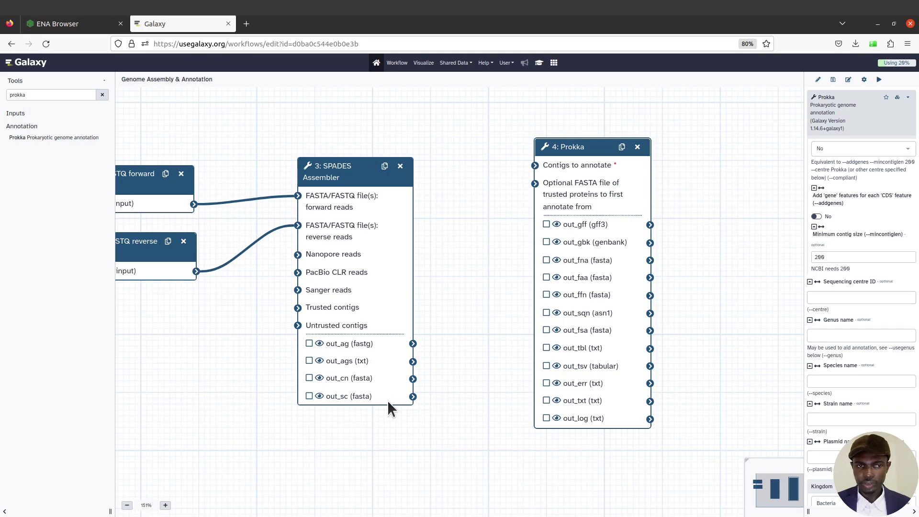
left_click_drag(336, 430, 393, 444)
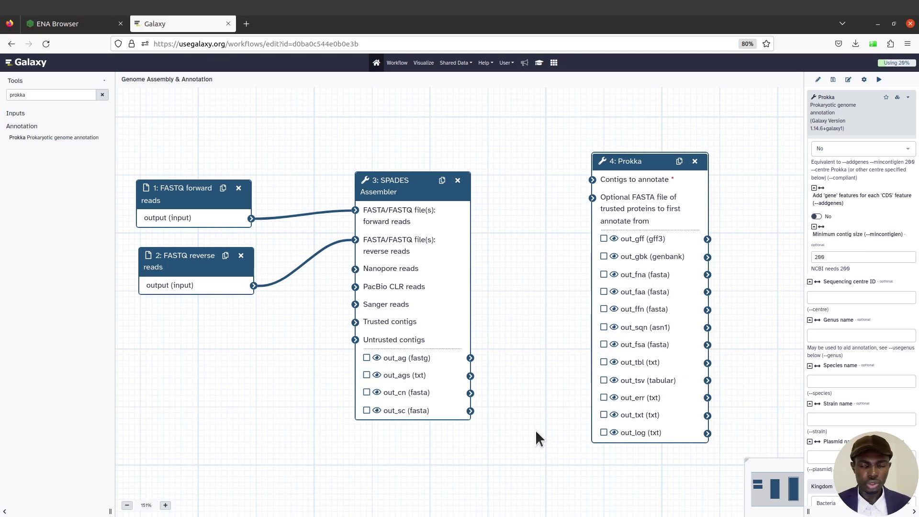
left_click_drag(639, 160, 614, 162)
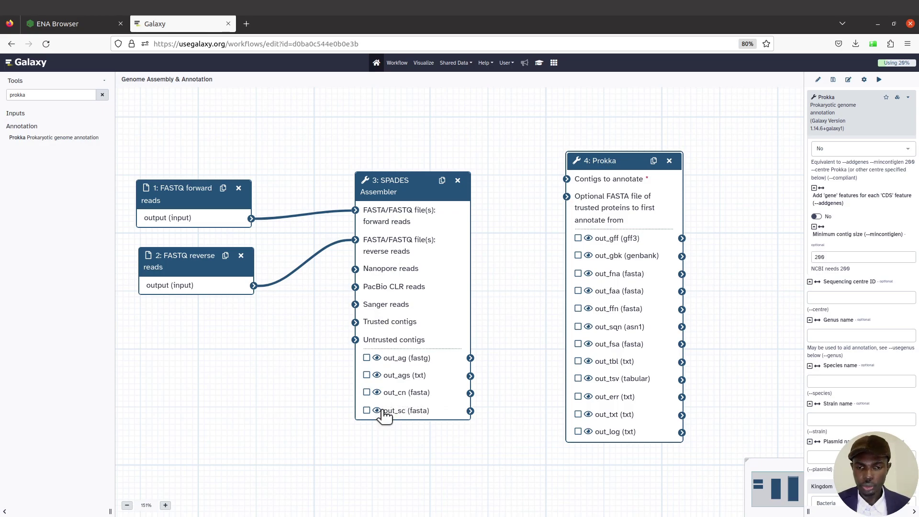
mouse_move(471, 411)
left_mouse_down()
mouse_move(505, 357)
mouse_move(542, 215)
mouse_move(567, 180)
left_mouse_up()
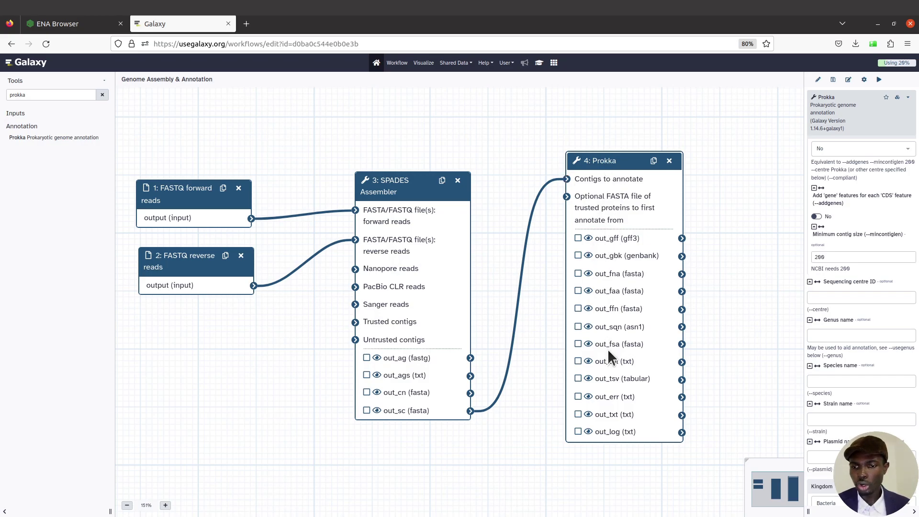
- Examine the connected workflow from the FASTQ inputs through the SPADES Assembler to Prokka and its outputs
scroll(608, 351, "down", 1)
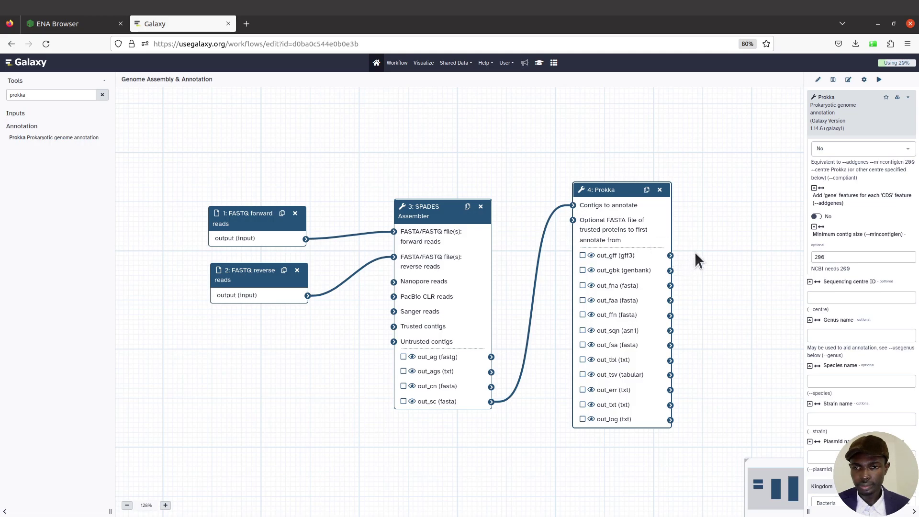
scroll(694, 251, "down", 2)
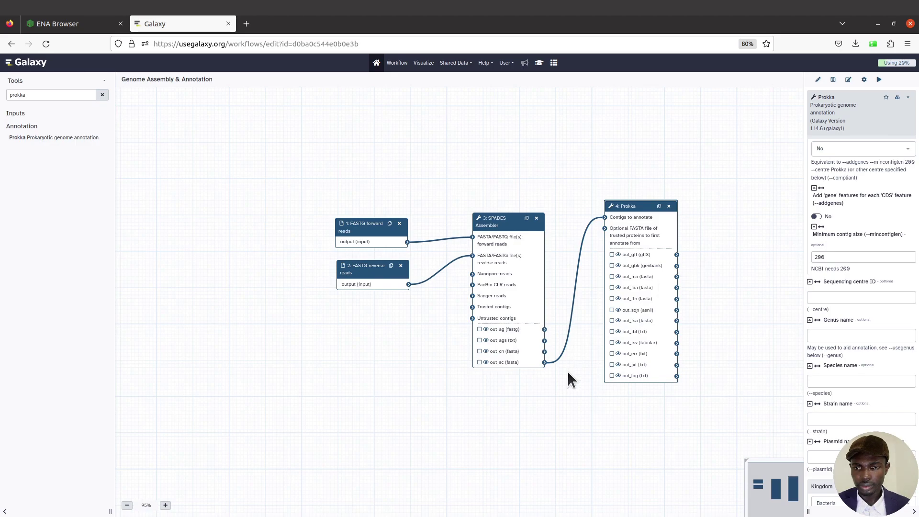
scroll(567, 371, "up", 4)
left_click_drag(562, 361, 518, 432)
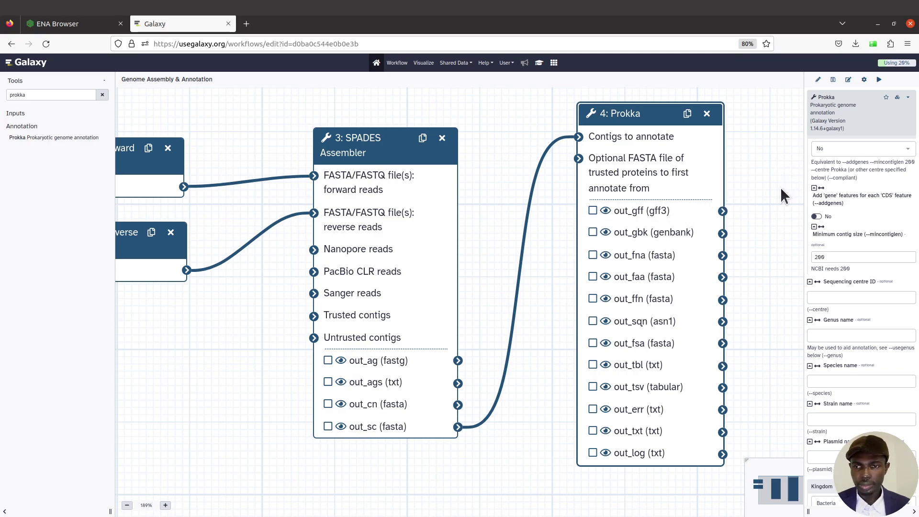
scroll(775, 190, "down", 8)
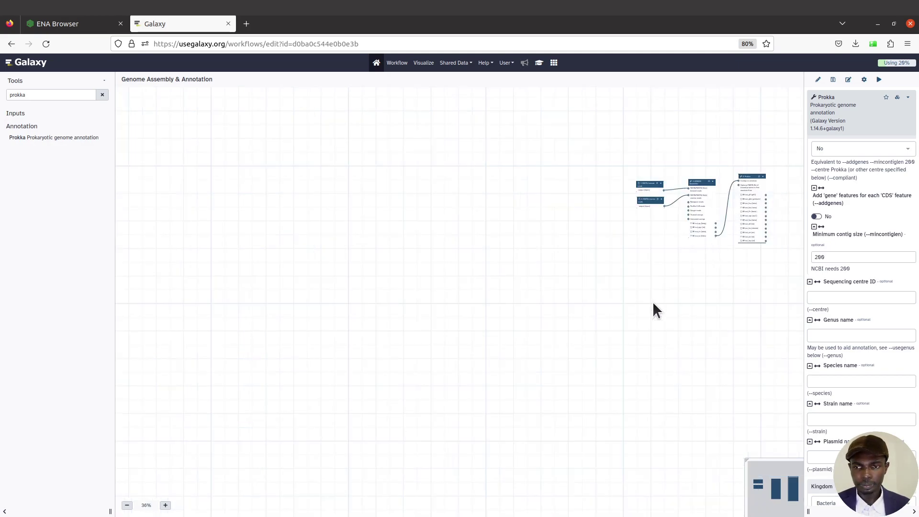
scroll(518, 280, "up", 4)
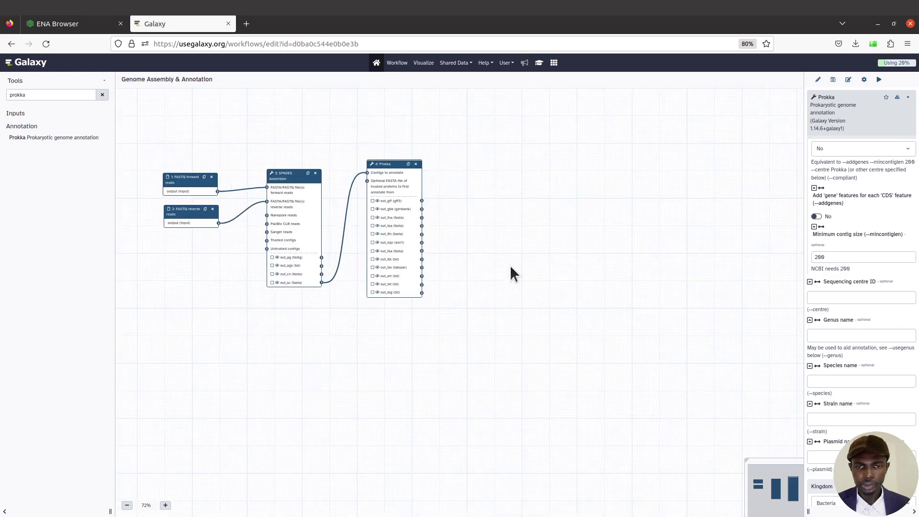
scroll(510, 265, "up", 4)
left_click_drag(295, 374, 628, 453)
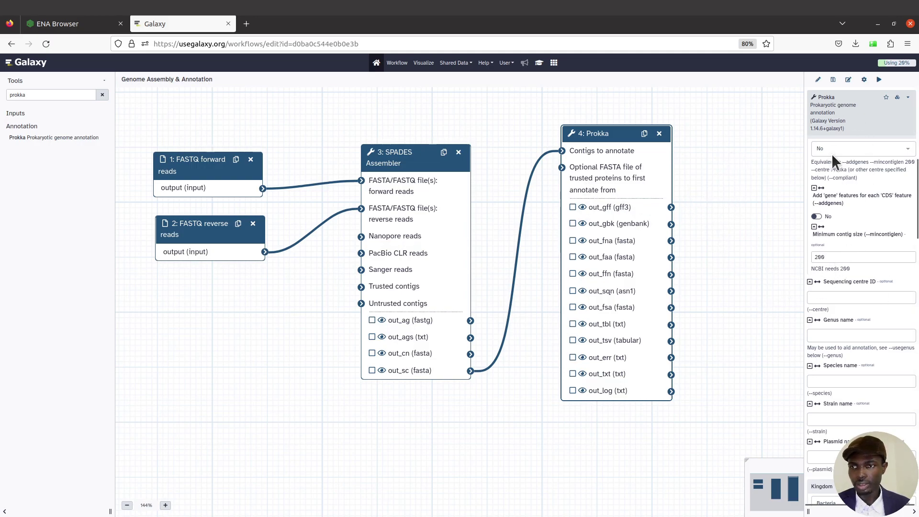
- Reset the browser's page zoom to its default and fit all four workflow steps on the canvas at 125%
left_click(747, 43)
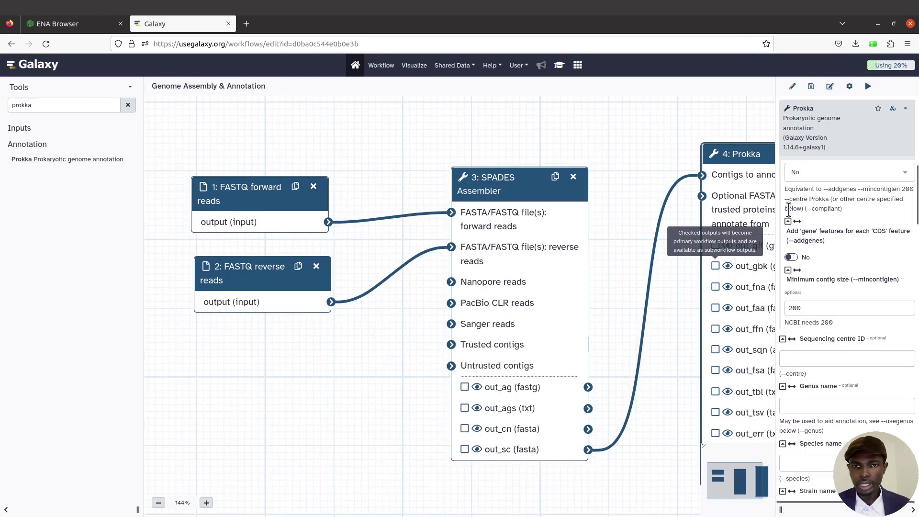
left_click_drag(660, 367, 596, 362)
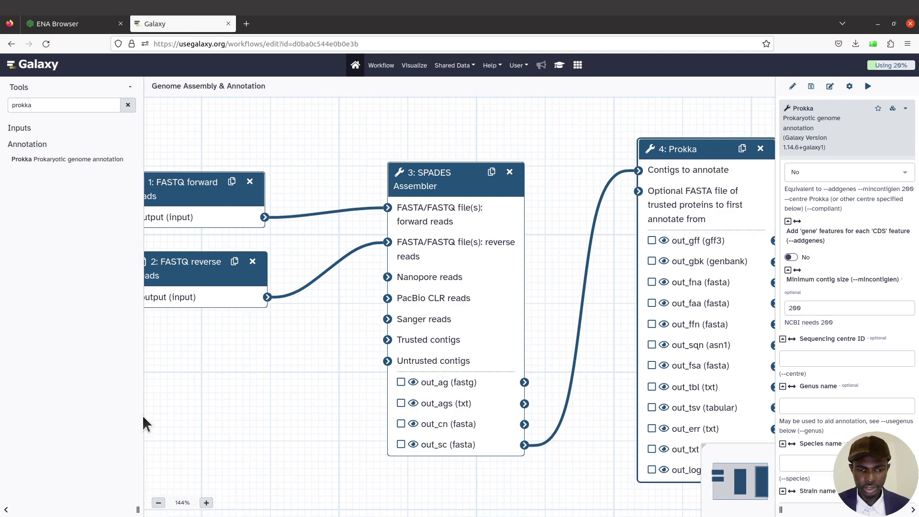
left_click(159, 503)
left_click(159, 503)
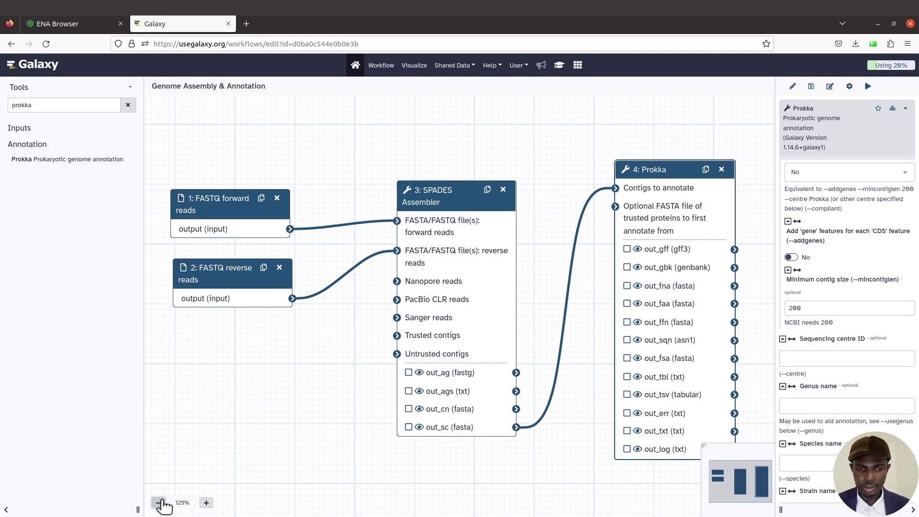
left_click(159, 502)
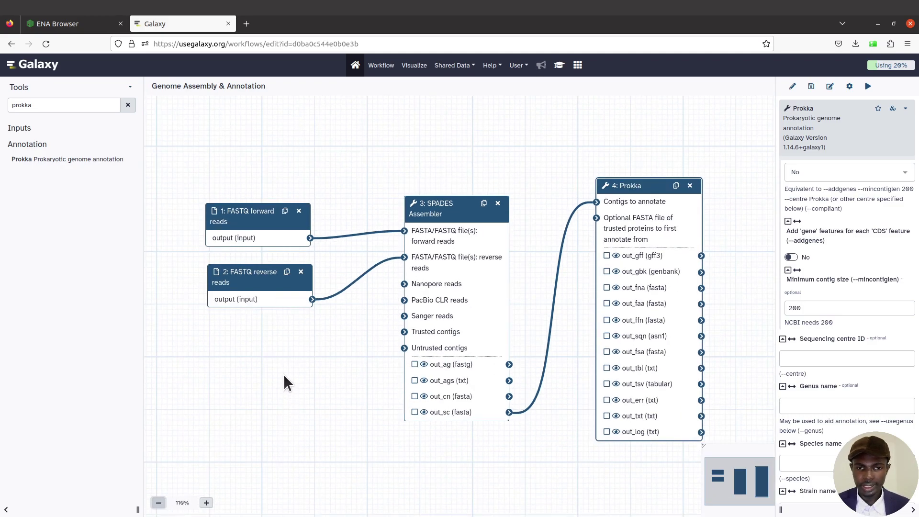
left_click(158, 503)
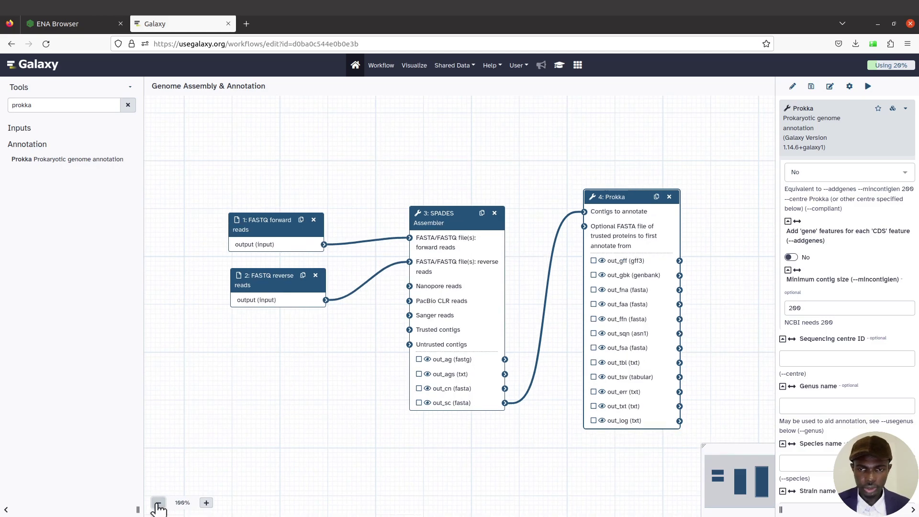
left_click(206, 502)
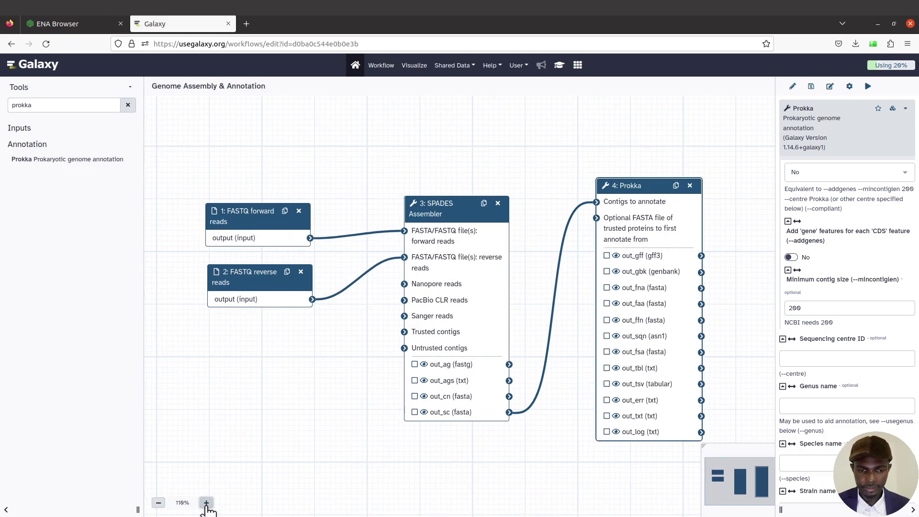
left_click(206, 502)
left_click_drag(352, 412, 329, 408)
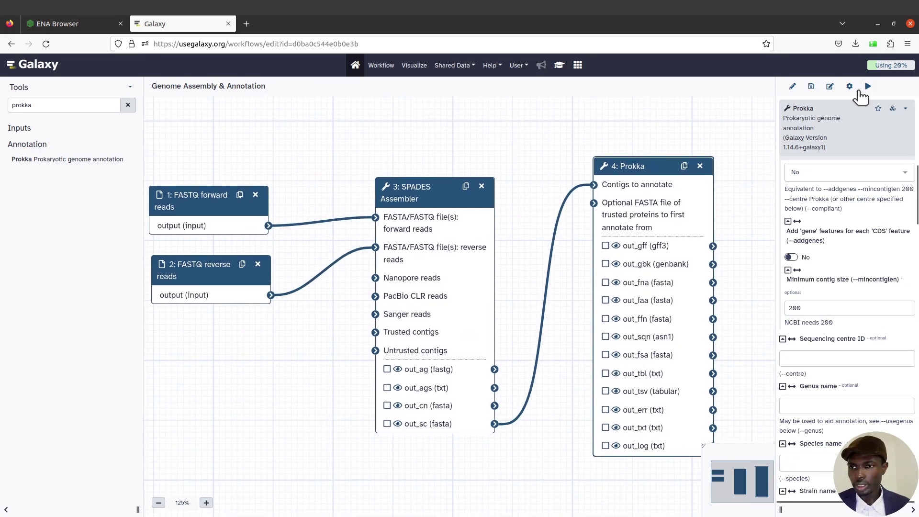
- Label the Prokka step PROKKA and set its step annotation to Genome Annotation
scroll(826, 213, "up", 4)
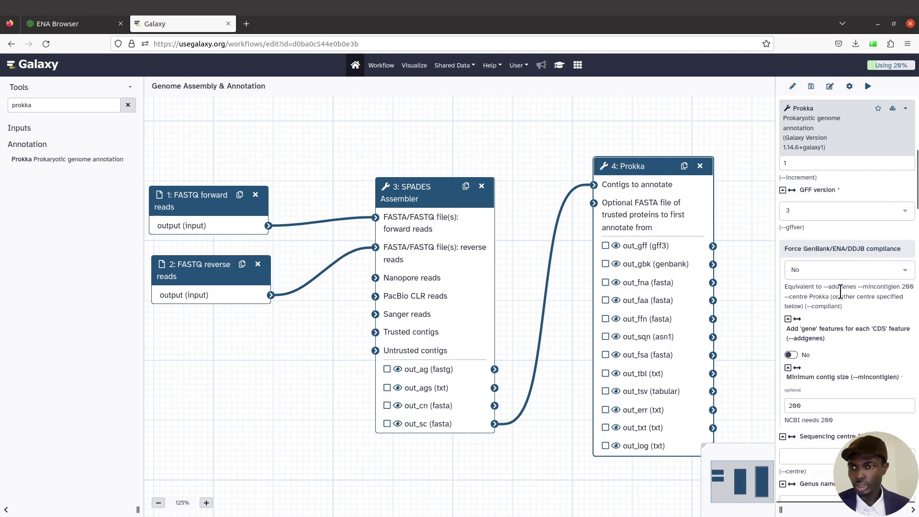
scroll(848, 252, "up", 10)
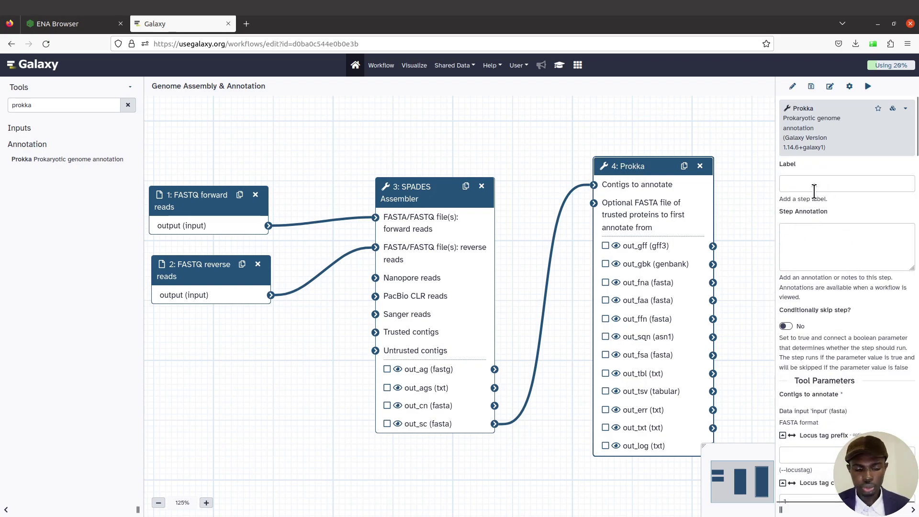
left_click(813, 190)
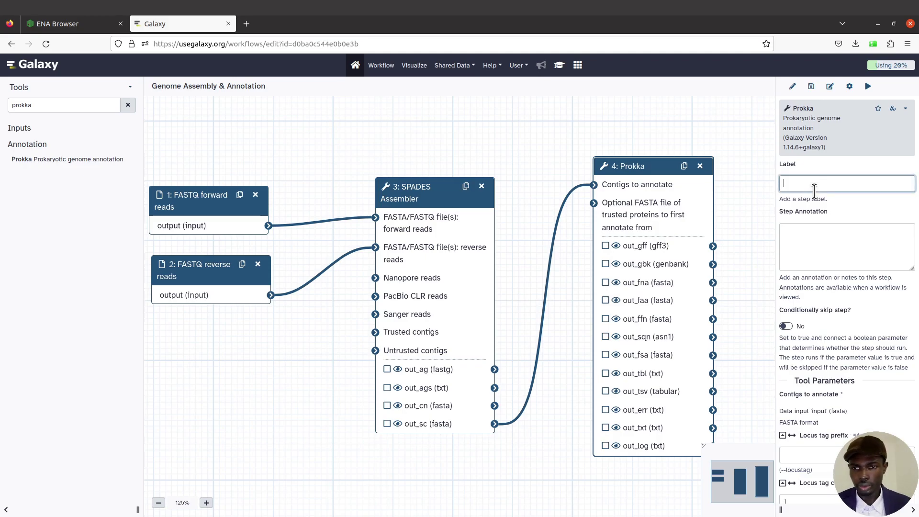
type("PROKKA")
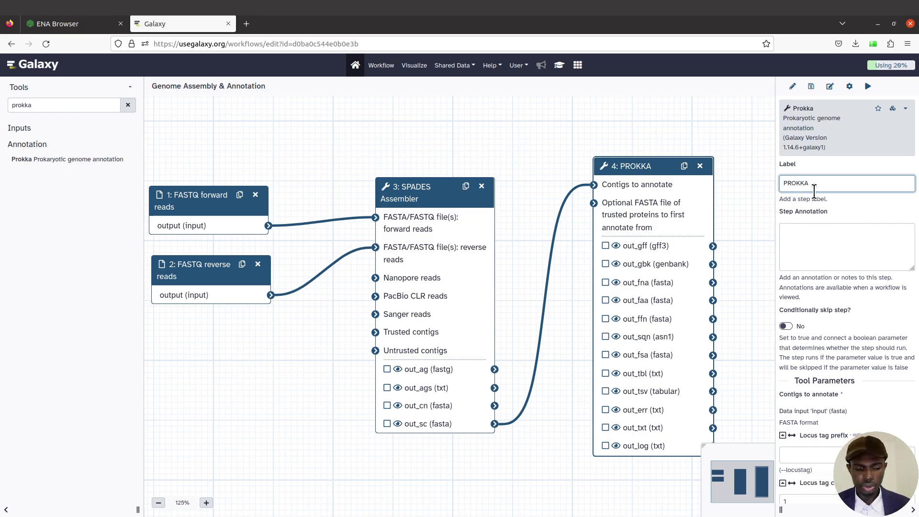
left_click(827, 241)
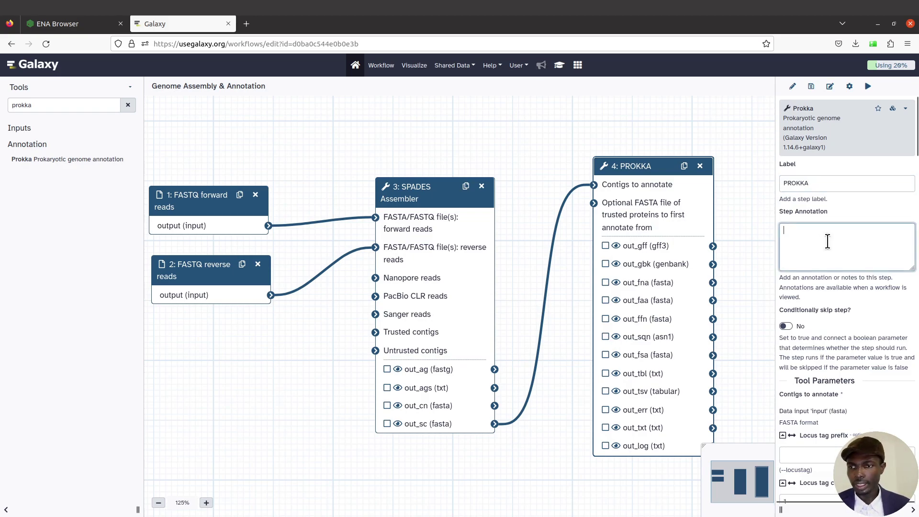
type("Genome Annotation")
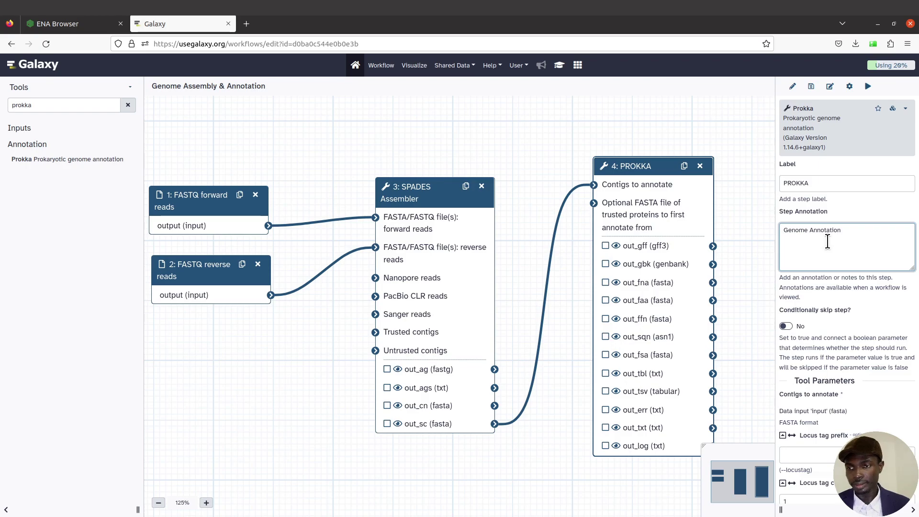
- Examine the PROKKA step's tool parameters, from the locus tag settings to the genus, species and strain names
scroll(830, 354, "down", 2)
scroll(828, 346, "down", 1)
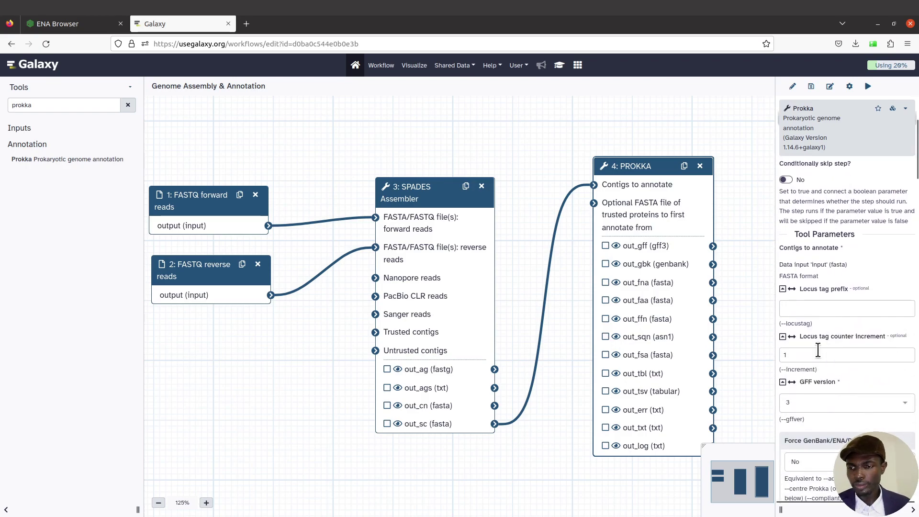
scroll(823, 335, "down", 5)
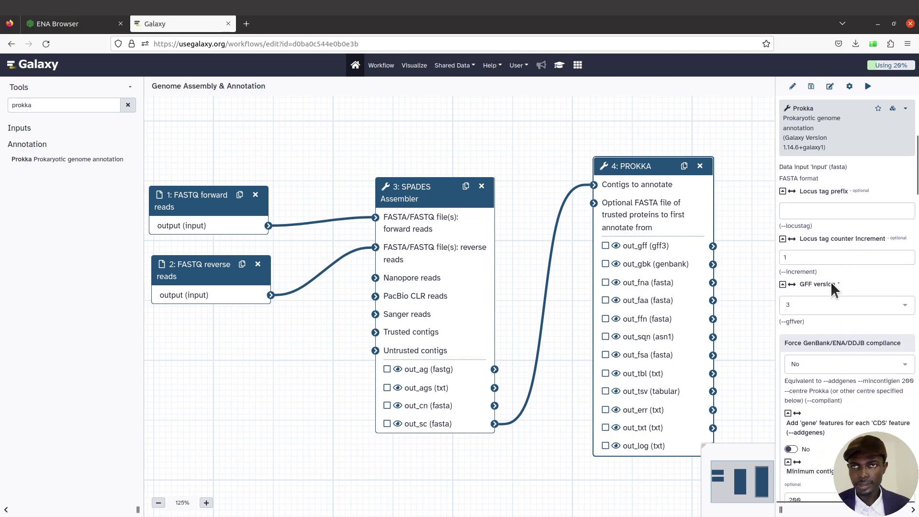
scroll(829, 342, "down", 4)
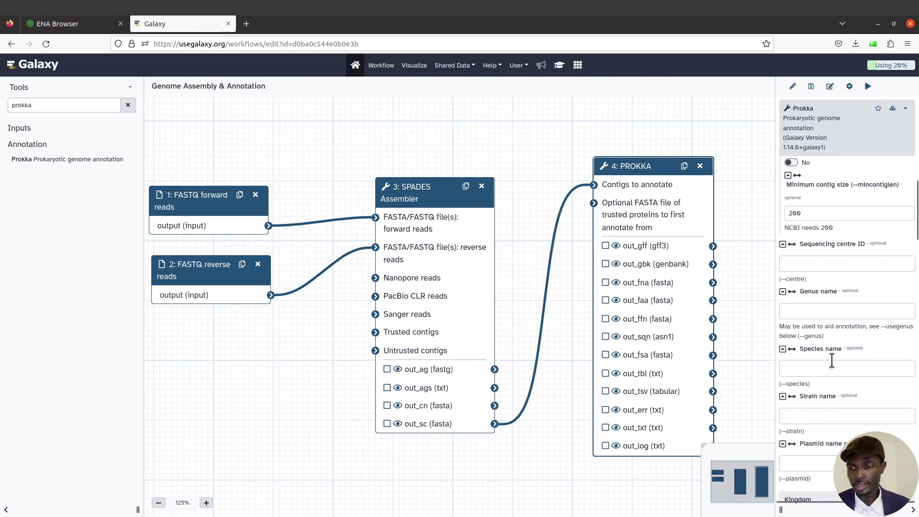
scroll(856, 392, "up", 10)
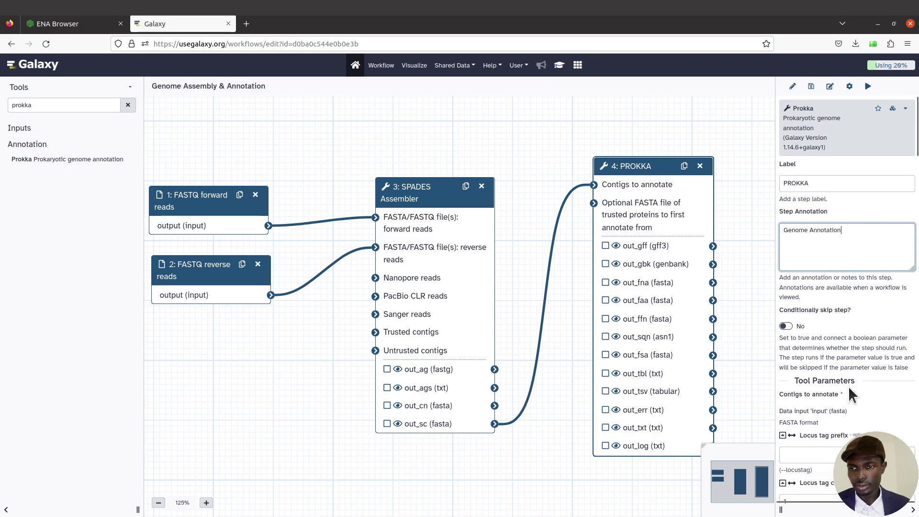
scroll(848, 386, "down", 5)
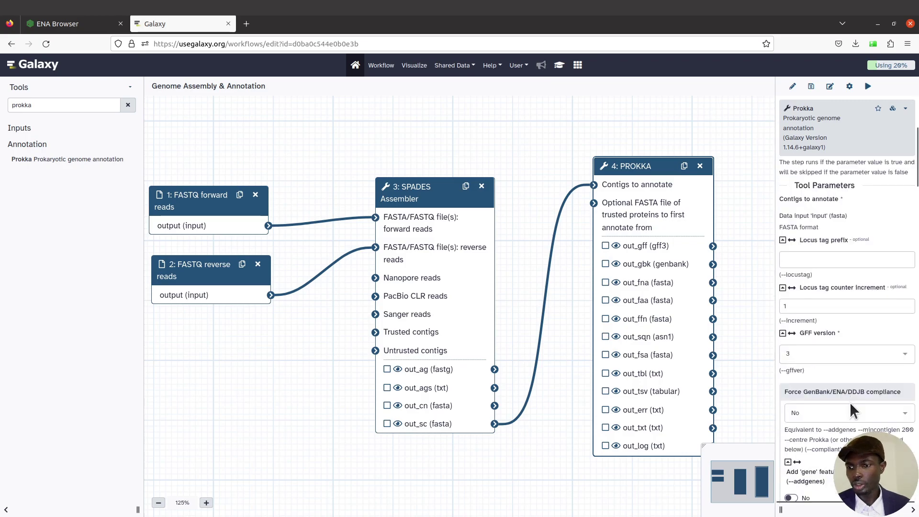
scroll(850, 404, "down", 3)
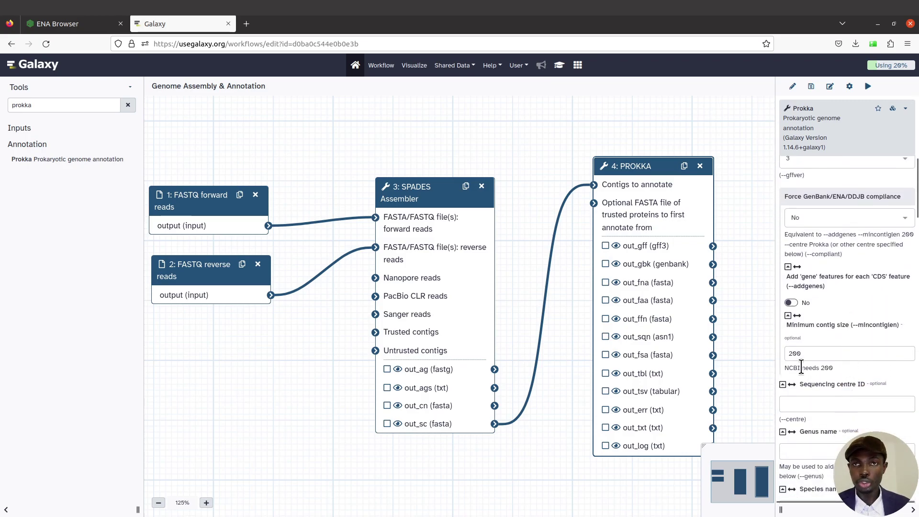
scroll(823, 444, "up", 1)
scroll(823, 444, "up", 8)
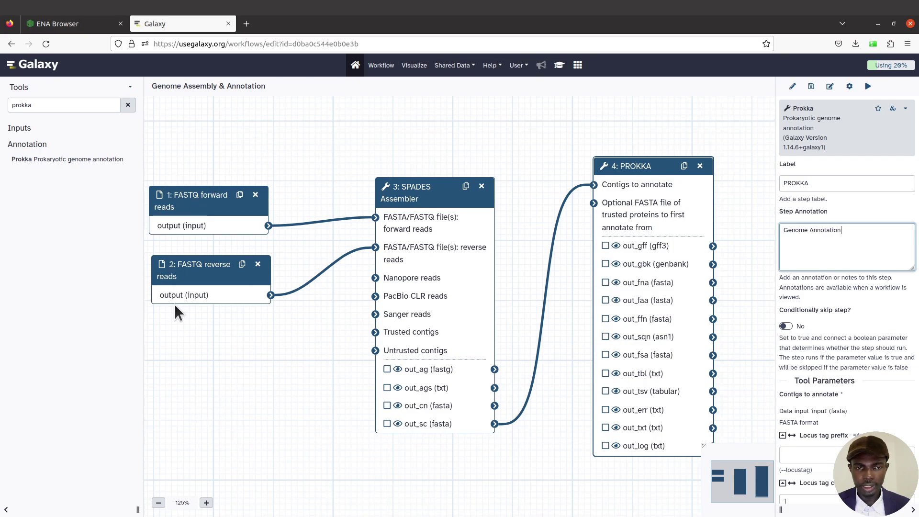
- Review the labels and annotations of the FASTQ forward reads, FASTQ reverse reads, SPADES Assembler and PROKKA steps
left_click(187, 199)
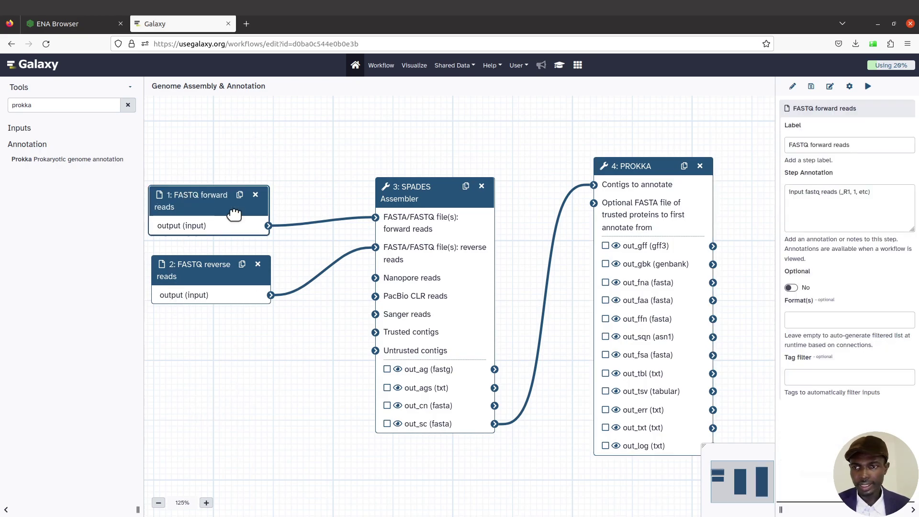
left_click(205, 266)
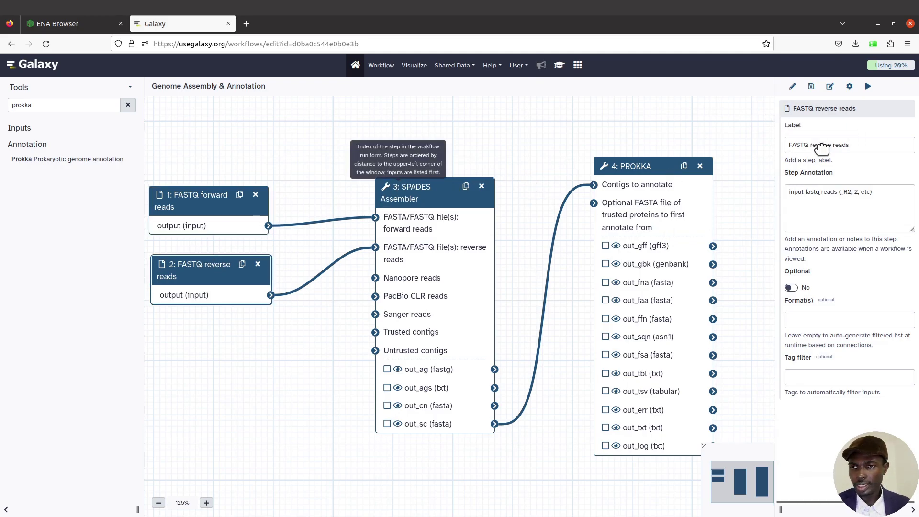
left_click(432, 191)
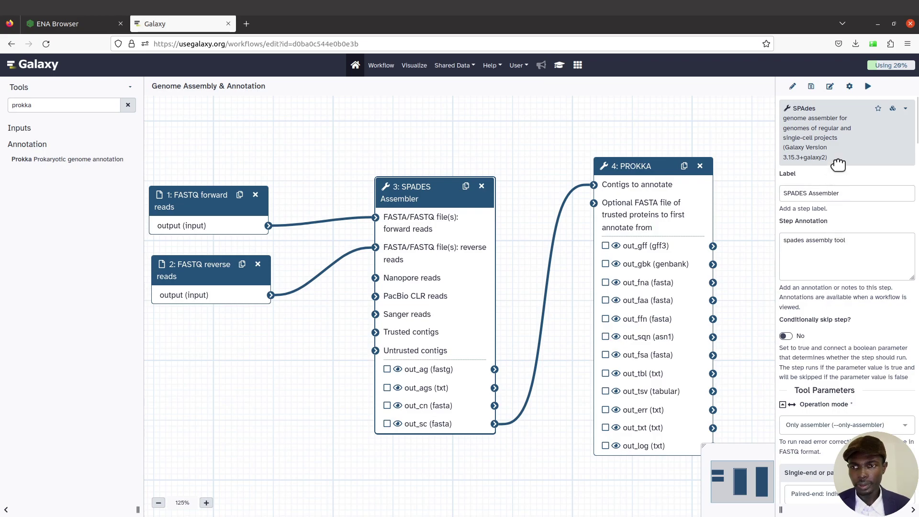
left_click(677, 202)
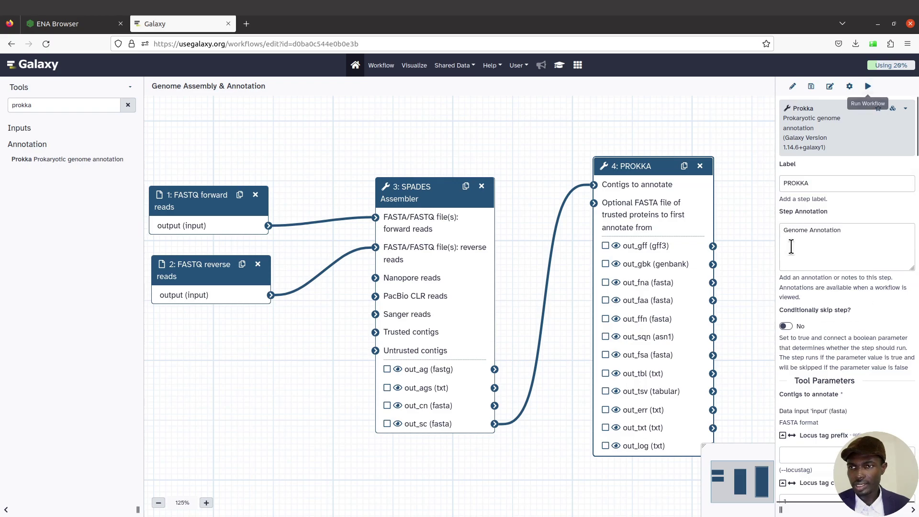
- Save the Genome Assembly & Annotation workflow
left_click(811, 87)
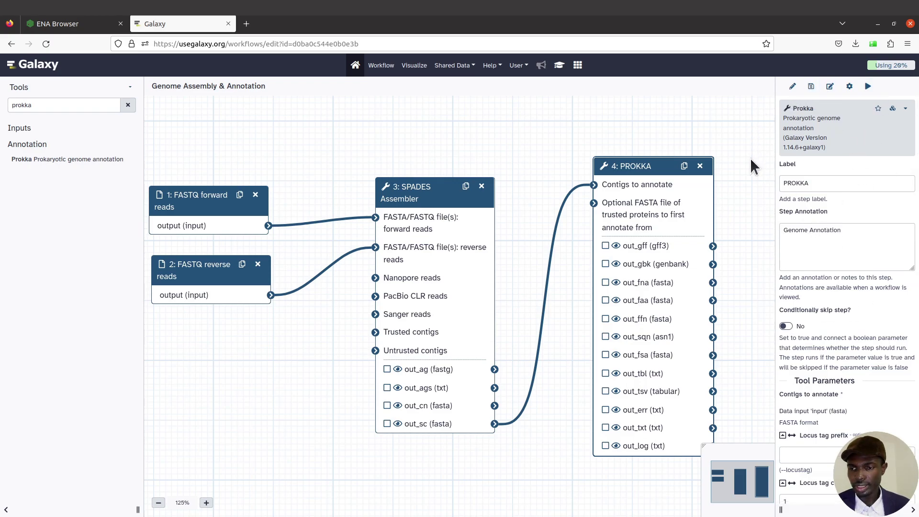
scroll(750, 157, "up", 5)
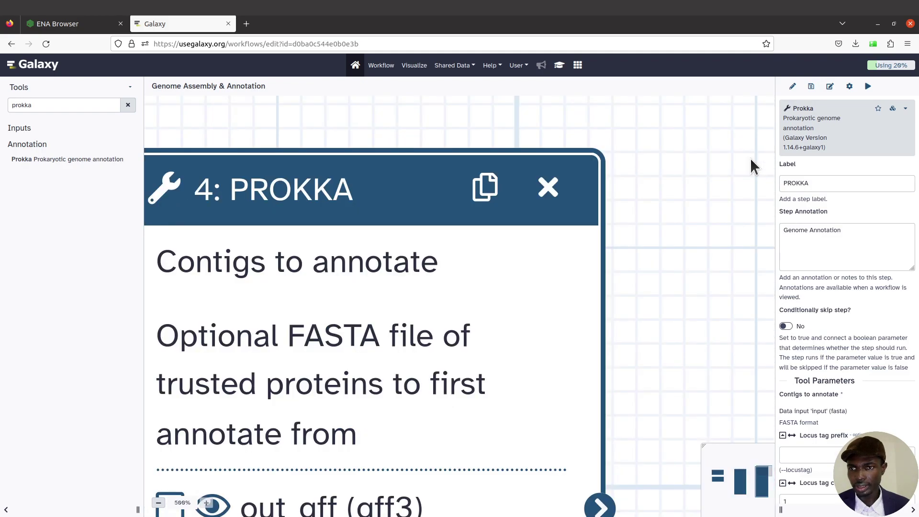
scroll(750, 157, "down", 5)
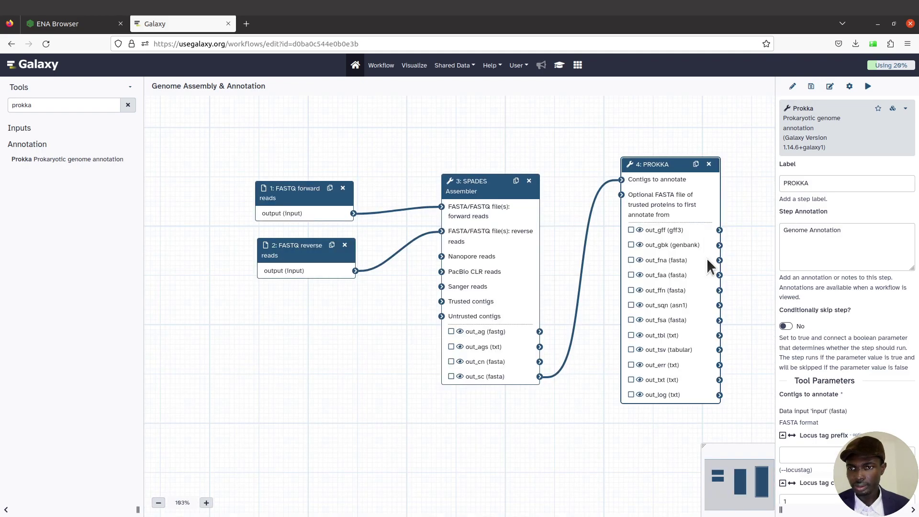
left_click(206, 502)
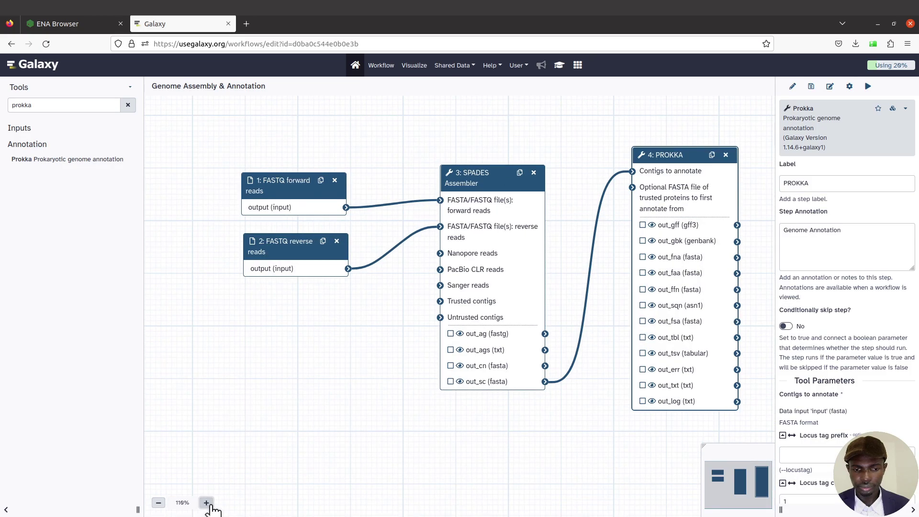
left_click(206, 503)
left_click(206, 503)
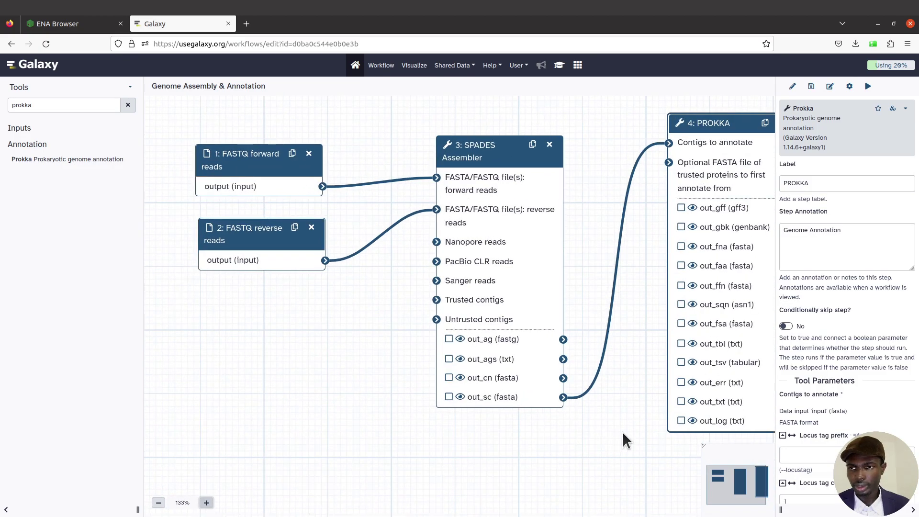
left_click_drag(638, 433, 558, 435)
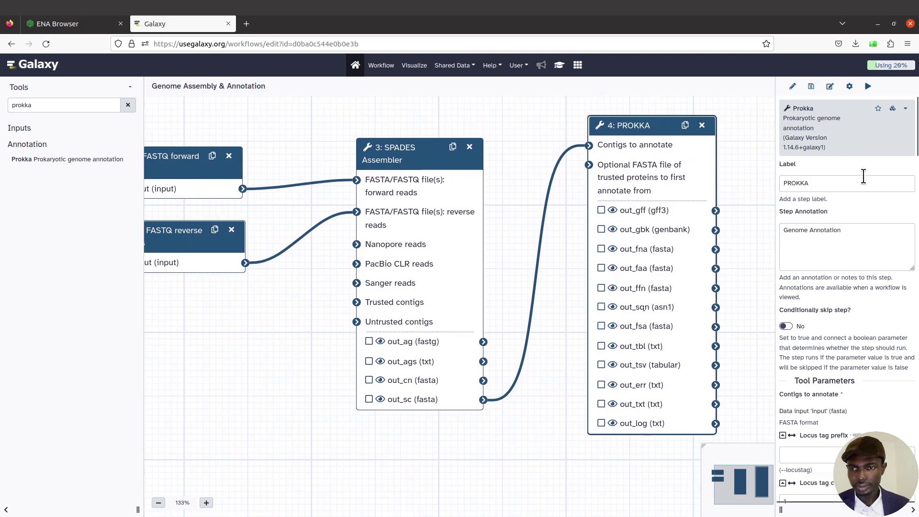
left_click(812, 87)
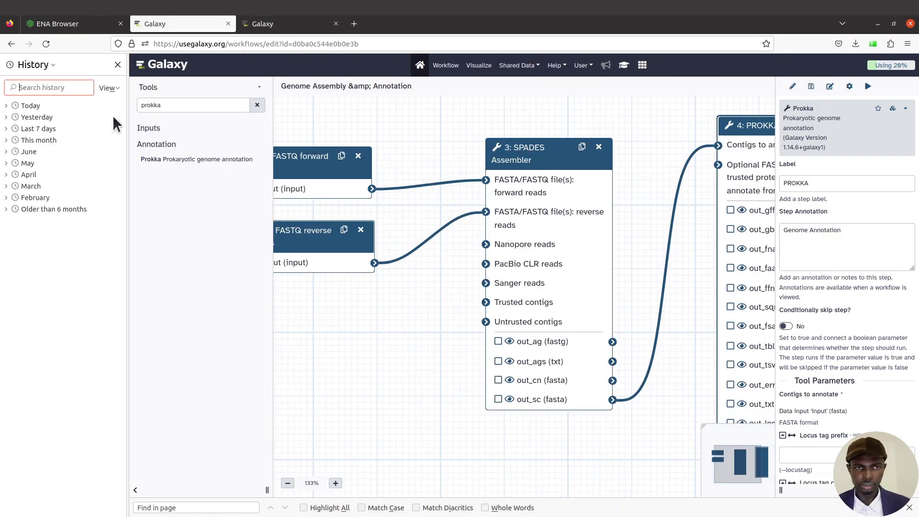
- Close the browser's history sidebar and leave the workflow editor for the Galaxy home page, confirming the page exit
left_click(118, 64)
left_click(292, 24)
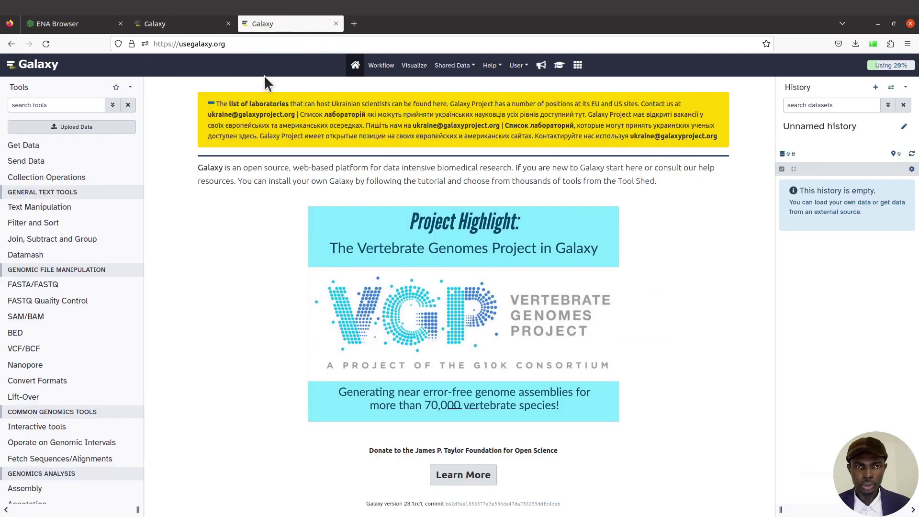
left_click(185, 30)
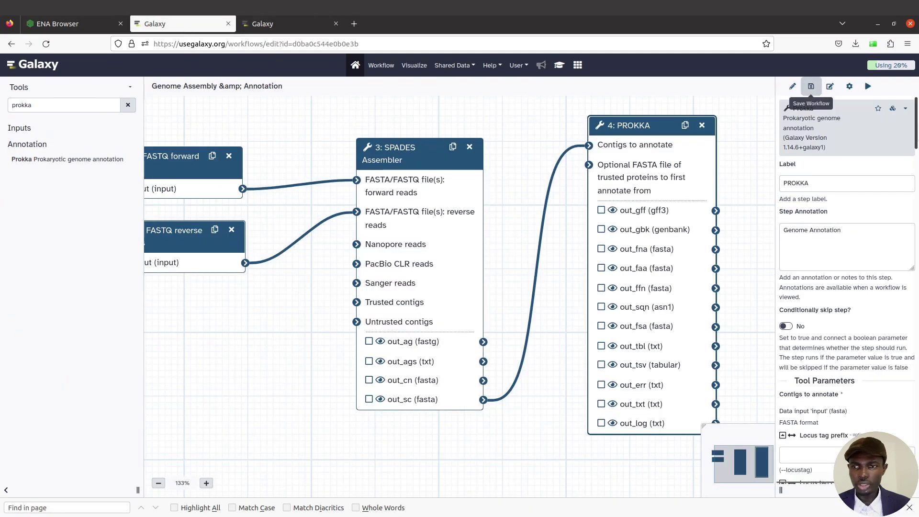
left_click(46, 69)
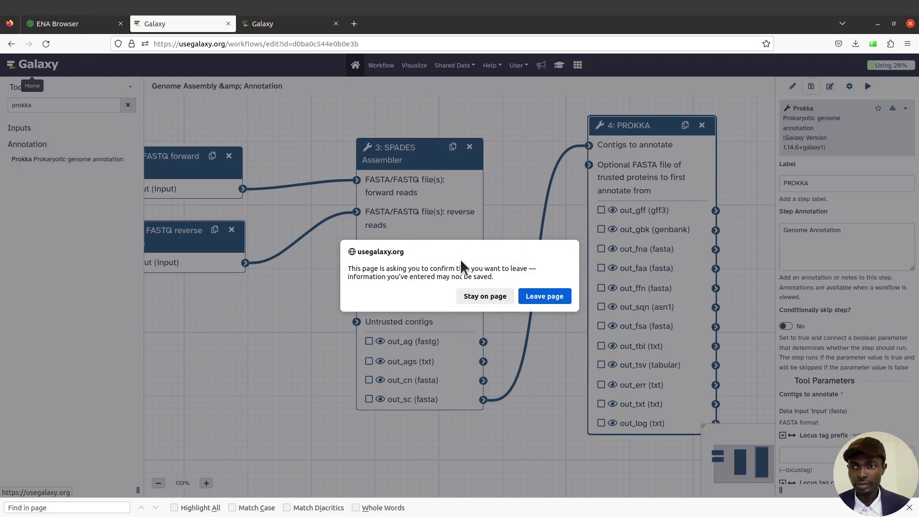
left_click(543, 296)
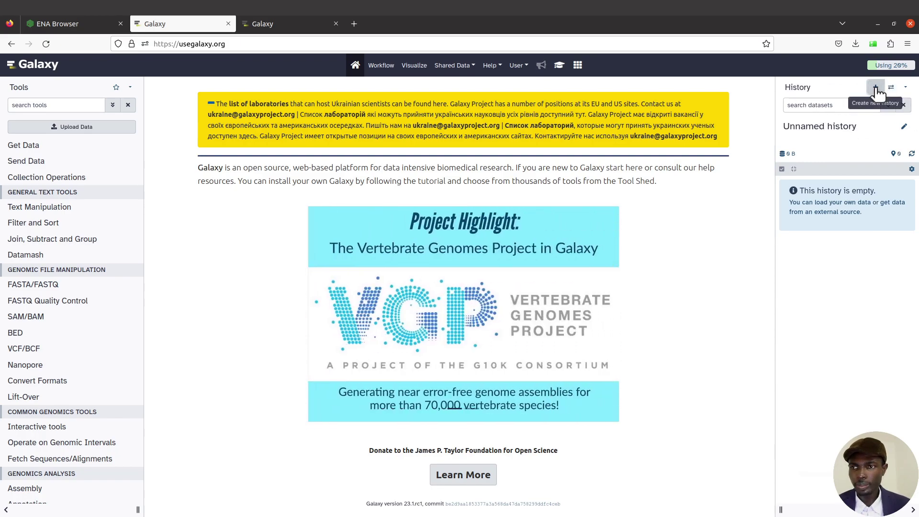
- Create a new history, name it "Genome Assembly & Annotation" and save the name
left_click(876, 88)
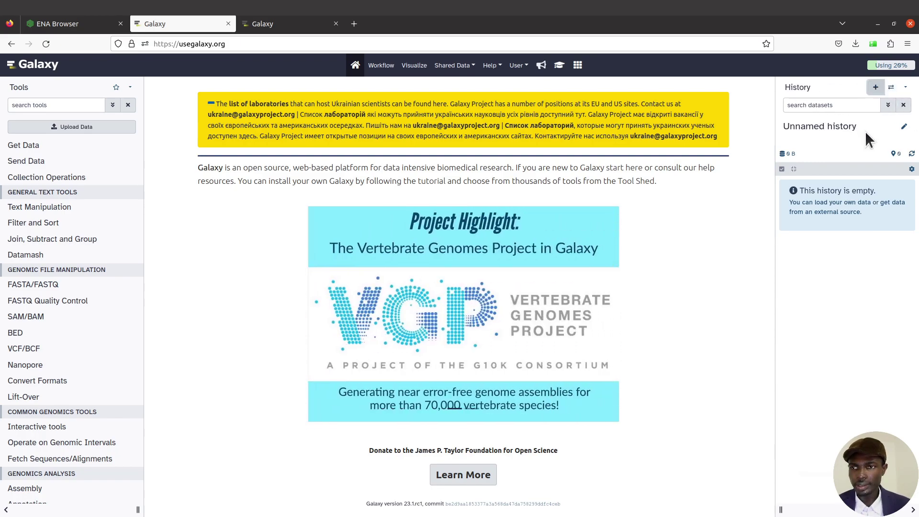
left_click(904, 128)
type("Genome Assem")
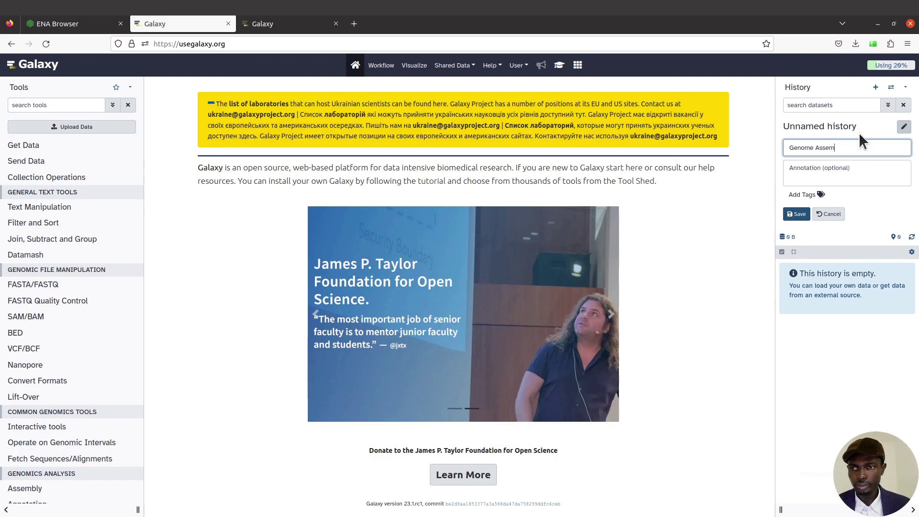
type("bly & Annotation")
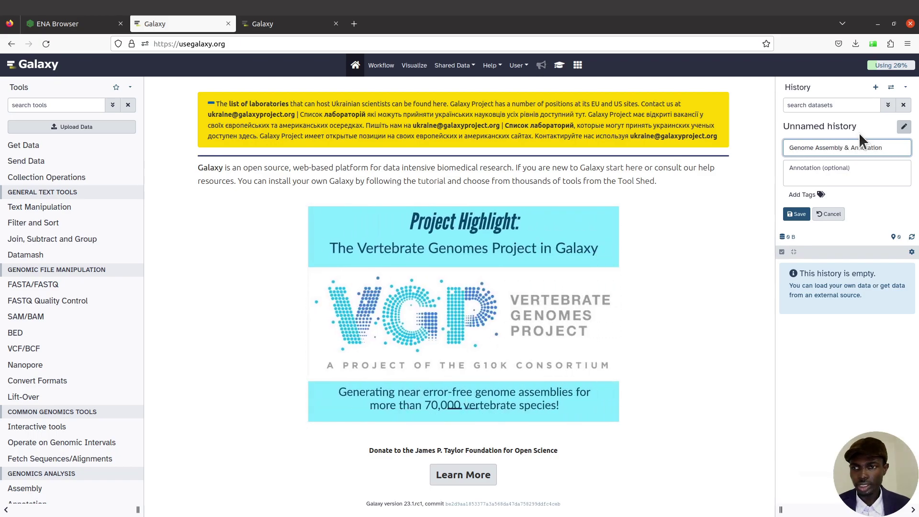
left_click(797, 215)
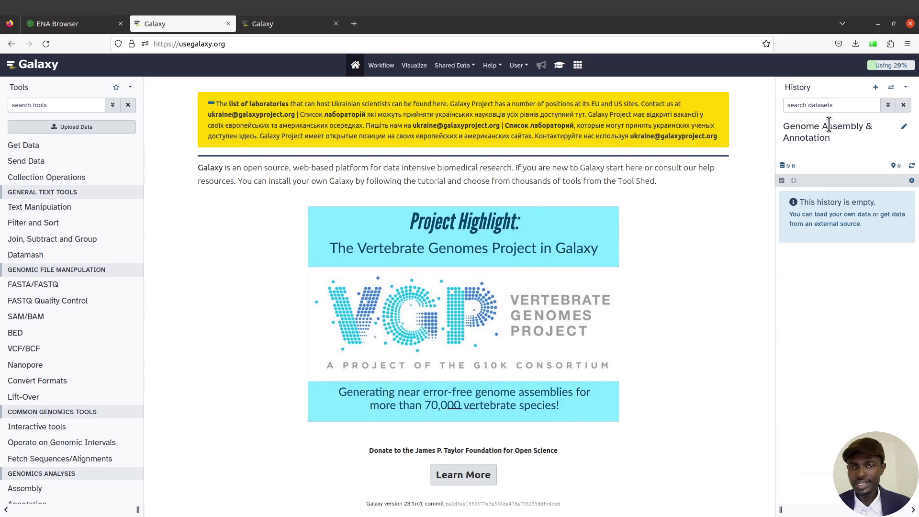
- Open the list of saved workflows in the other Galaxy tab and enlarge the page to 130%
left_click(281, 21)
left_click(391, 69)
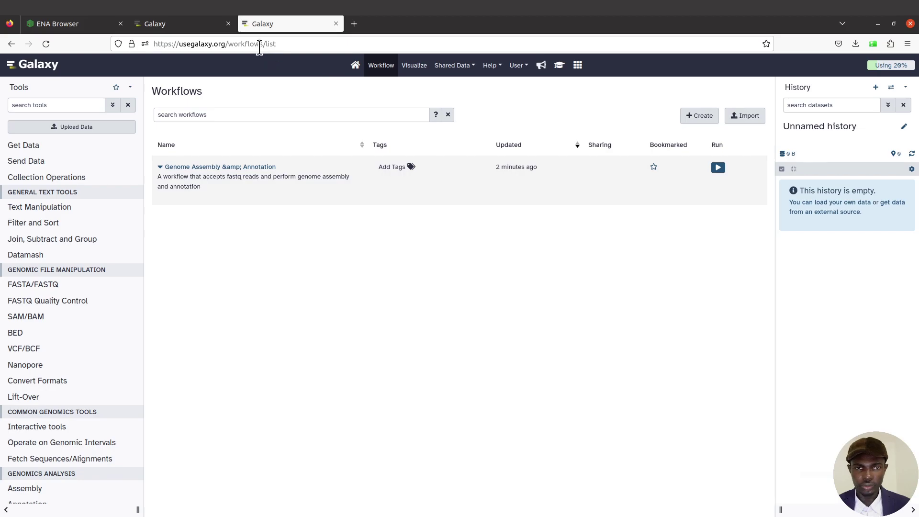
left_click(209, 18)
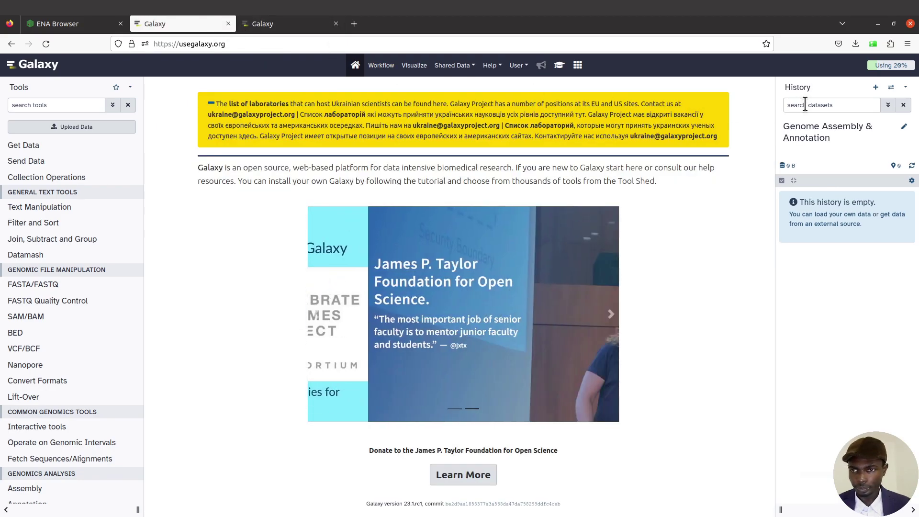
left_click(279, 25)
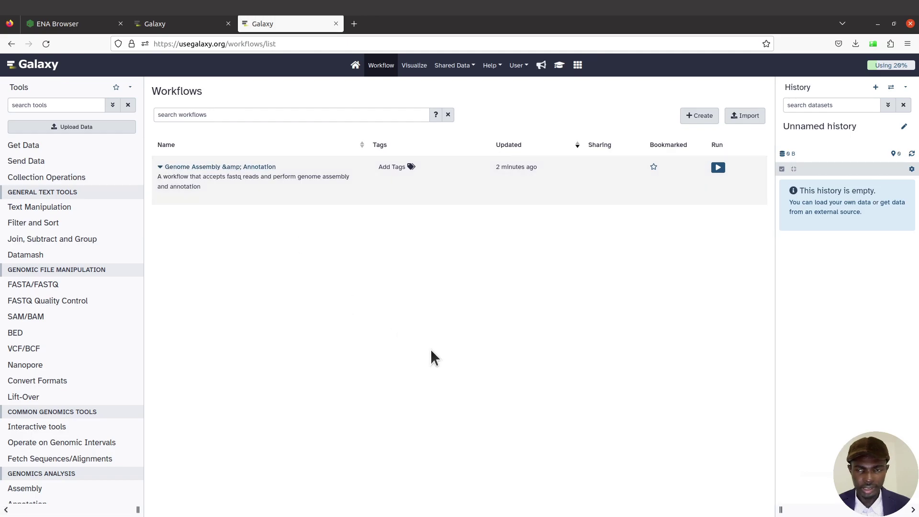
key("ctrl+plus")
key("ctrl+plus")
key("ctrl+plus")
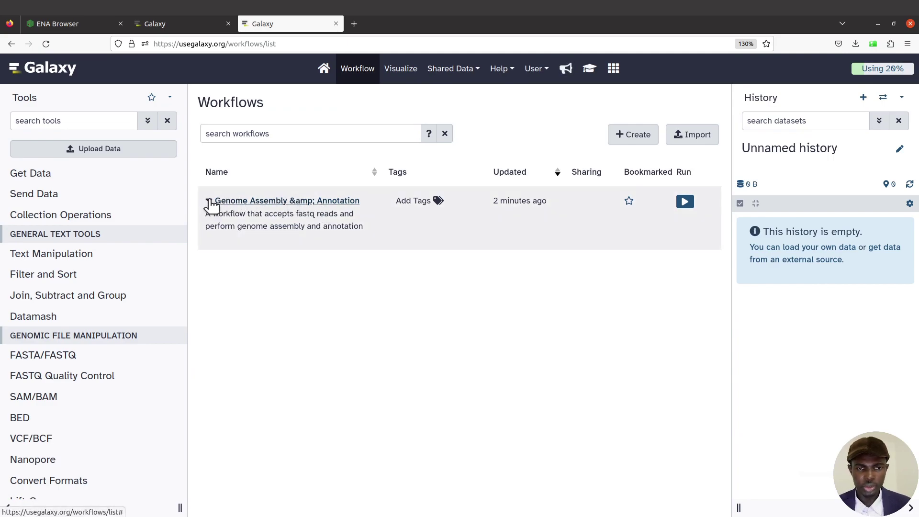
- Try to correct the workflow's name to "Genome Assembly & Annotation" in the editor, save it and return to the workflow list
left_click(210, 201)
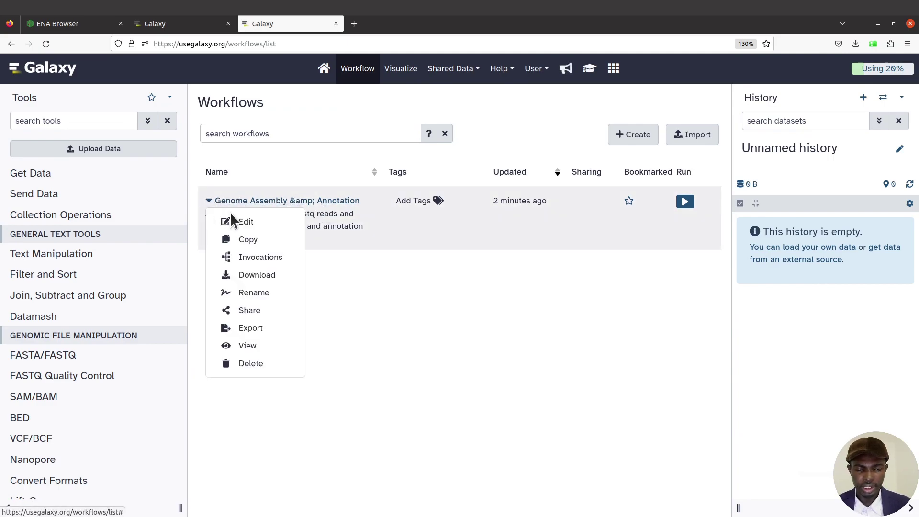
left_click(249, 224)
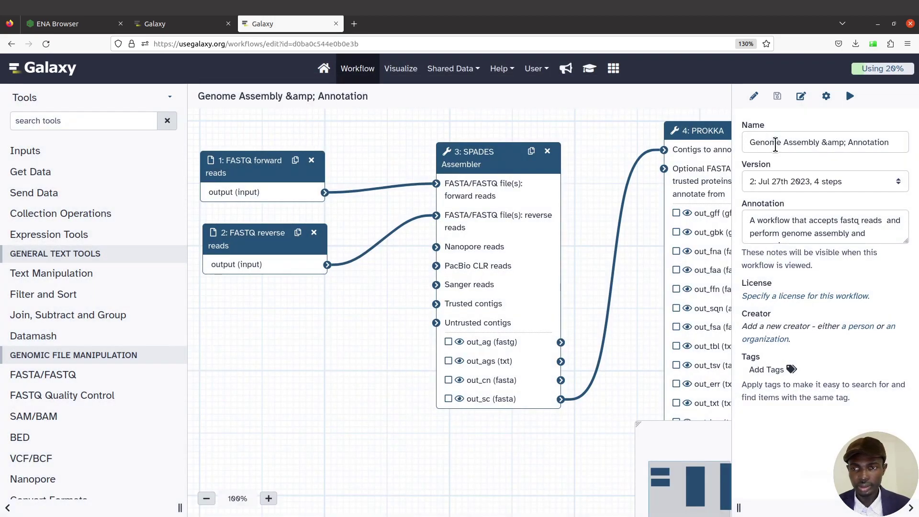
left_click(844, 148)
key("BackSpace")
key("BackSpace")
key("BackSpace")
key("BackSpace")
key("BackSpace")
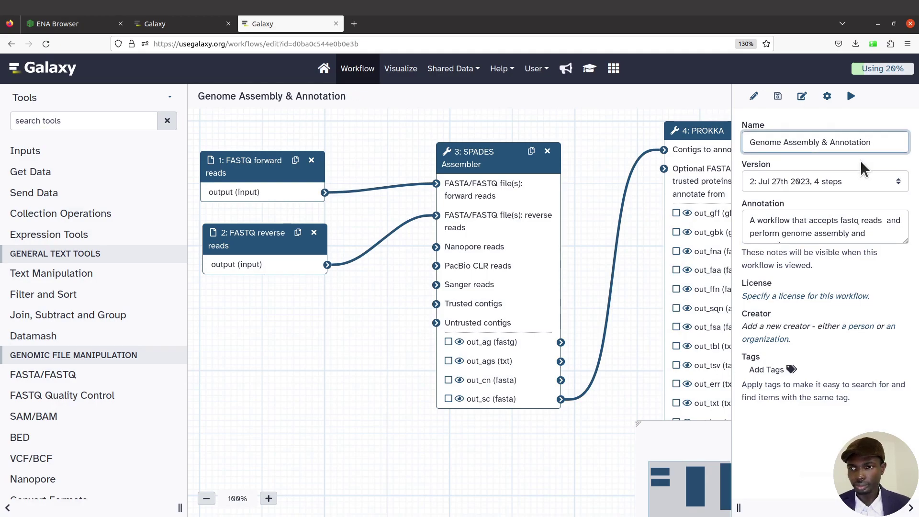
left_click(777, 96)
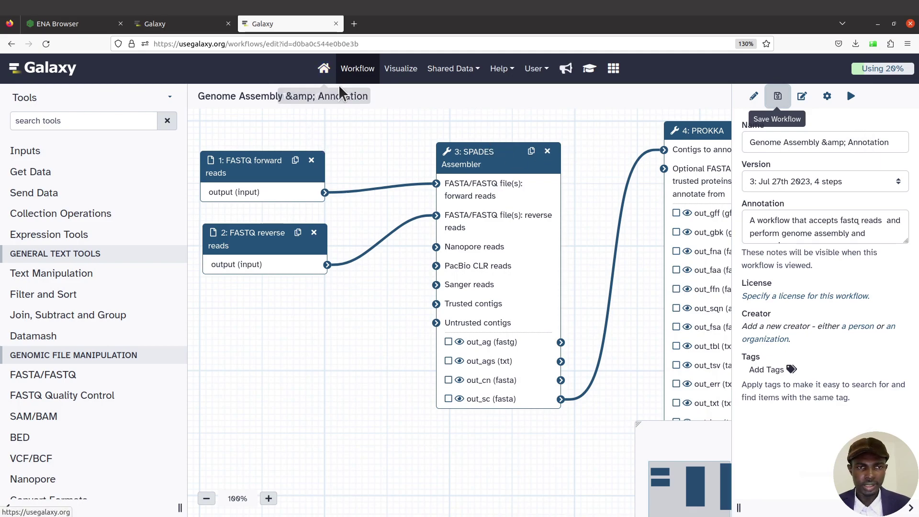
left_click(354, 77)
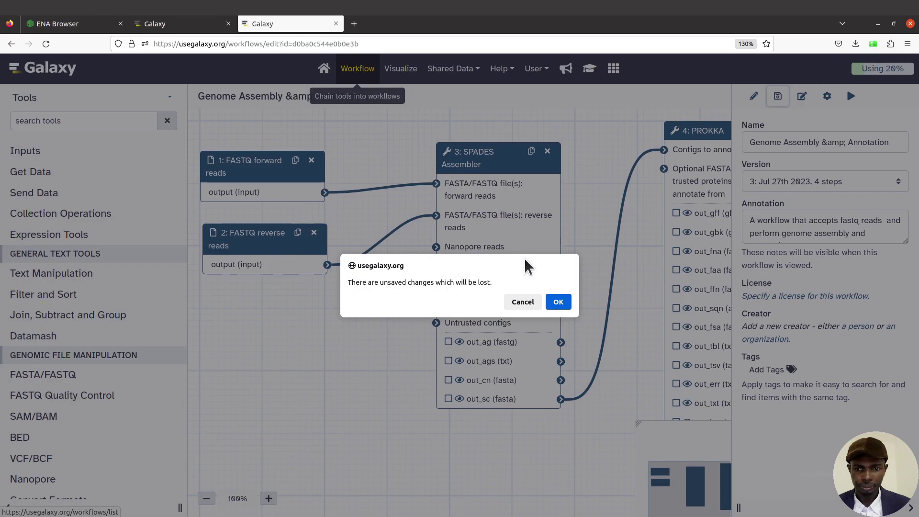
left_click(558, 301)
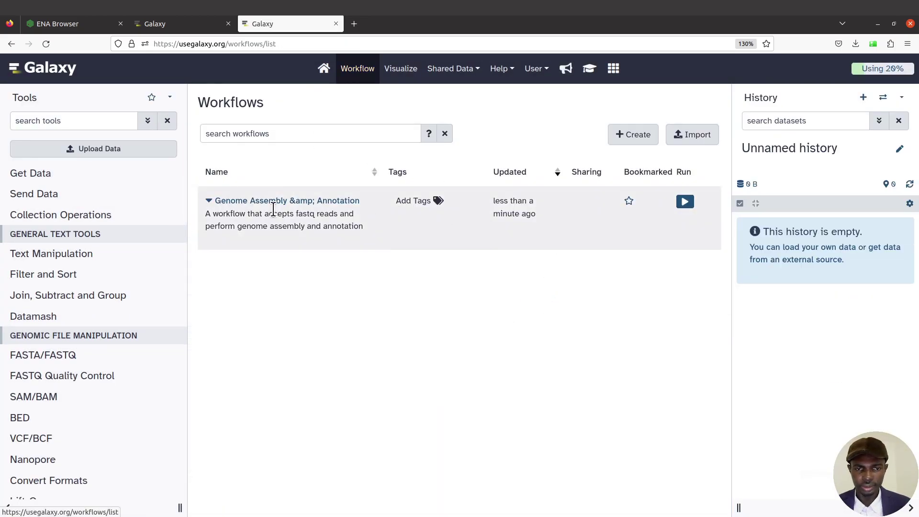
- Try to rename the workflow to "Genome Assembly & Annotation" directly from the workflow list, and reload the page
left_click(210, 202)
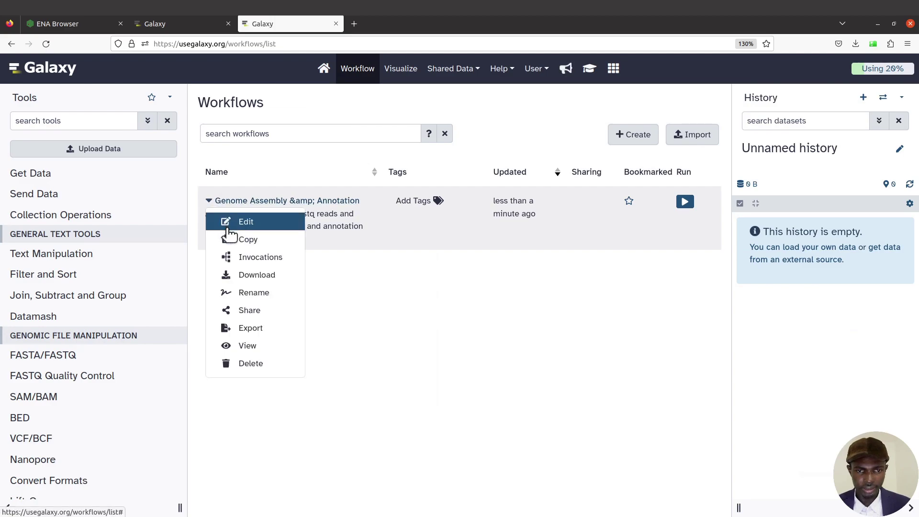
left_click(261, 293)
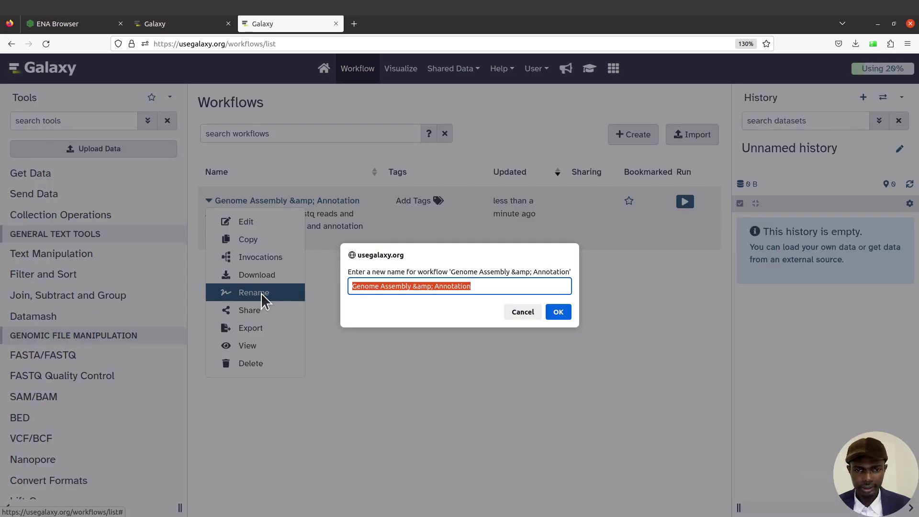
left_click(473, 286)
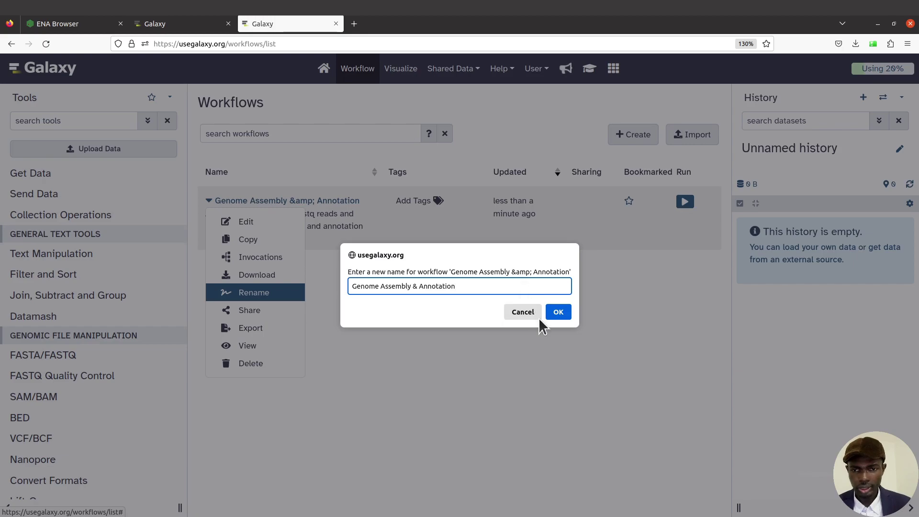
left_click(558, 309)
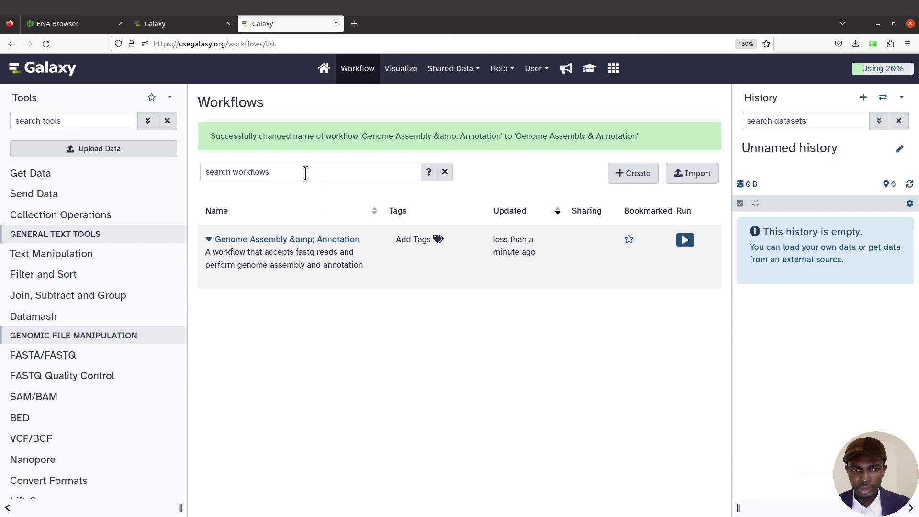
left_click(48, 40)
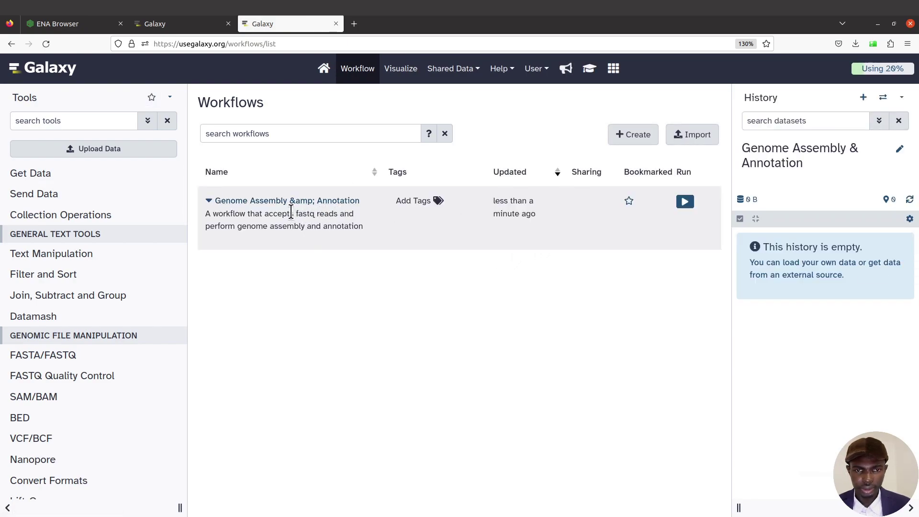
- Rename the workflow in the list to "Genome Assembly and Annotation"
left_click(210, 201)
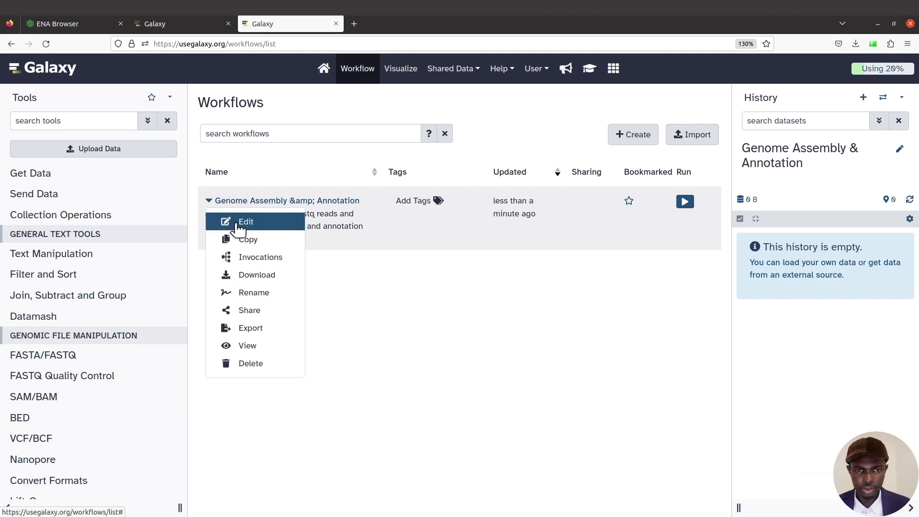
left_click(253, 293)
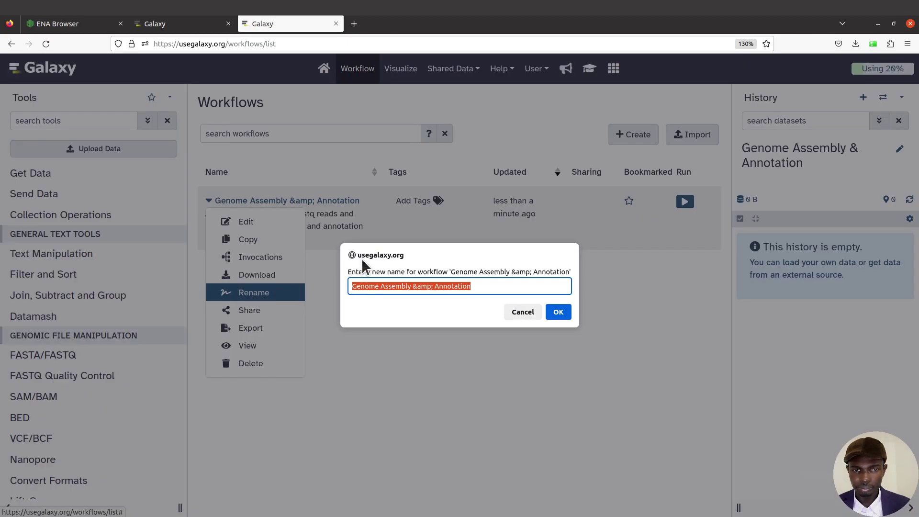
left_click(435, 286)
key("BackSpace")
key("BackSpace")
key("BackSpace")
key("BackSpace")
key("BackSpace")
key("BackSpace")
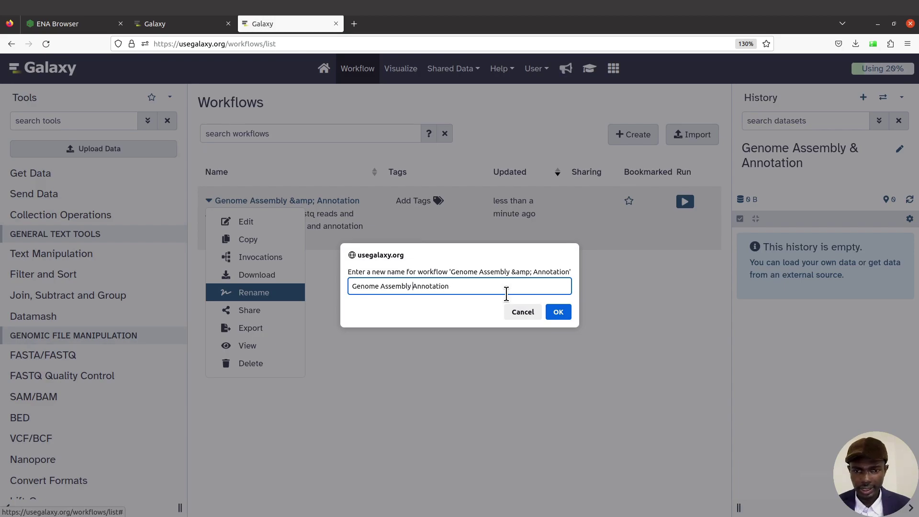
type("and")
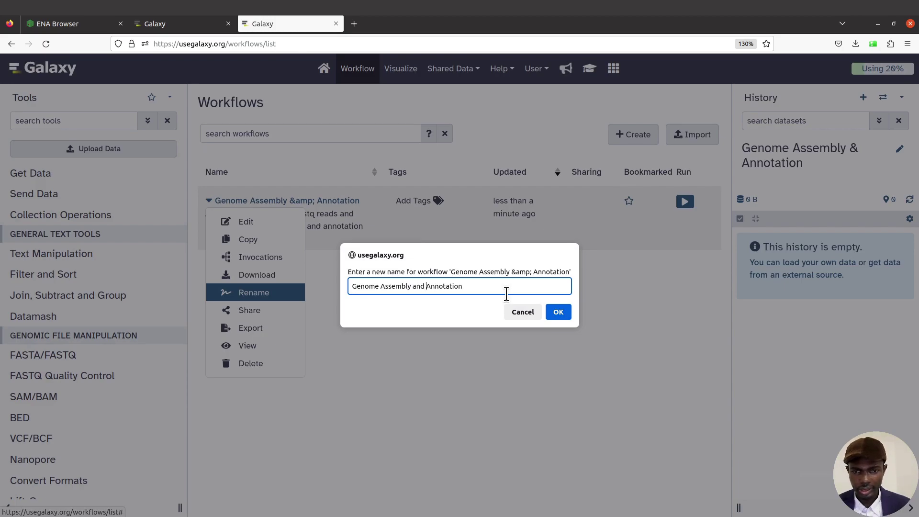
left_click(557, 312)
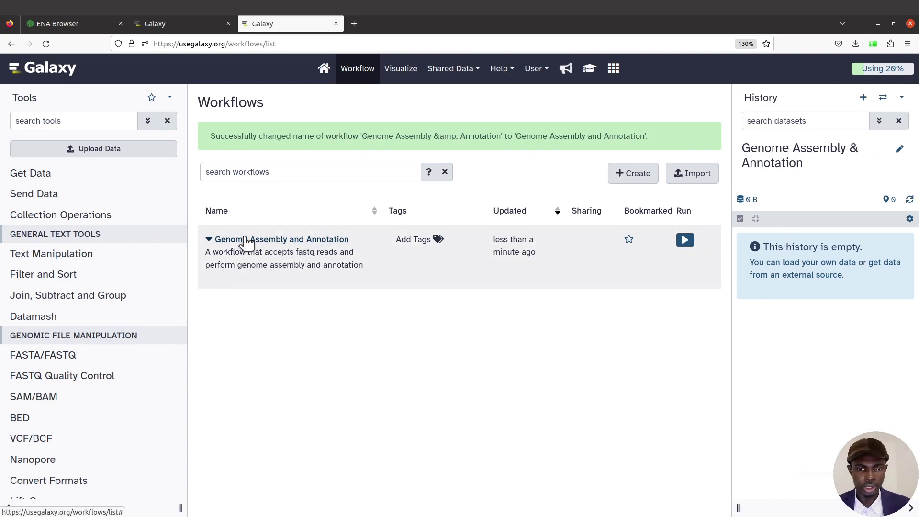
- Check the new Galaxy history and the run details and read files of ERR3335404 in the ENA Browser
left_click(179, 27)
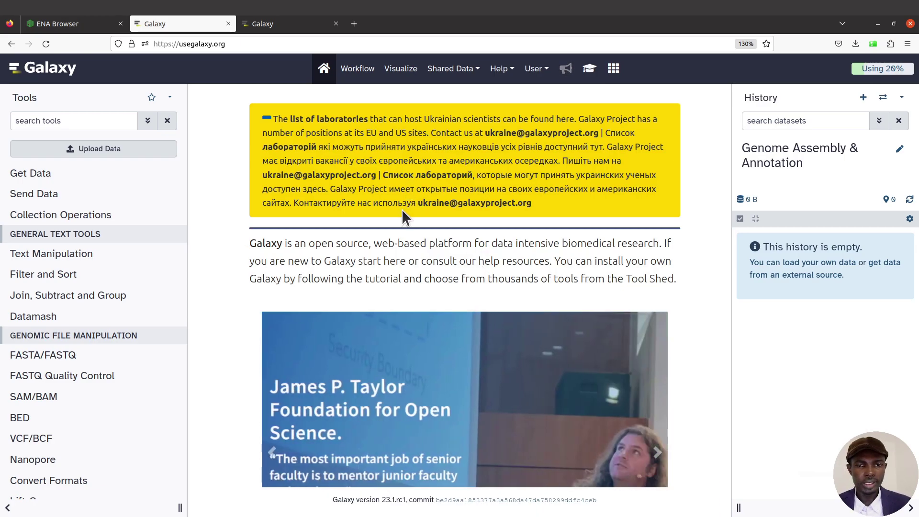
left_click(86, 23)
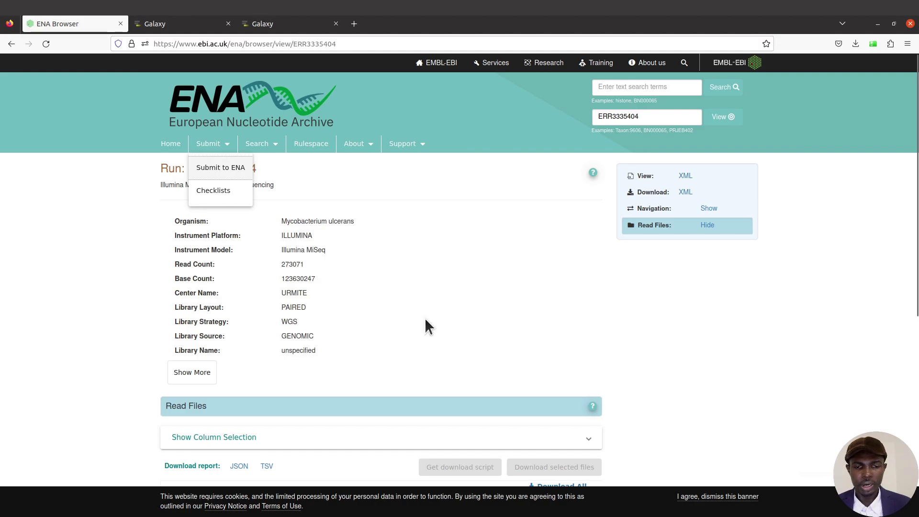
scroll(424, 317, "down", 2)
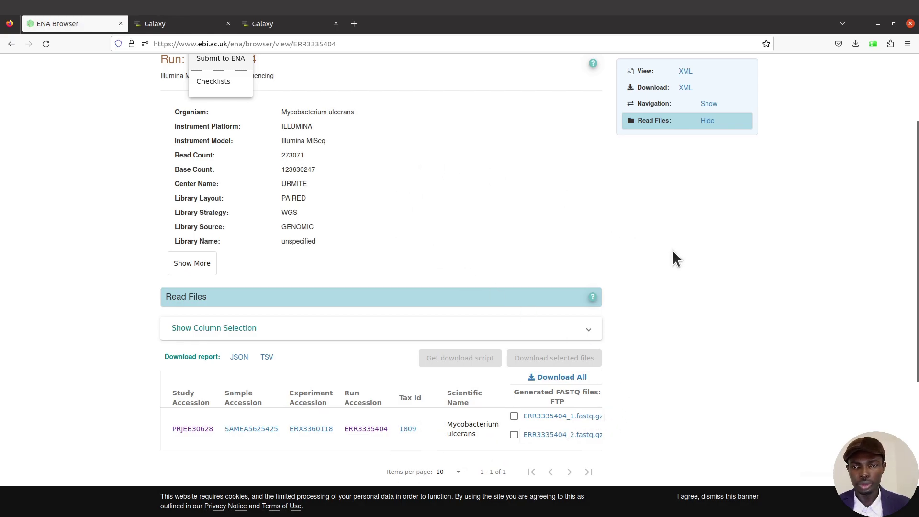
scroll(672, 258, "up", 1)
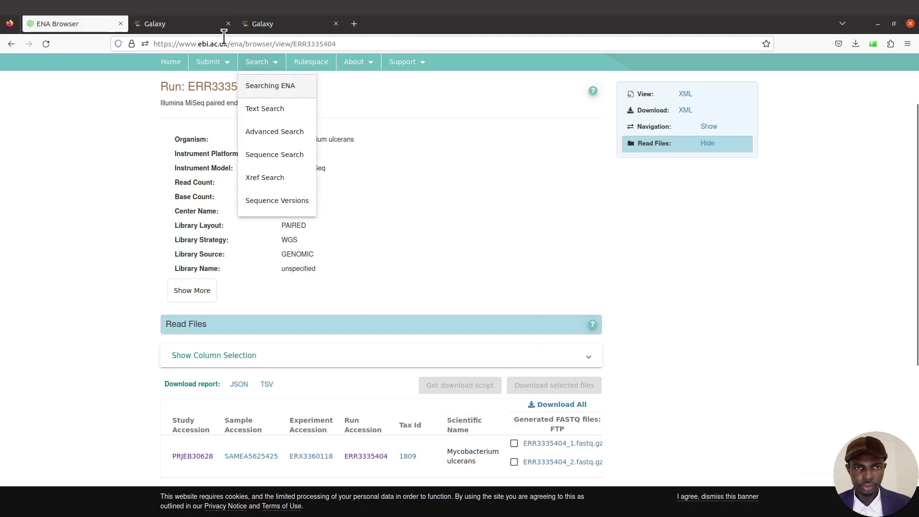
left_click(196, 25)
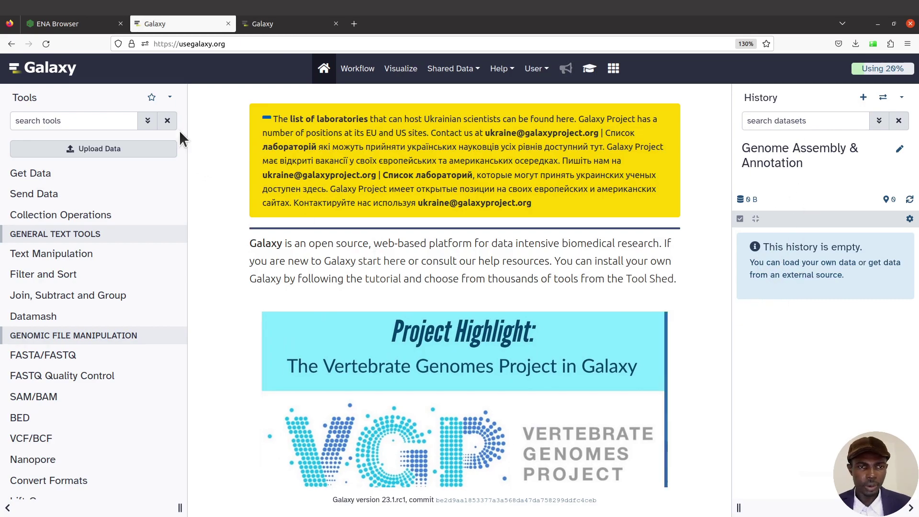
- Start downloading the submitted file P7741_R1.fastq.gz from run ERR3335404 in the ENA Browser, and cancel the save
left_click(73, 24)
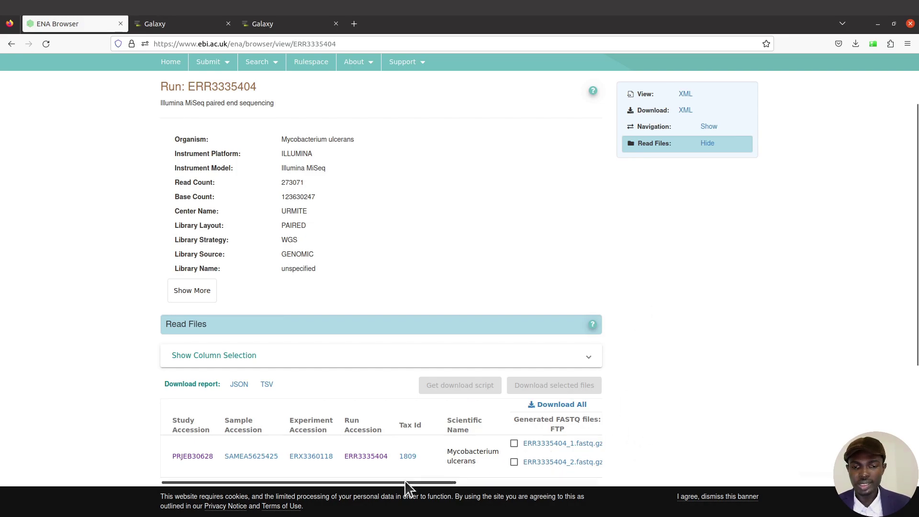
left_click_drag(410, 483, 532, 500)
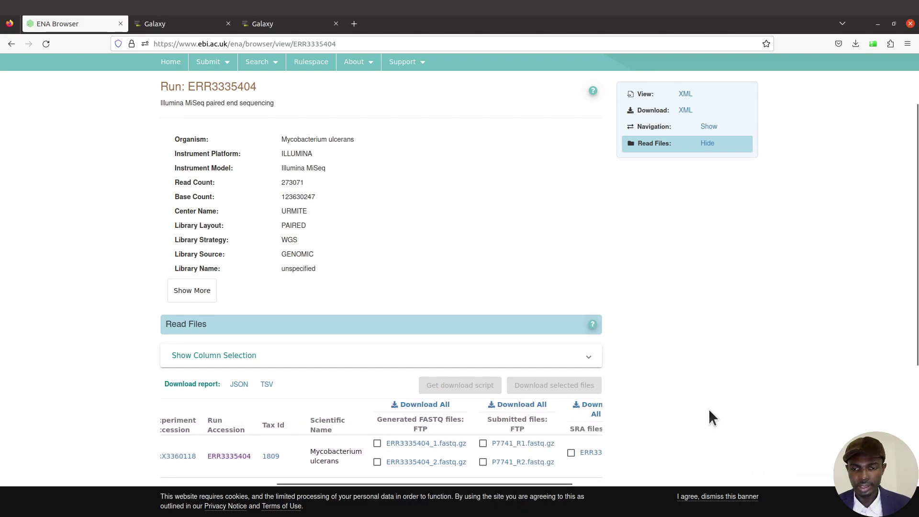
scroll(659, 371, "down", 2)
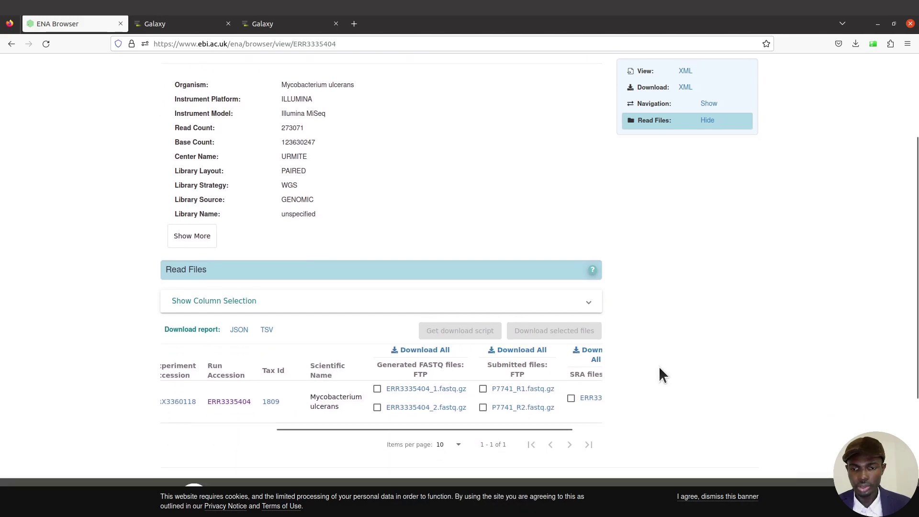
left_click(520, 390)
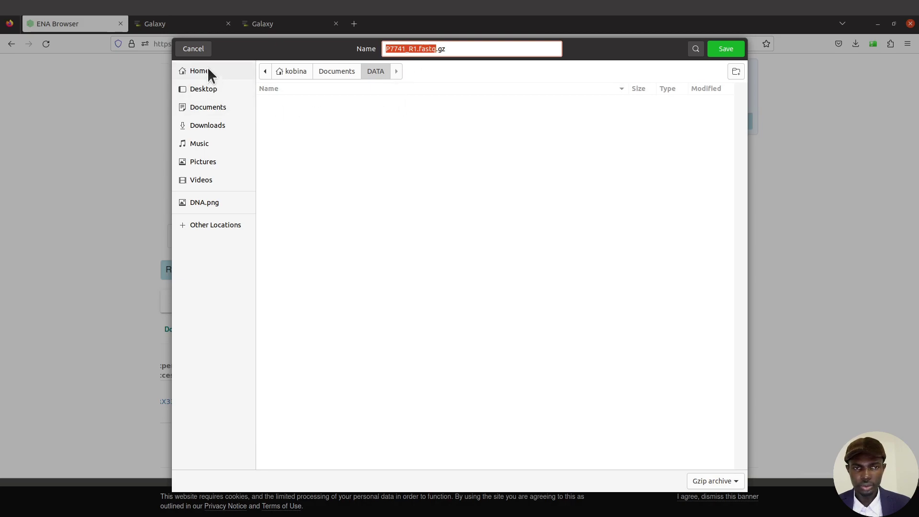
left_click(194, 49)
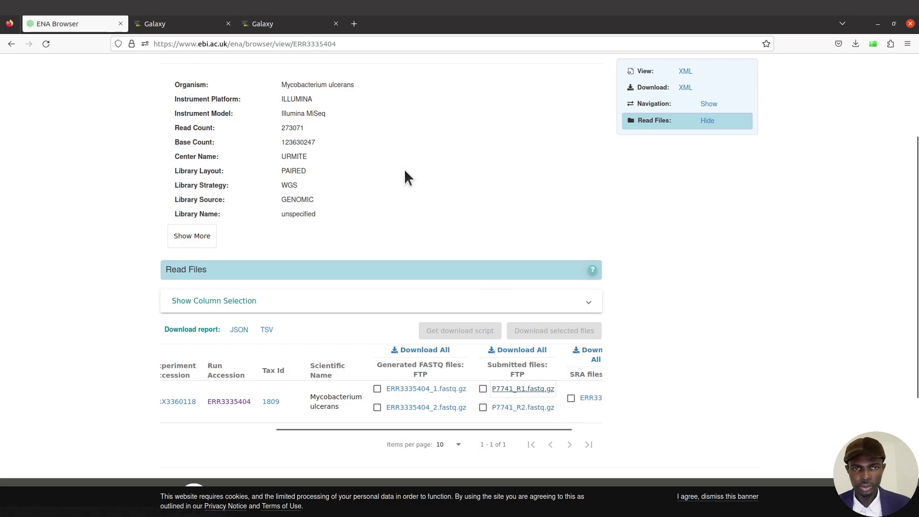
- Check the read files P7741_R1.fastq.gz and P7741_R2.fastq.gz in the FASTQ_READS folder of the file manager, and return to Firefox
key("ctrl+h")
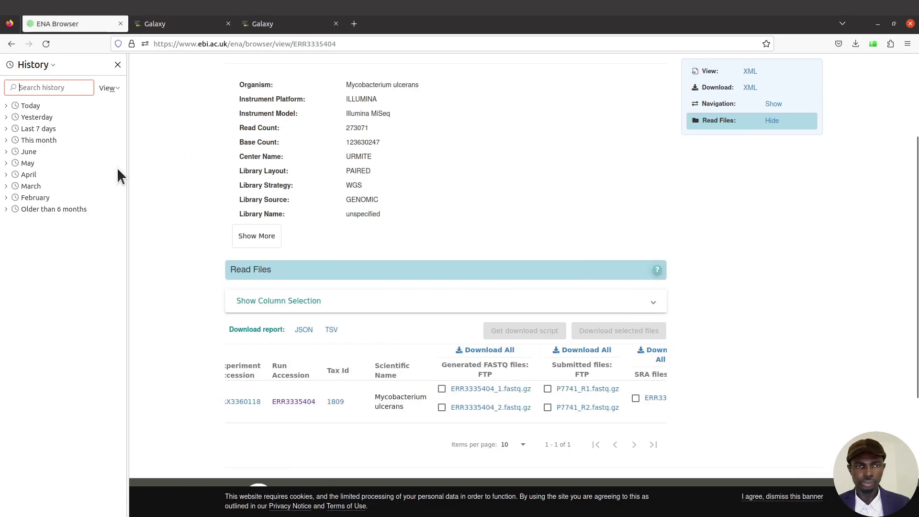
left_click(117, 64)
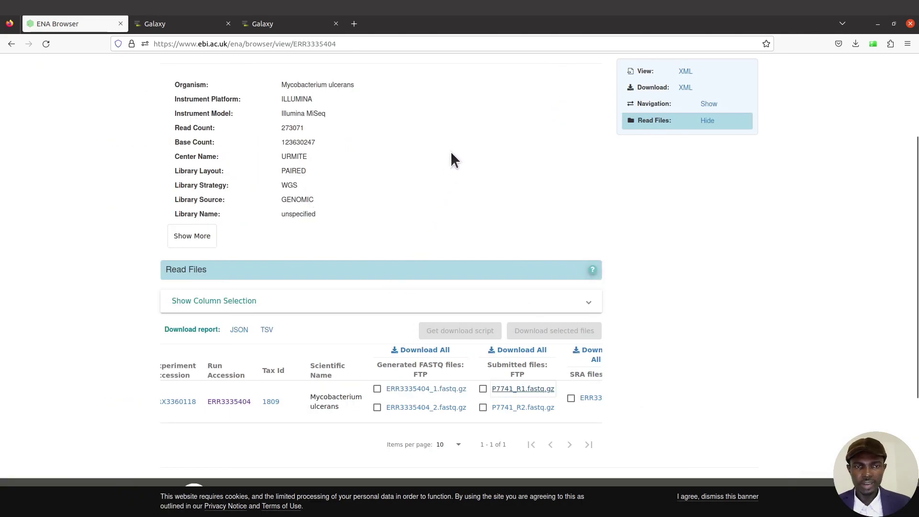
left_click(16, 64)
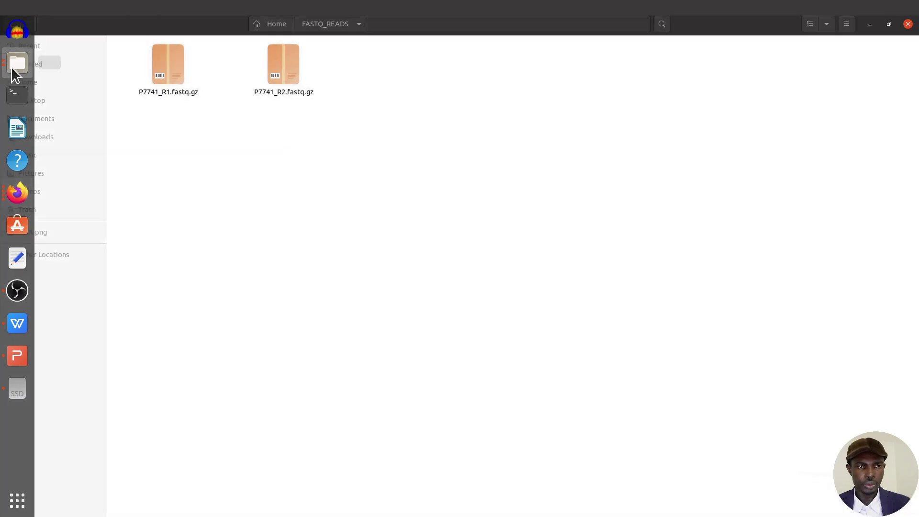
left_click_drag(383, 88, 177, 71)
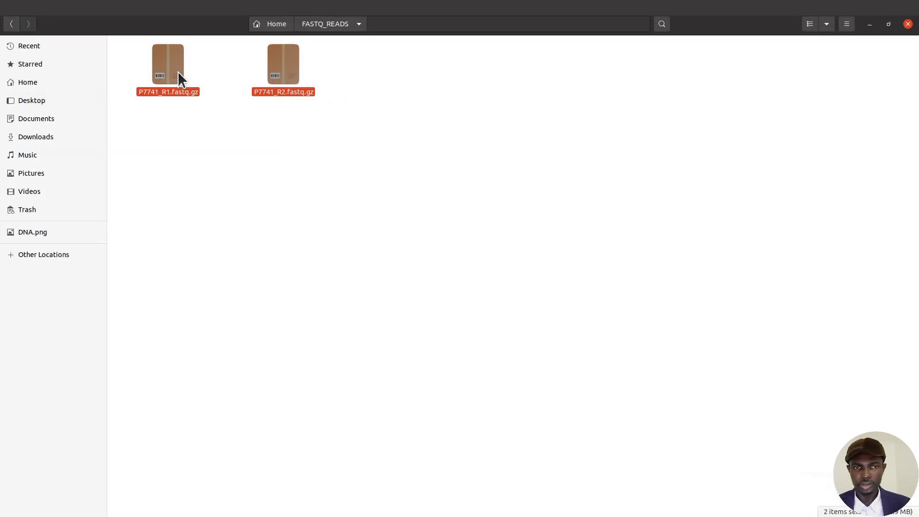
left_click(210, 139)
left_click_drag(349, 92, 177, 68)
left_click(259, 206)
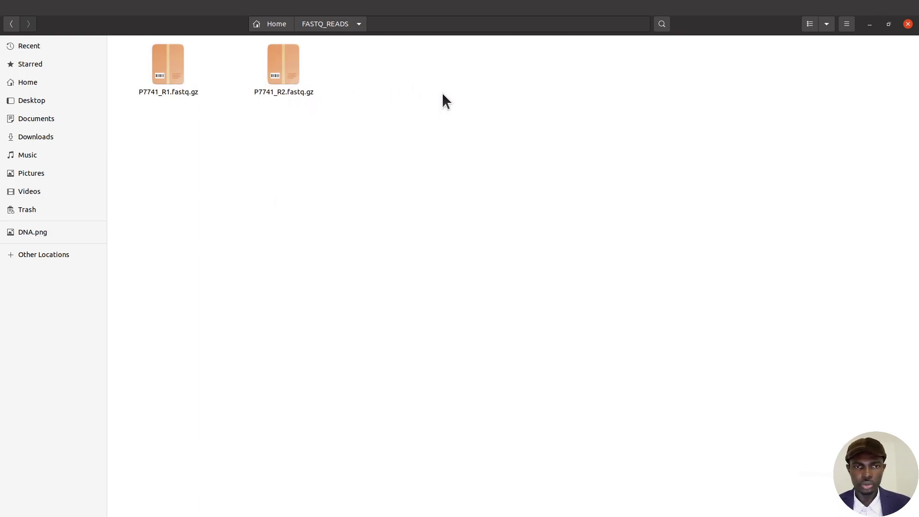
mouse_move(18, 94)
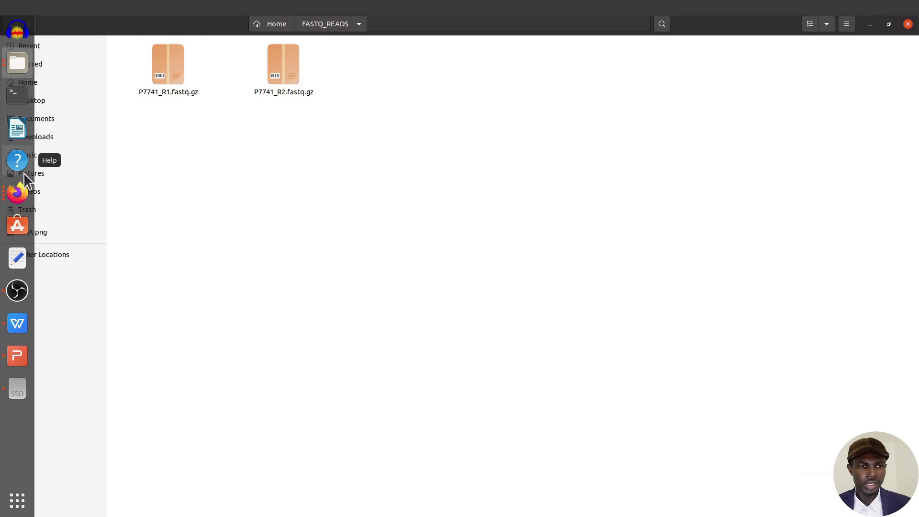
left_click(22, 189)
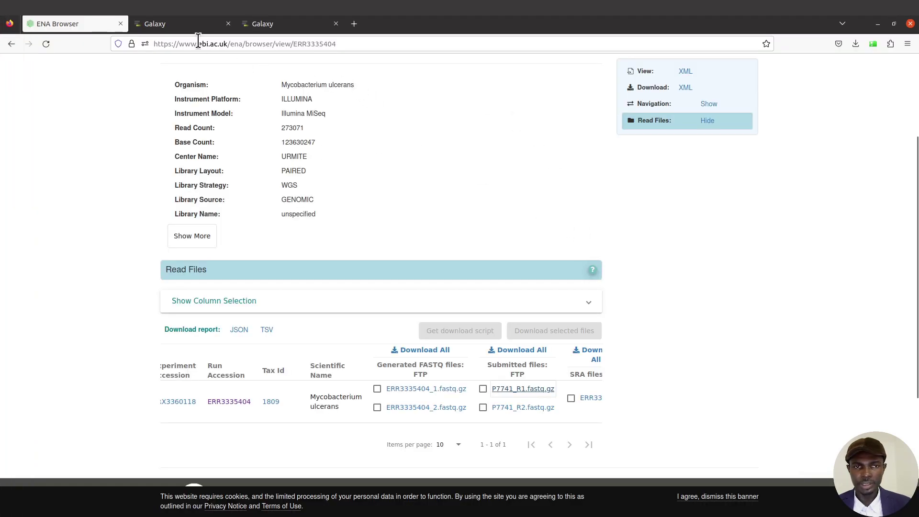
- Add the local files P7741_R1.fastq.gz and P7741_R2.fastq.gz from FASTQ_READS to Galaxy's upload queue
left_click(198, 24)
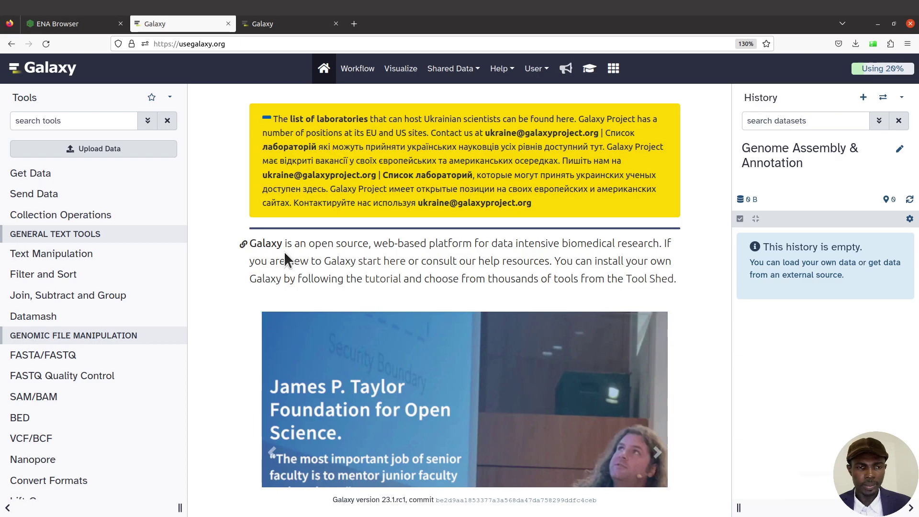
left_click(111, 150)
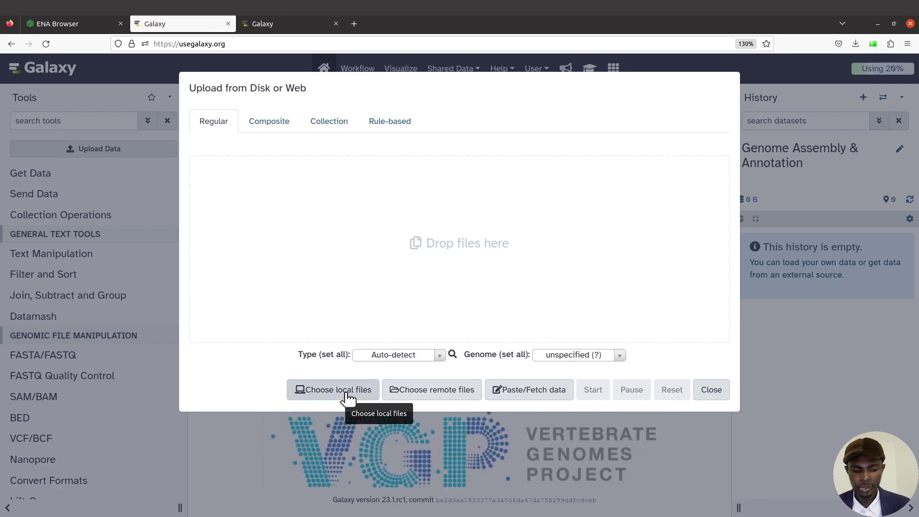
key("ctrl+h")
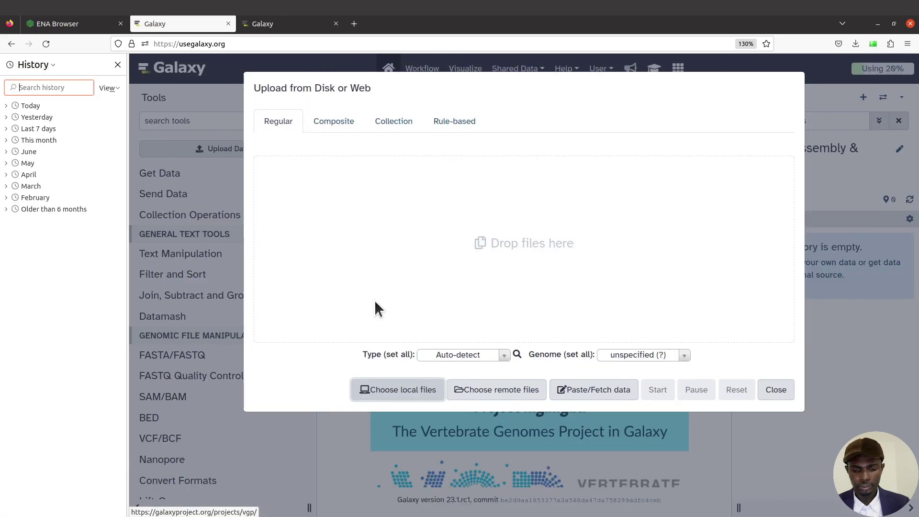
left_click(118, 64)
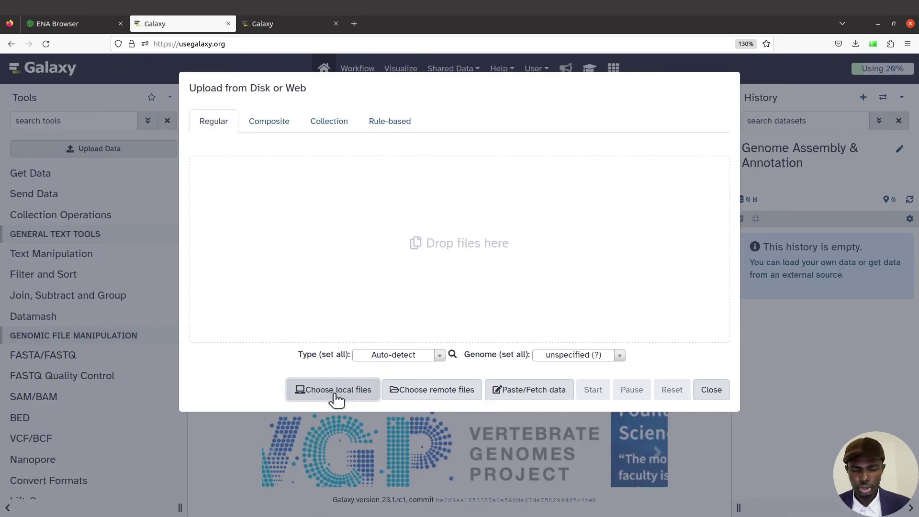
left_click(336, 395)
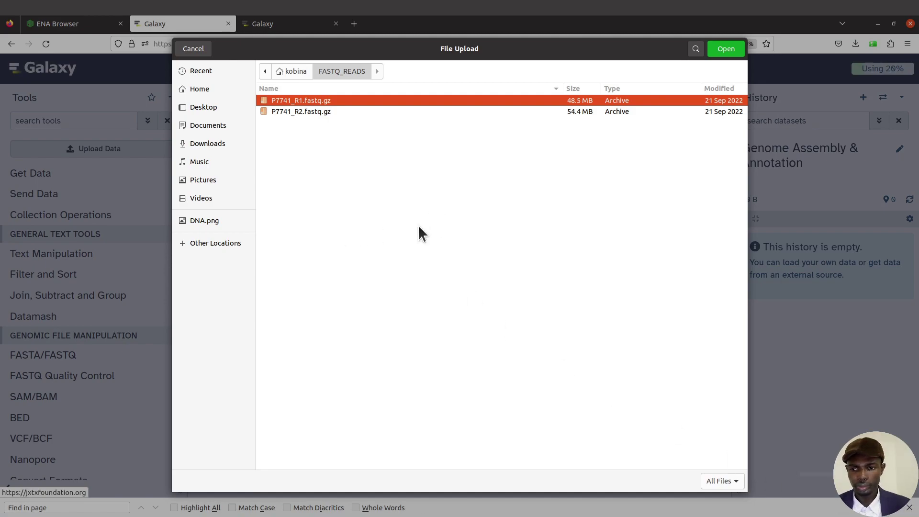
left_click(334, 113, "ctrl")
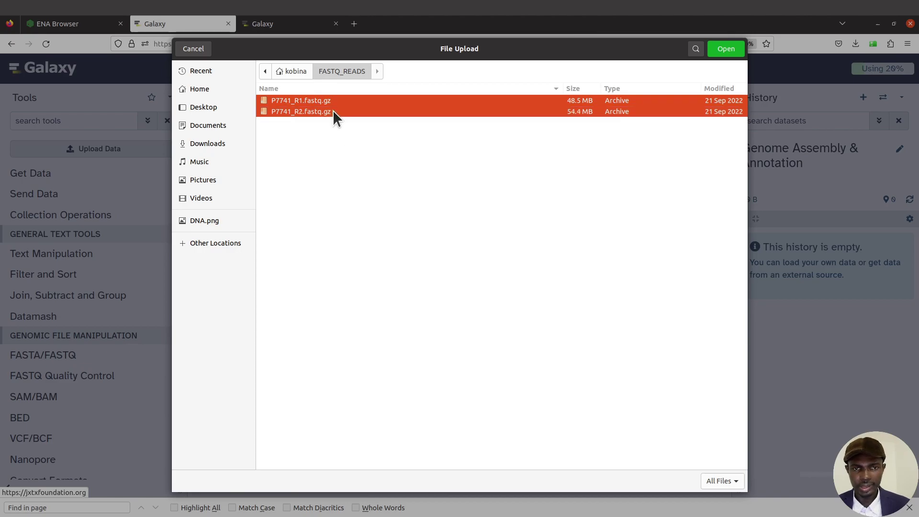
left_click(724, 50)
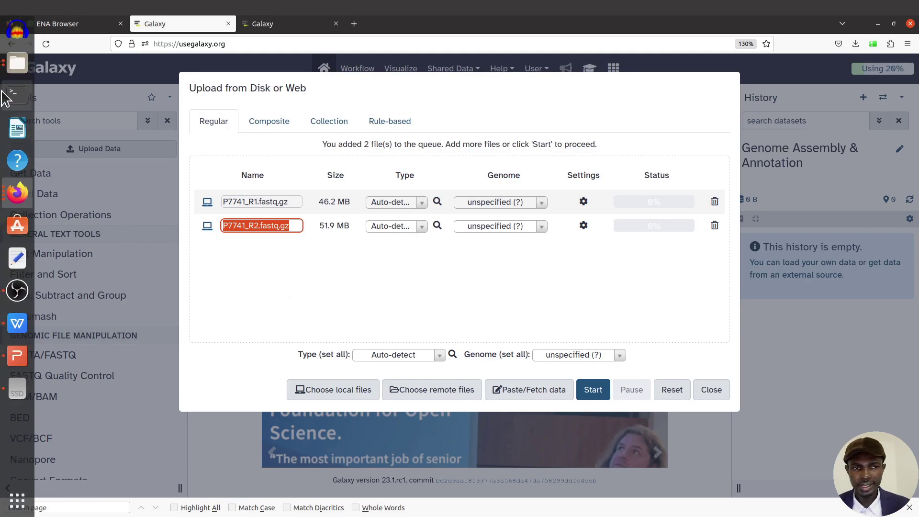
- Check the queued reads against the FASTQ_READS folder in the file manager, and upload both files to the Galaxy history
left_click(18, 62)
left_click_drag(694, 29, 773, 281)
left_click_drag(580, 331, 587, 355)
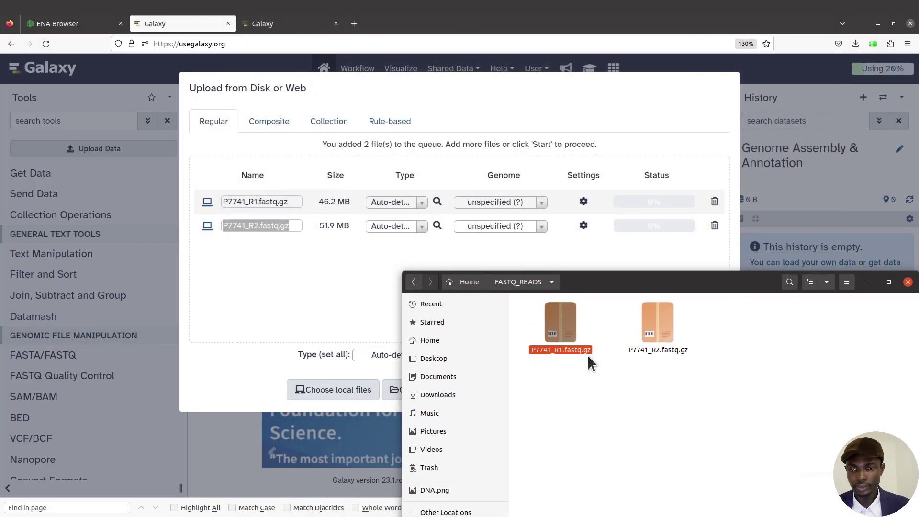
left_click(581, 406)
left_click(630, 112)
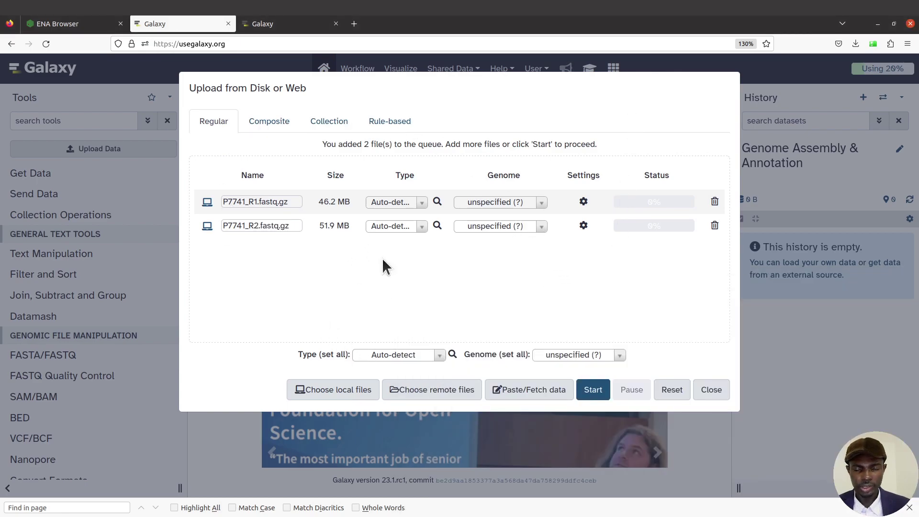
left_click(595, 395)
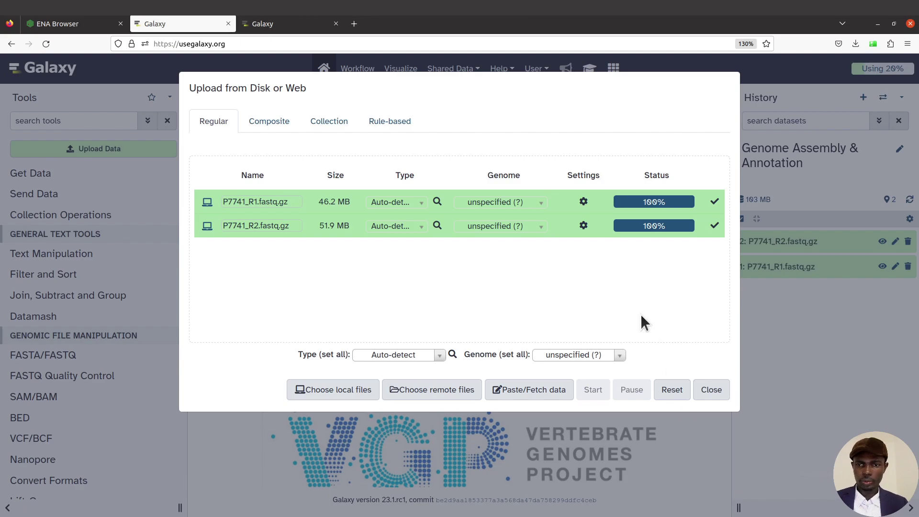
left_click(711, 390)
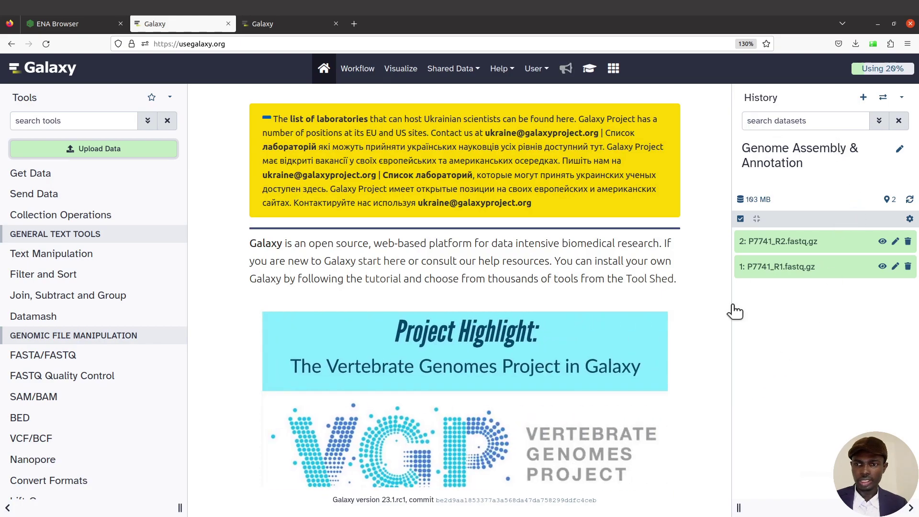
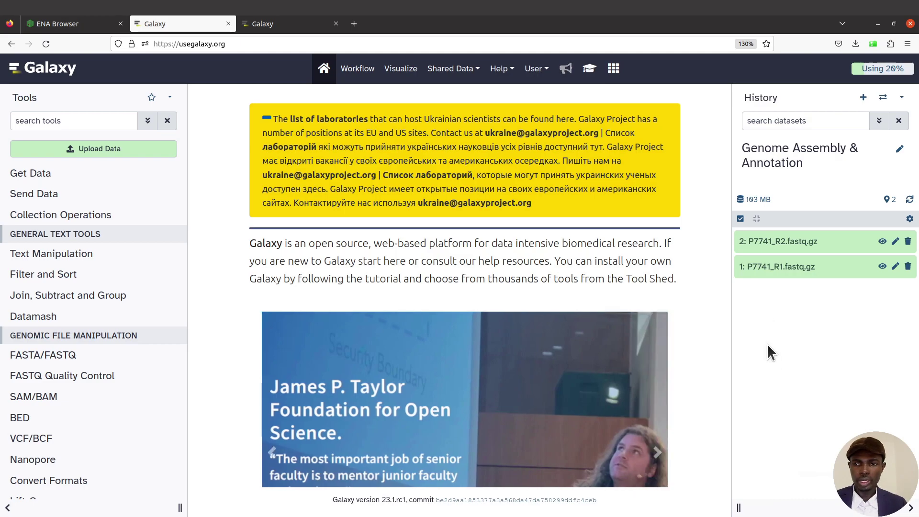
- Open the run form of the Genome Assembly and Annotation workflow and expand it to the full workflow form
left_click(362, 77)
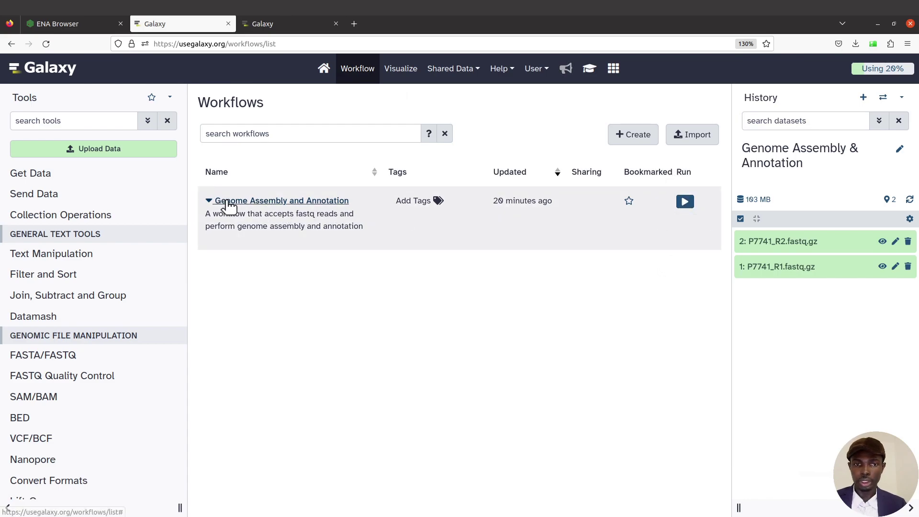
left_click(210, 202)
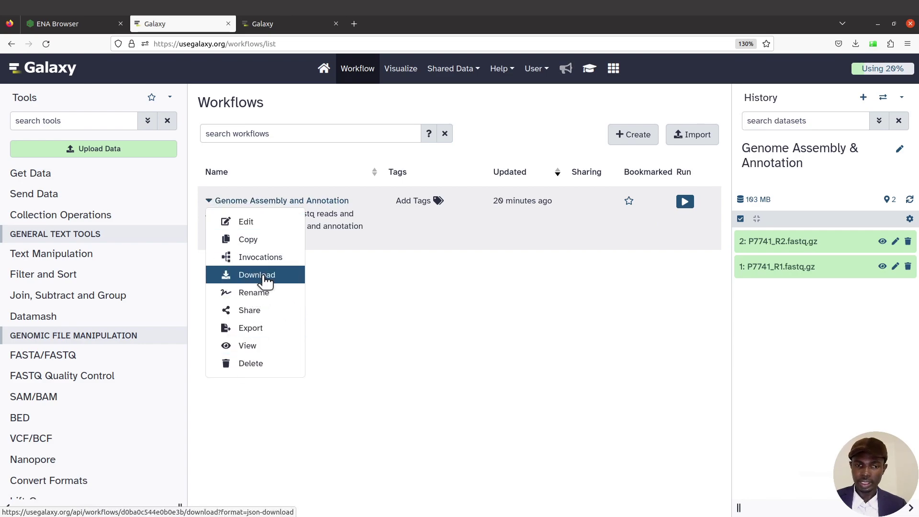
left_click(357, 301)
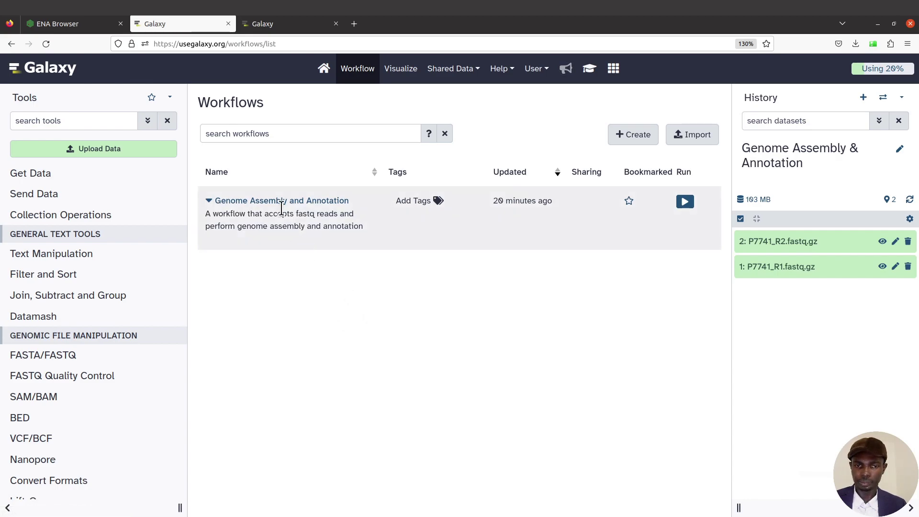
left_click(685, 202)
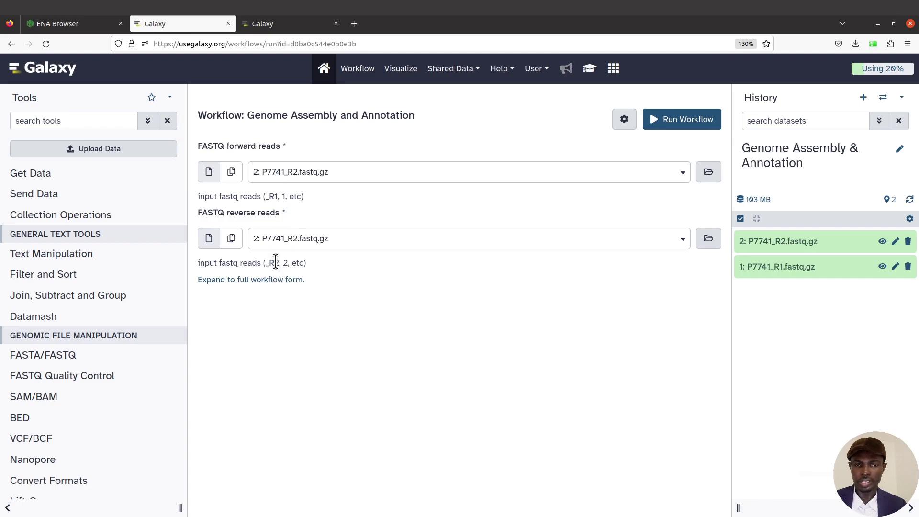
left_click(243, 281)
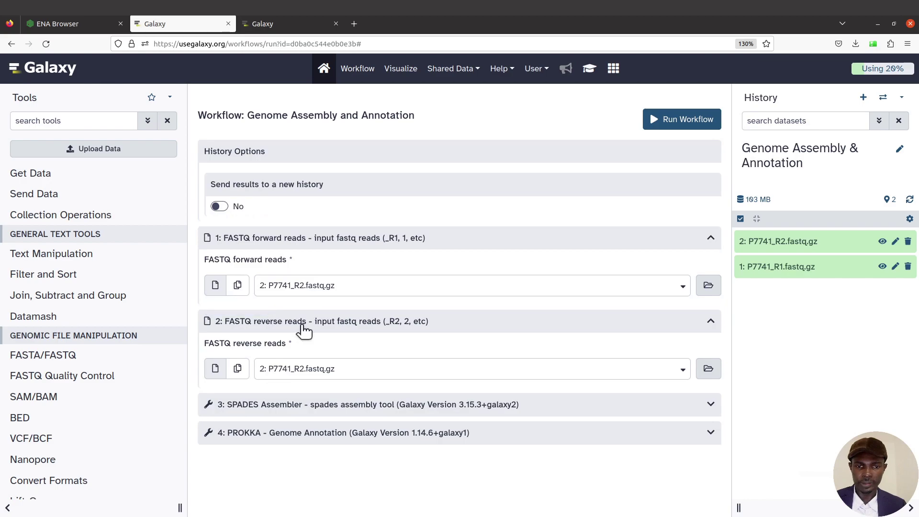
- Examine the SPAdes assembler settings in the workflow form, including operation mode, paired-end inputs and read orientation
left_click(710, 405)
scroll(713, 409, "down", 3)
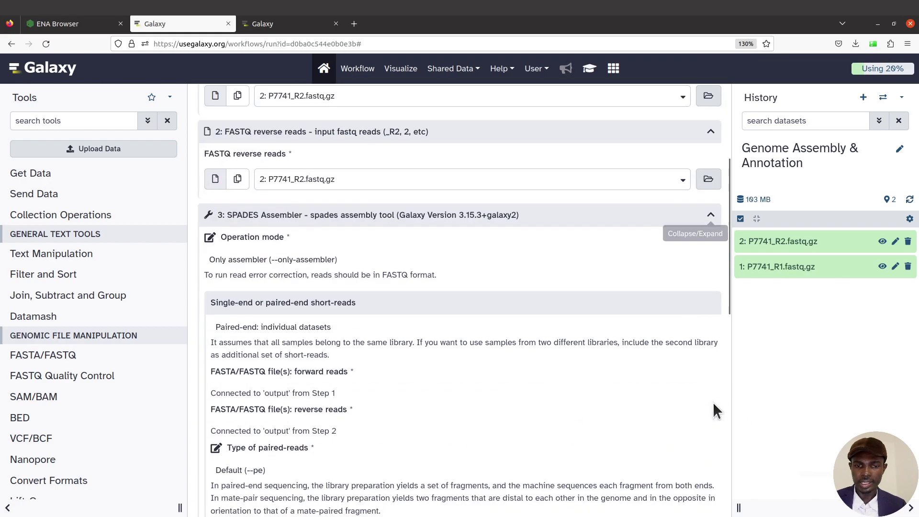
scroll(713, 410, "down", 3)
scroll(683, 304, "up", 5)
scroll(550, 393, "down", 1)
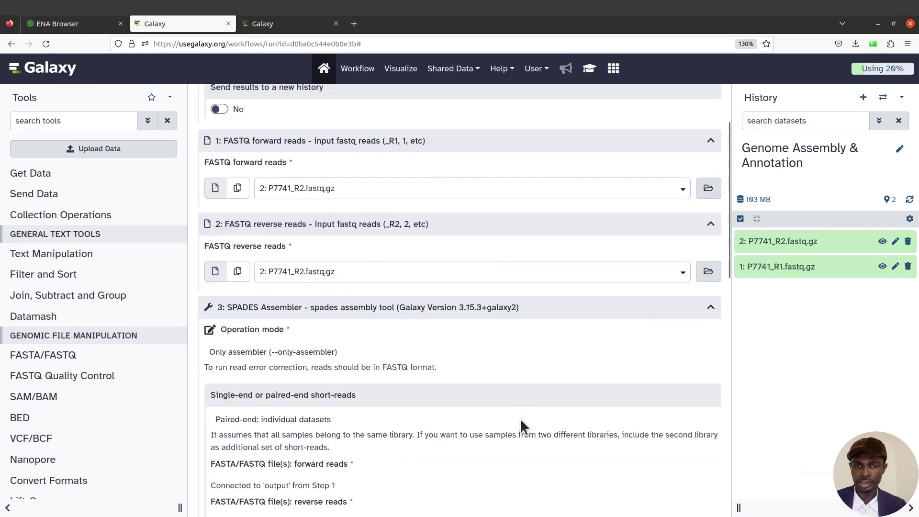
scroll(520, 417, "down", 5)
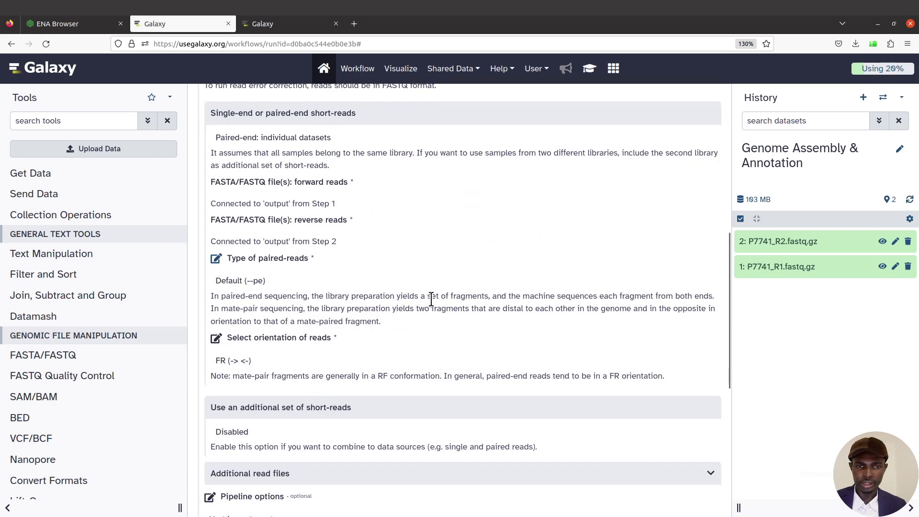
scroll(375, 322, "down", 2)
scroll(642, 372, "up", 6)
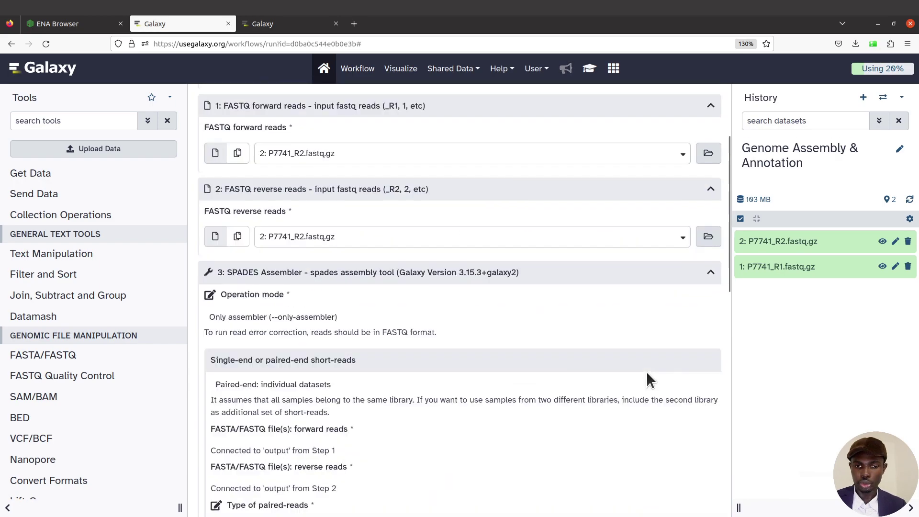
left_click(711, 280)
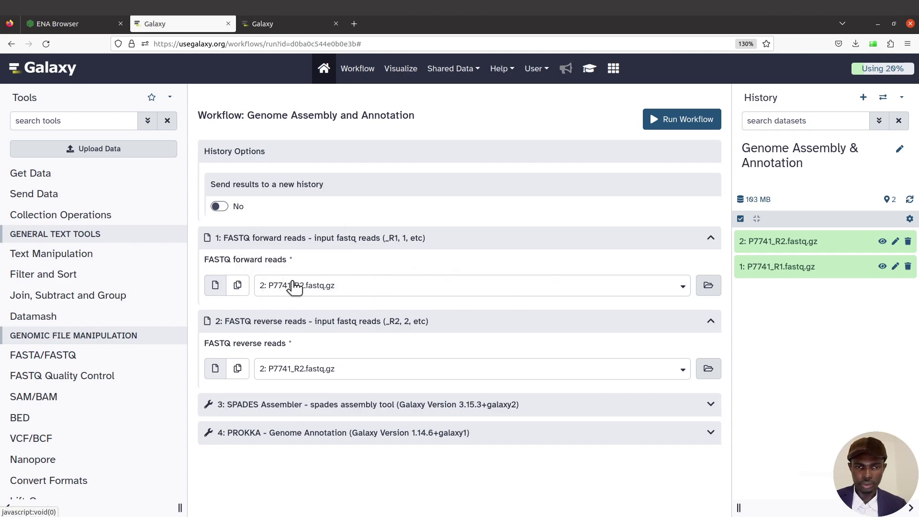
- Assign P7741_R1.fastq.gz as the FASTQ forward reads and P7741_R2.fastq.gz as the FASTQ reverse reads
left_click(322, 289)
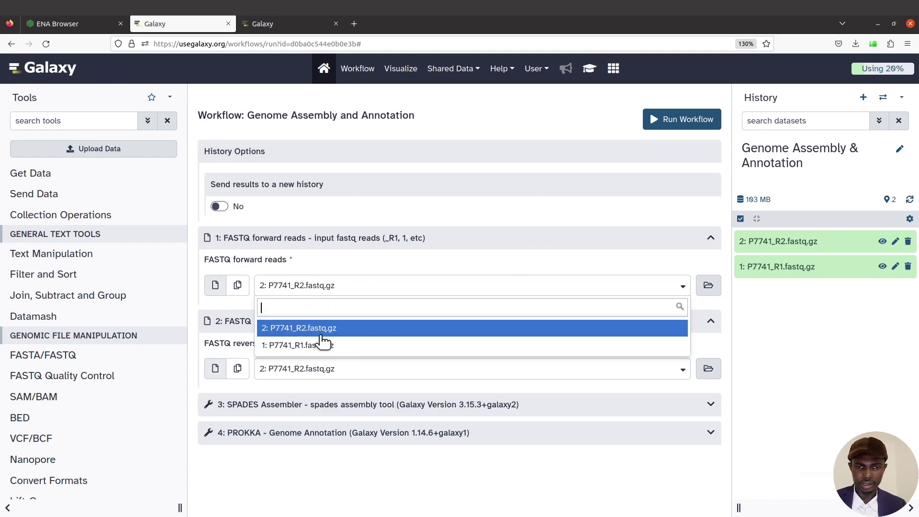
left_click(325, 351)
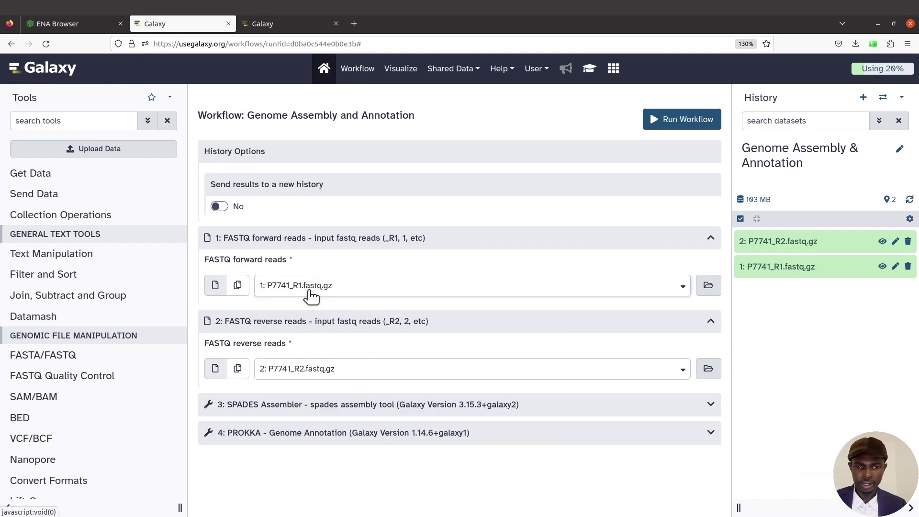
left_click(317, 370)
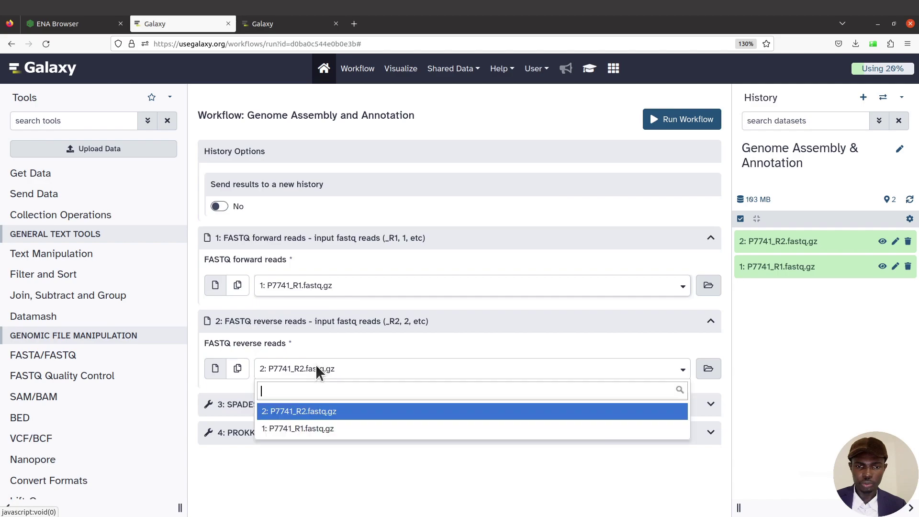
left_click(324, 412)
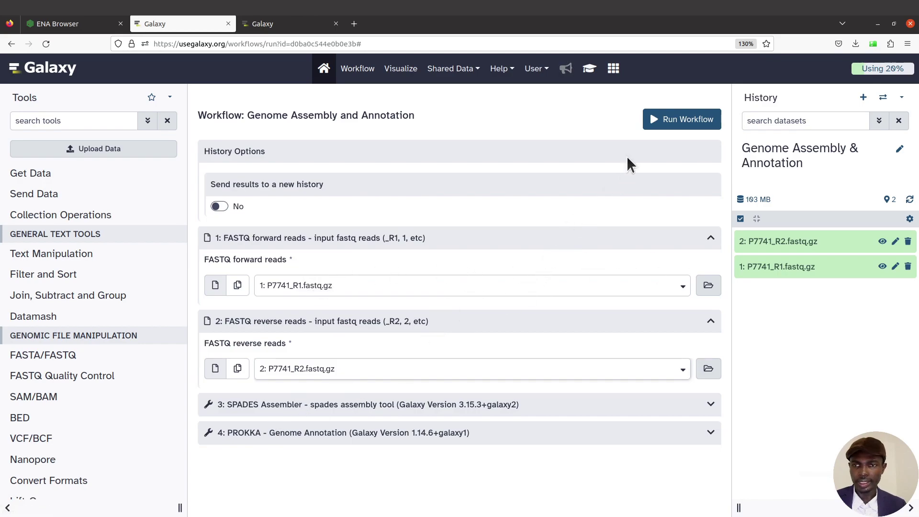
- Run the Genome Assembly and Annotation workflow and look through the SPAdes and Prokka jobs in the history
left_click(656, 121)
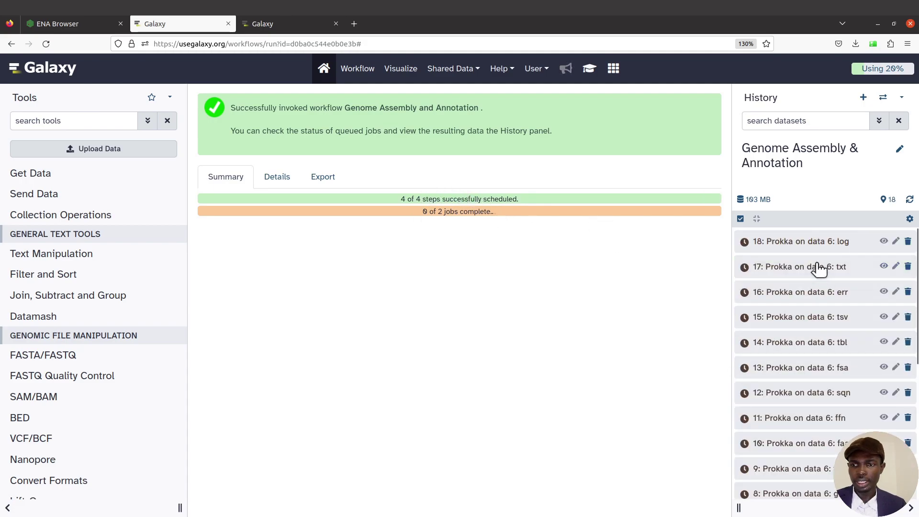
scroll(838, 418, "down", 4)
scroll(837, 426, "down", 2)
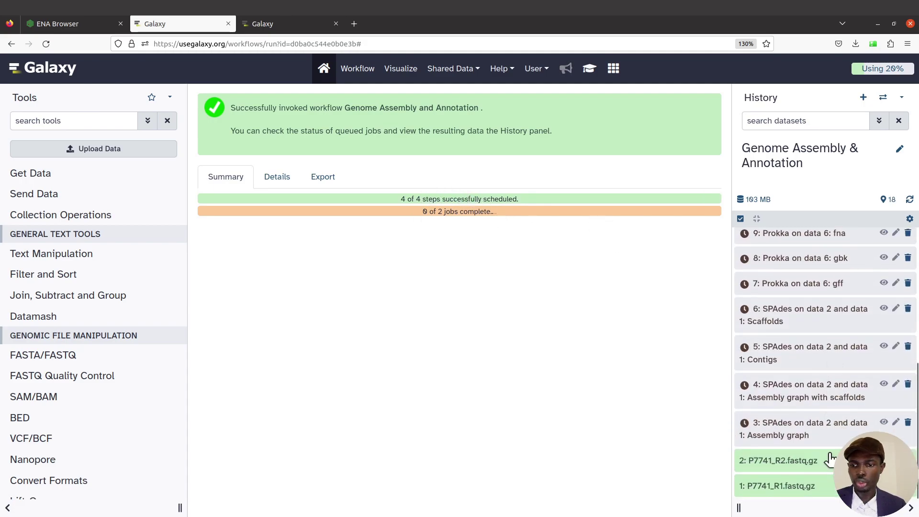
- Open the workflow invocation report in a separate browser tab and review its inputs, outputs and workflow steps
scroll(818, 287, "up", 3)
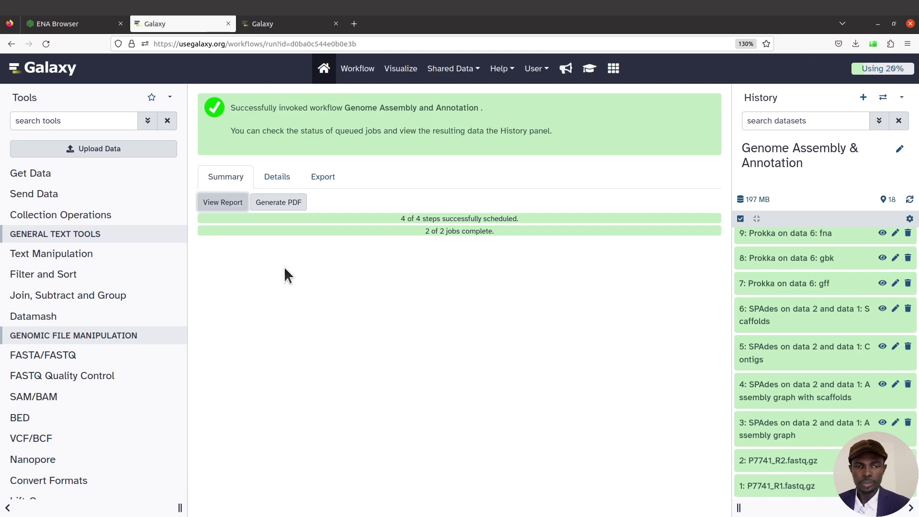
right_click(223, 205)
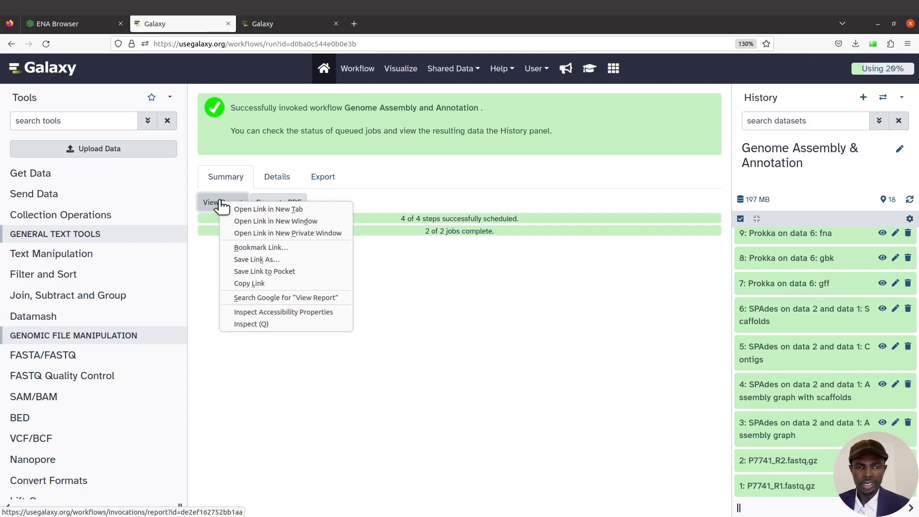
left_click(265, 209)
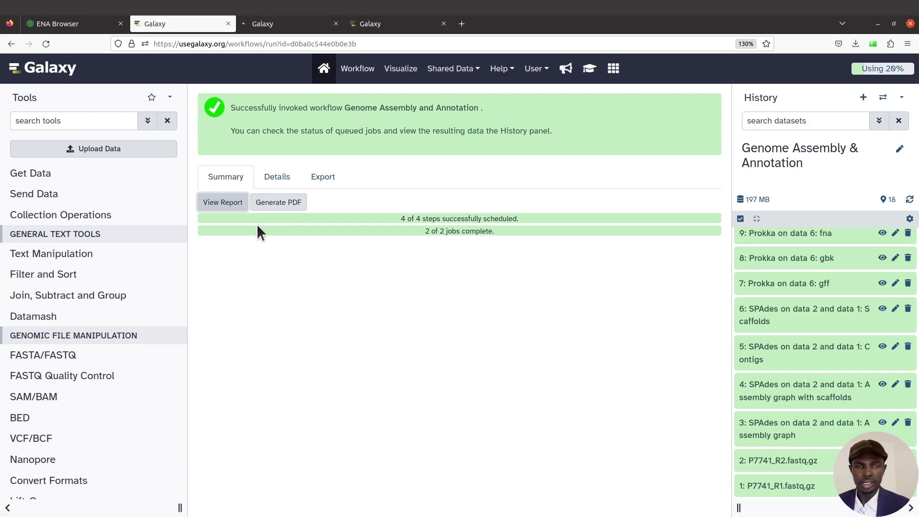
left_click(285, 20)
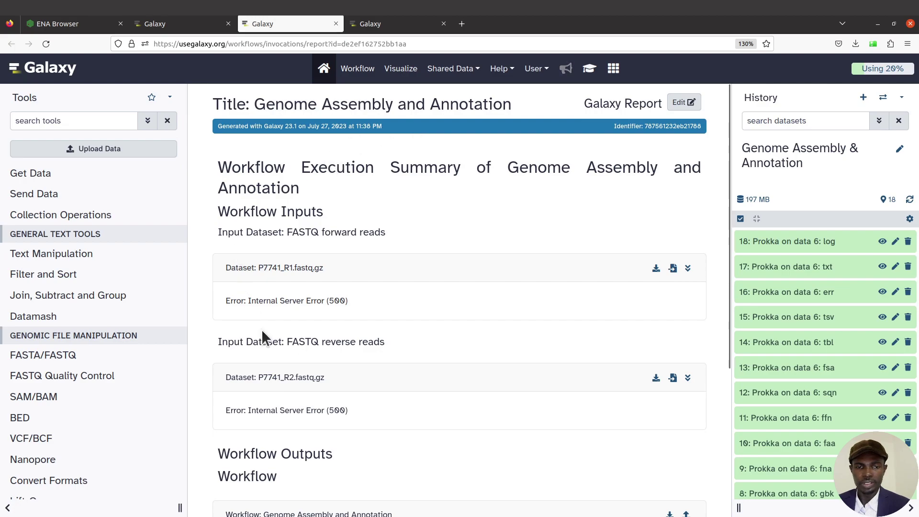
scroll(314, 343, "down", 3)
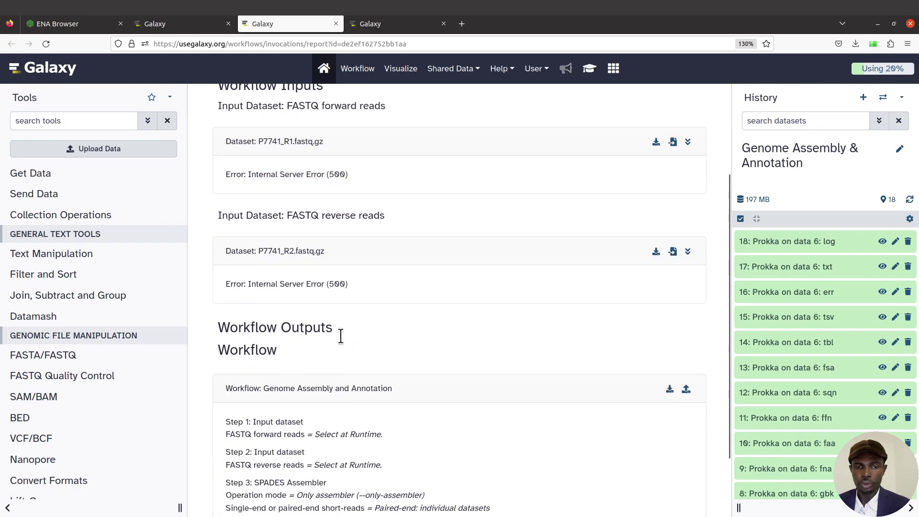
scroll(402, 411, "down", 2)
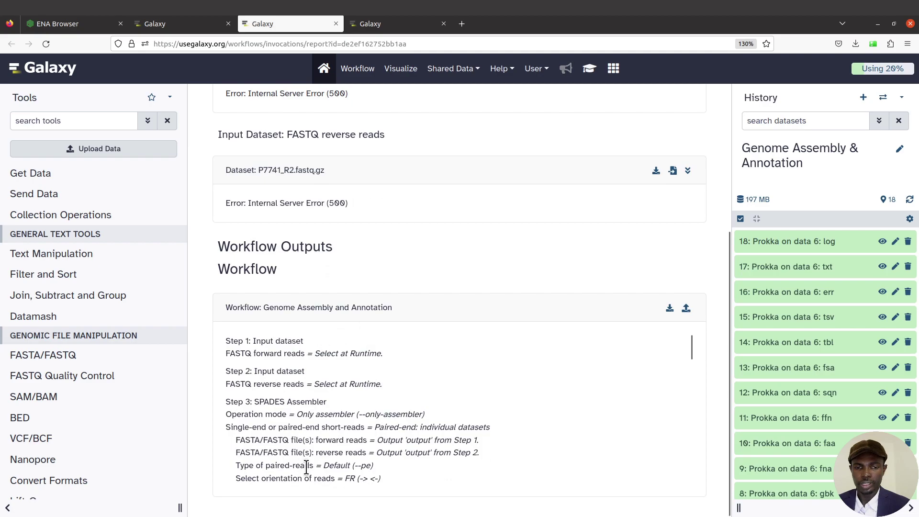
scroll(395, 369, "up", 3)
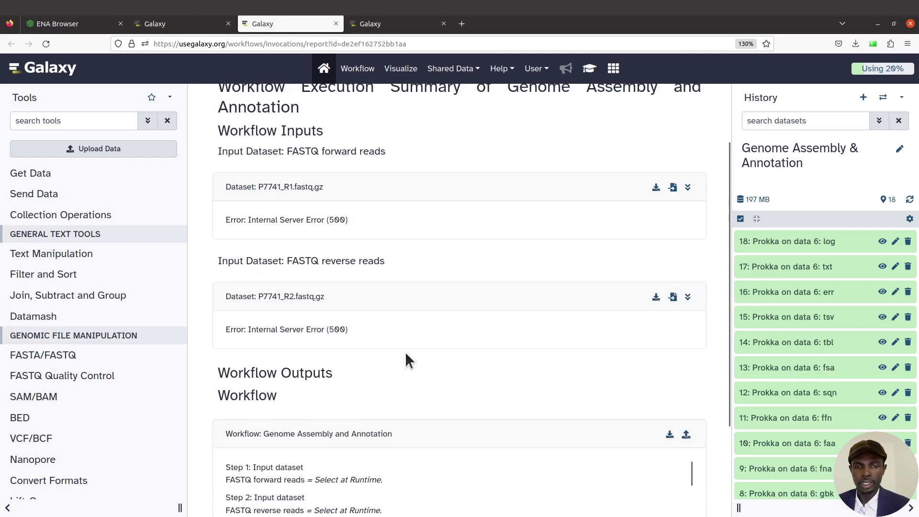
scroll(257, 213, "up", 2)
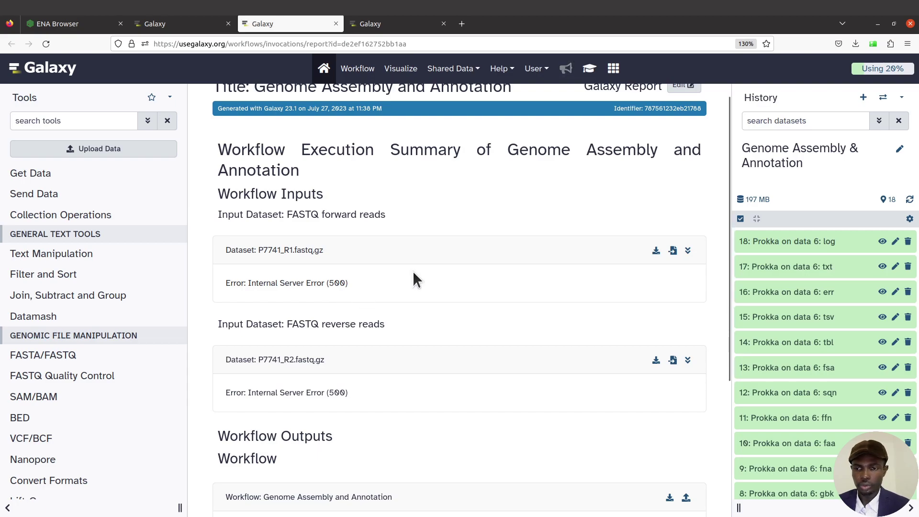
scroll(412, 271, "down", 3)
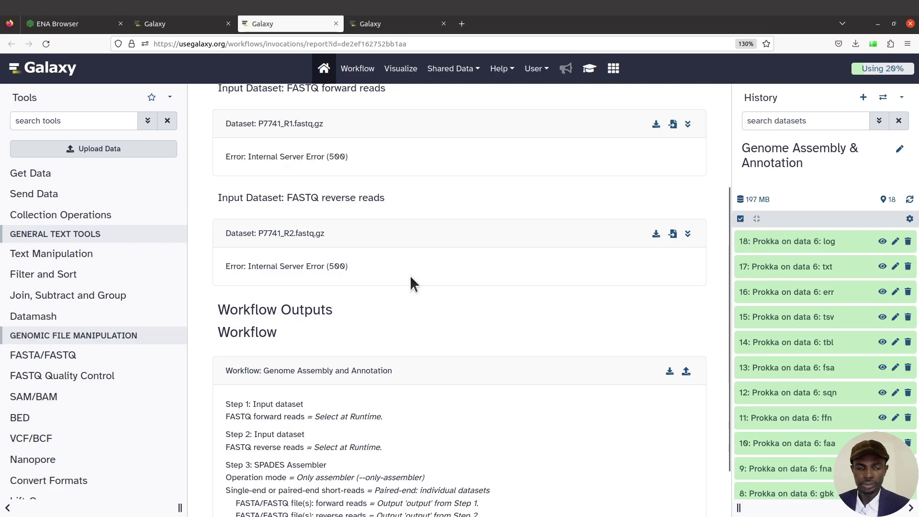
scroll(474, 333, "down", 2)
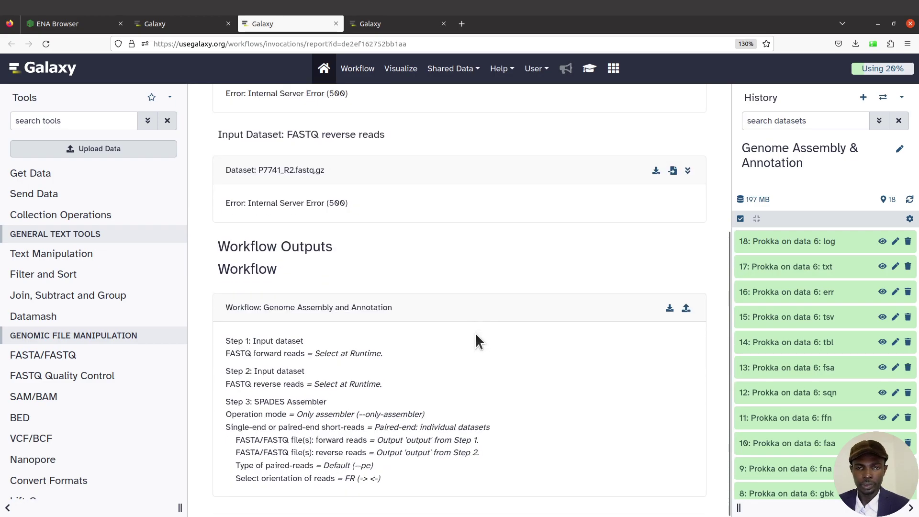
scroll(478, 310, "up", 5)
- Generate the PDF version of the workflow report in a separate browser tab and read through its execution summary
left_click(184, 27)
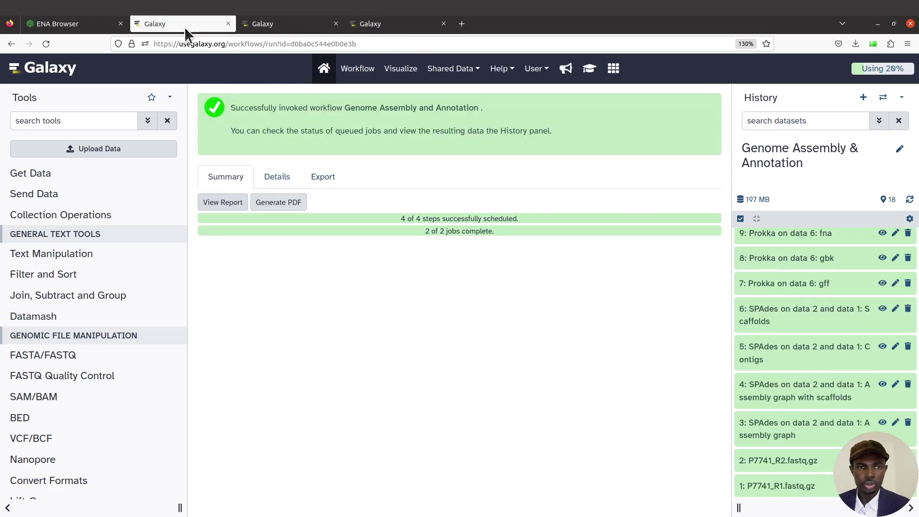
right_click(283, 206)
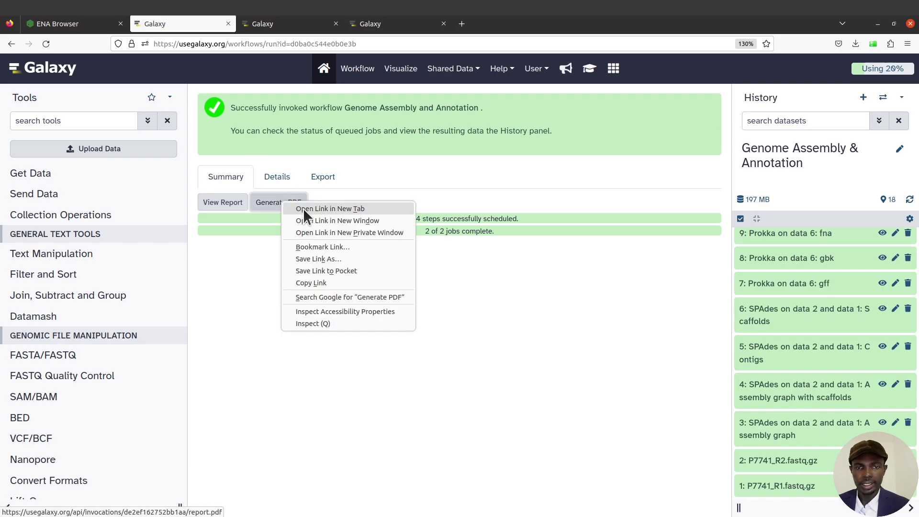
left_click(311, 210)
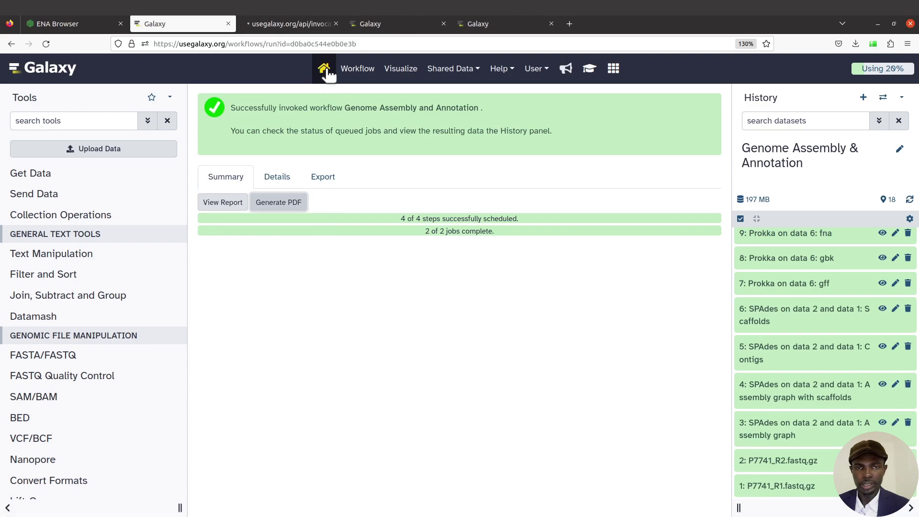
left_click(294, 18)
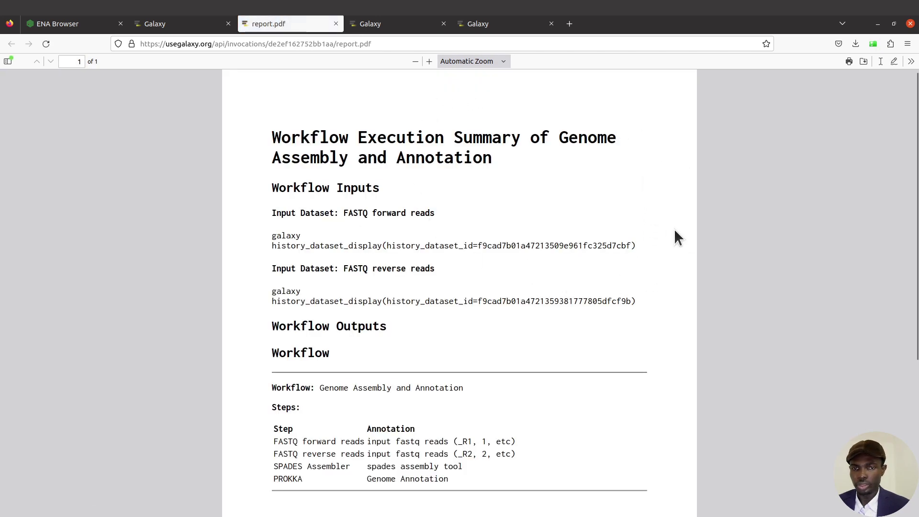
scroll(607, 245, "down", 2)
scroll(488, 335, "down", 5)
scroll(489, 340, "up", 5)
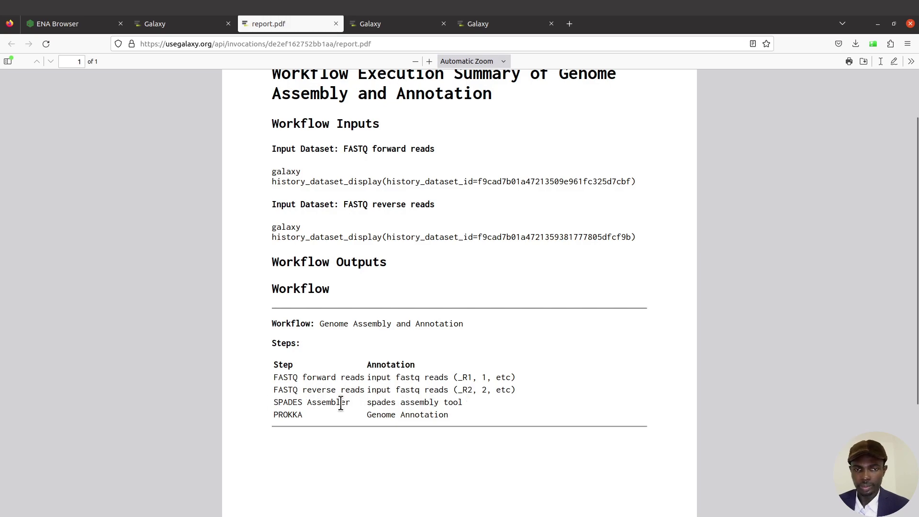
scroll(329, 432, "up", 2)
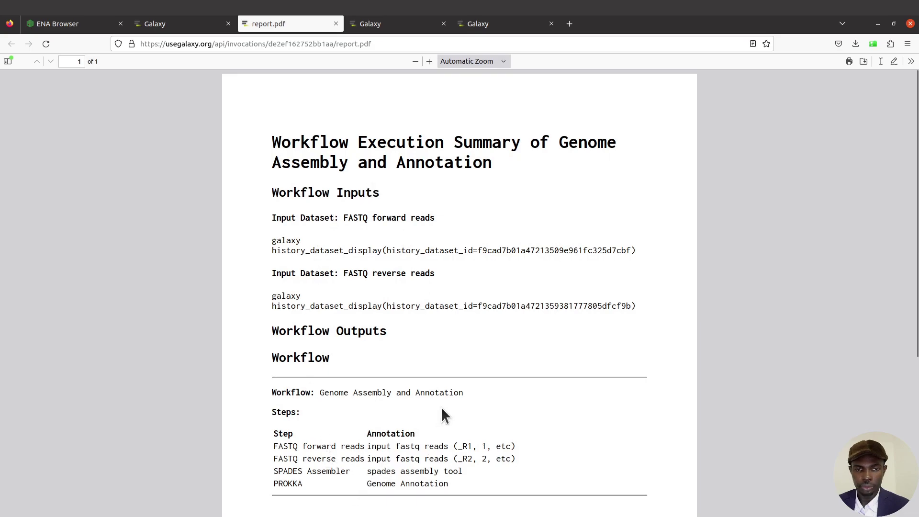
- Return to the workflow invocation page and look through the SPAdes and Prokka output datasets in the history
left_click(191, 26)
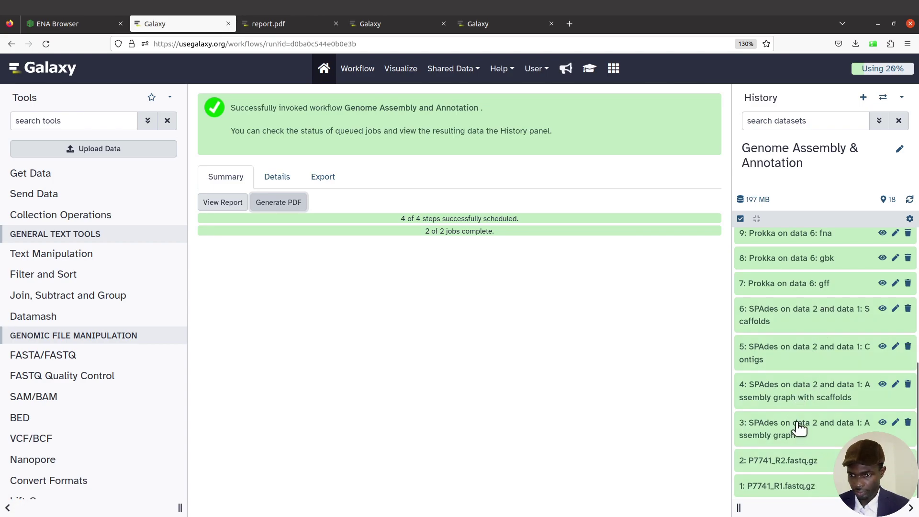
scroll(775, 364, "up", 5)
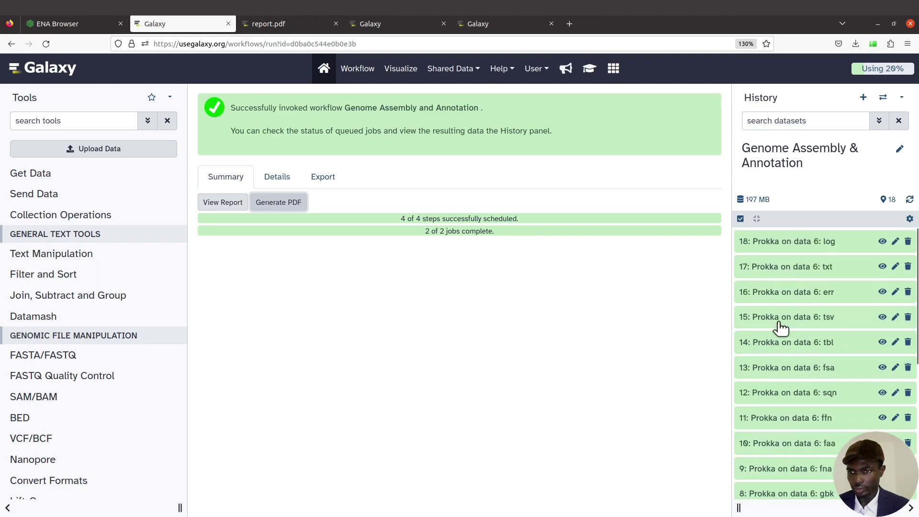
scroll(788, 442, "down", 3)
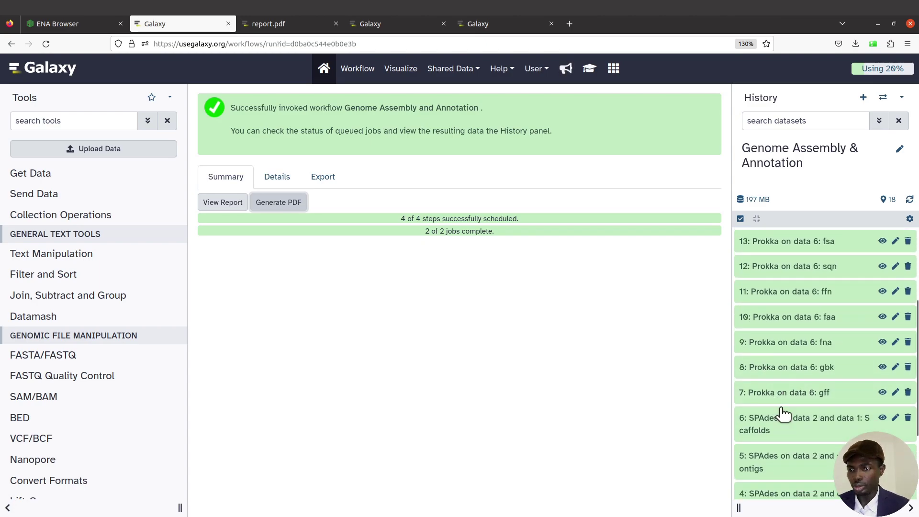
scroll(783, 413, "up", 3)
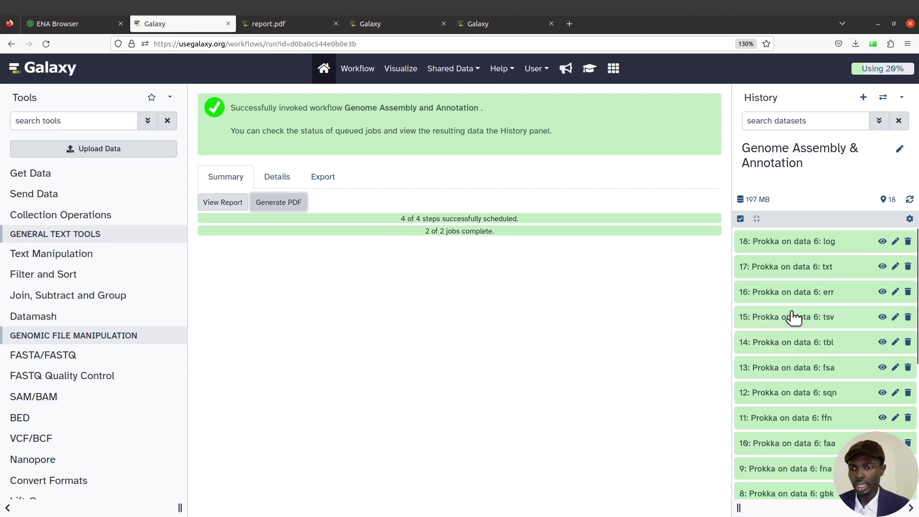
scroll(789, 393, "down", 5)
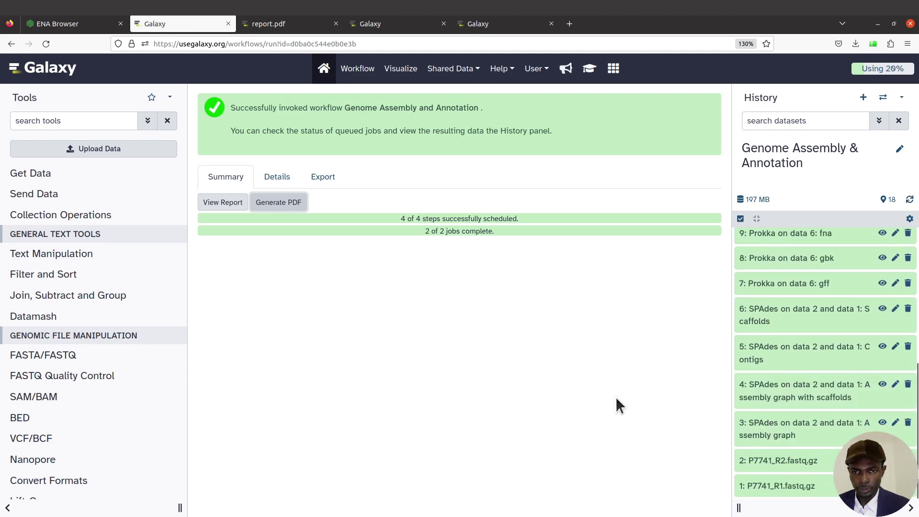